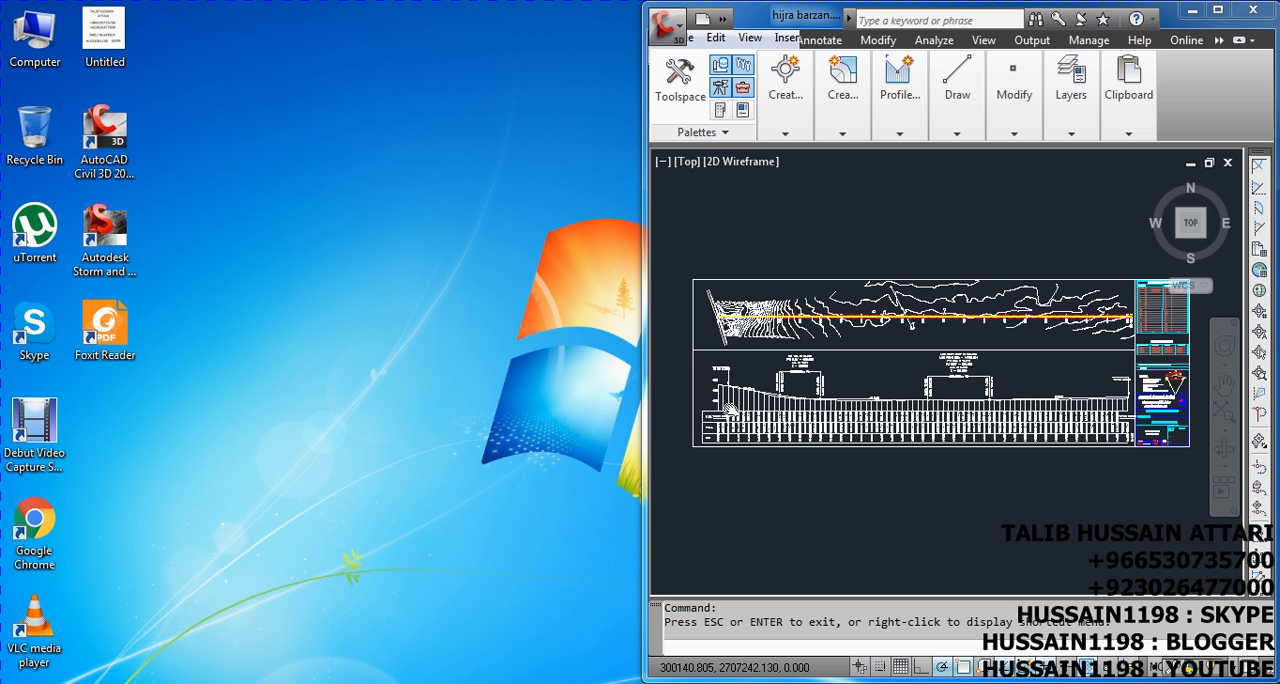
Examine the road's plan-and-profile sheet and the separate profile grid, including its stations, levels and vertical curve labels
{"action": "scroll", "coordinate": [713, 400], "scroll_direction": "up", "scroll_amount": 1}
{"action": "scroll", "coordinate": [731, 386], "scroll_direction": "down", "scroll_amount": 2}
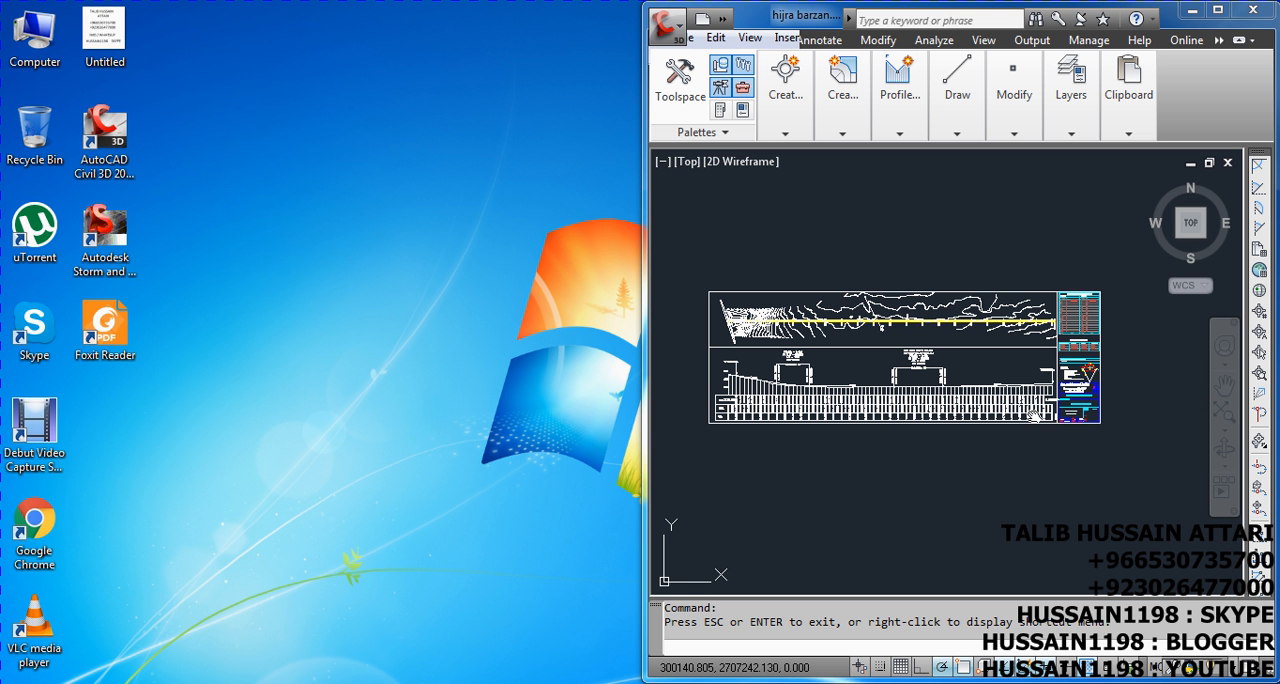
{"action": "scroll", "coordinate": [731, 374], "scroll_direction": "up", "scroll_amount": 3}
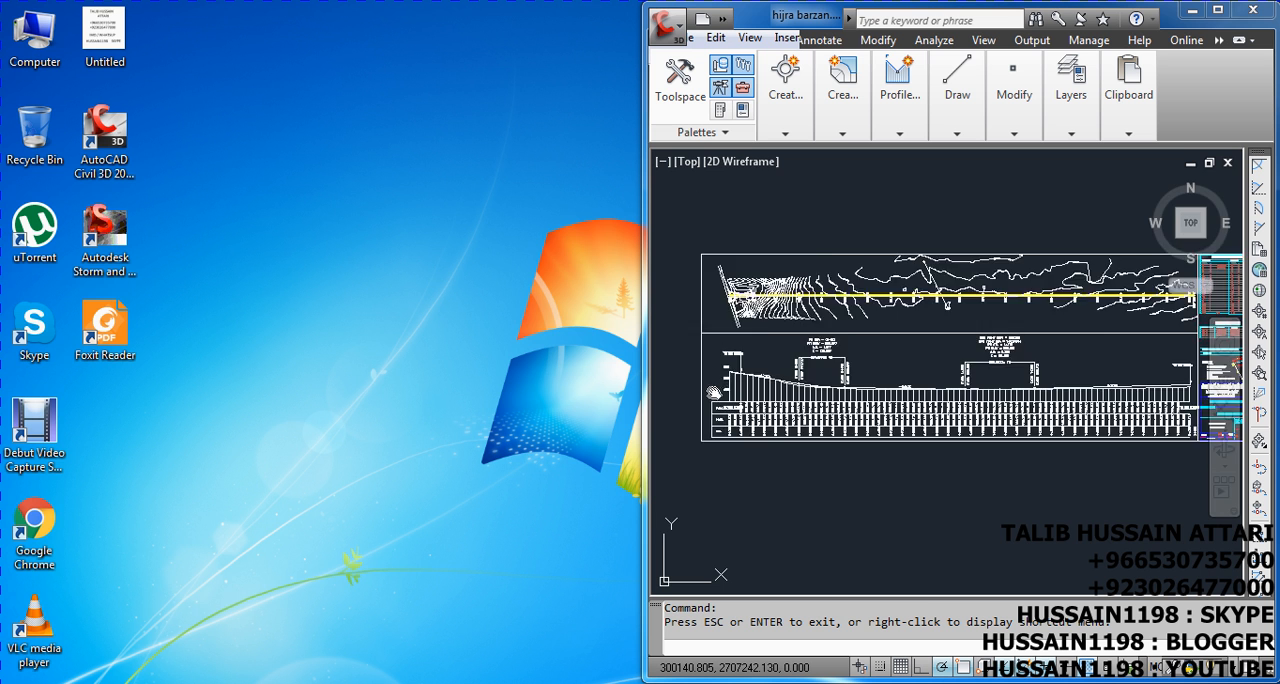
{"action": "scroll", "coordinate": [735, 373], "scroll_direction": "up", "scroll_amount": 3}
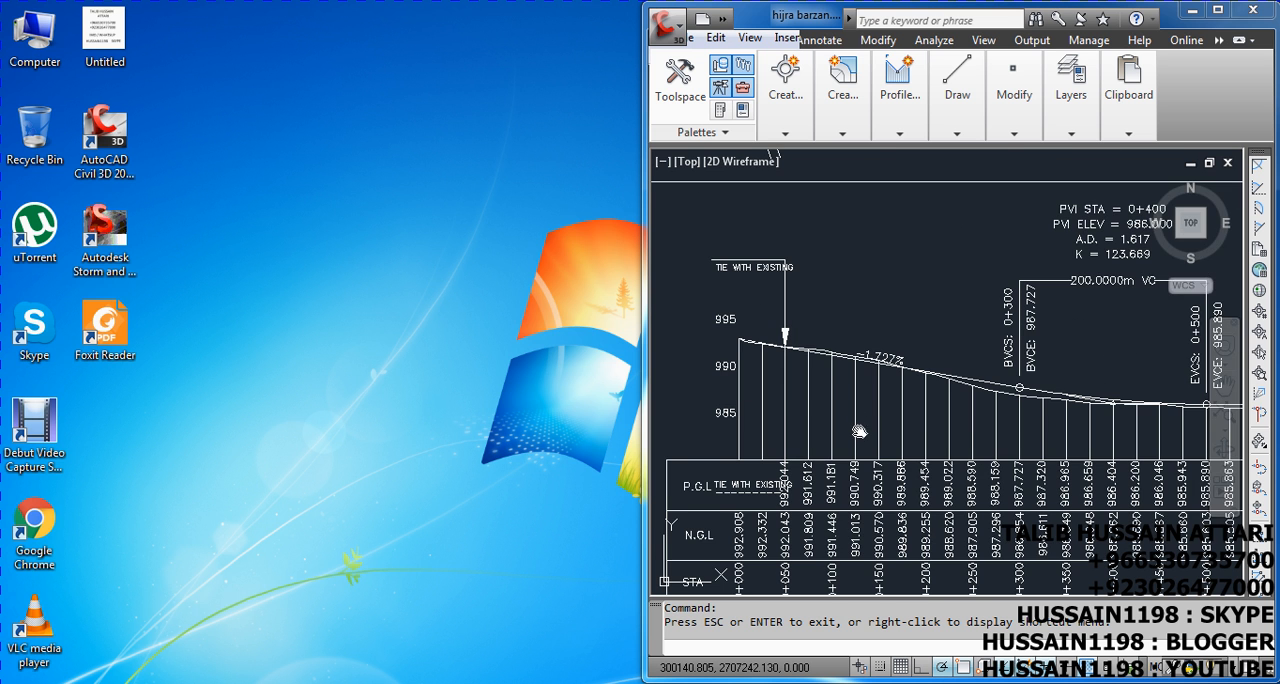
{"action": "scroll", "coordinate": [830, 330], "scroll_direction": "down", "scroll_amount": 1}
{"action": "scroll", "coordinate": [815, 350], "scroll_direction": "down", "scroll_amount": 5}
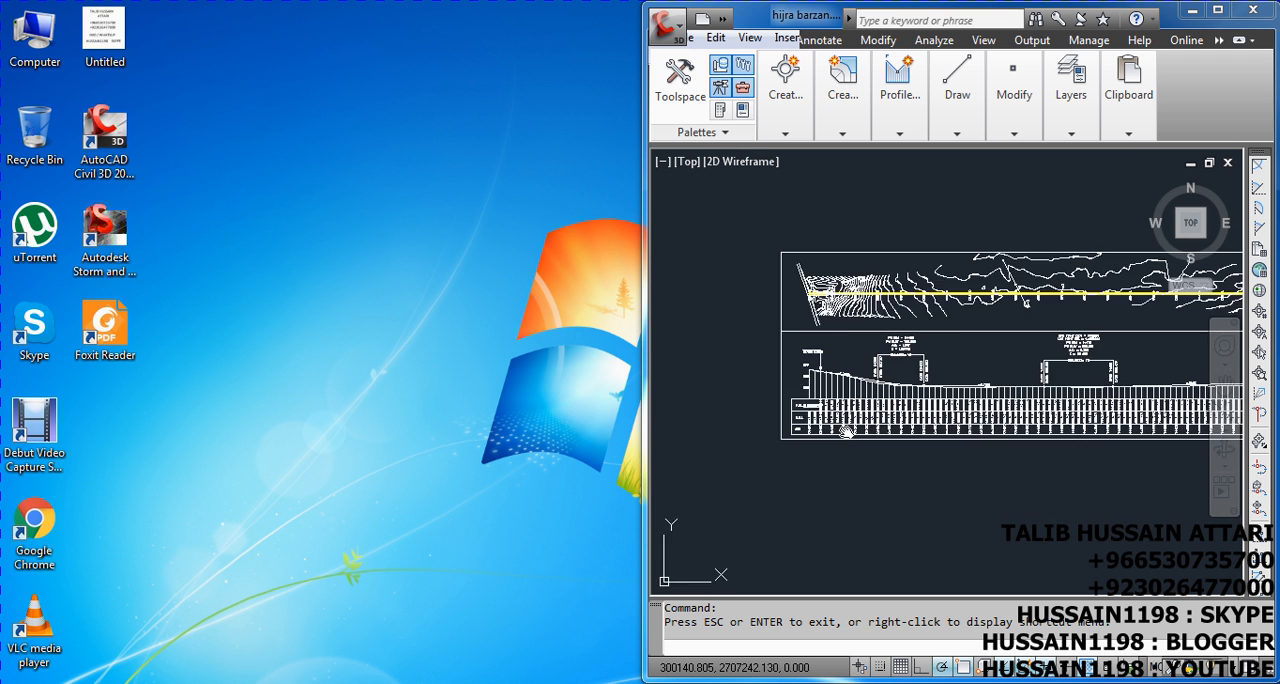
{"action": "scroll", "coordinate": [845, 433], "scroll_direction": "down", "scroll_amount": 5}
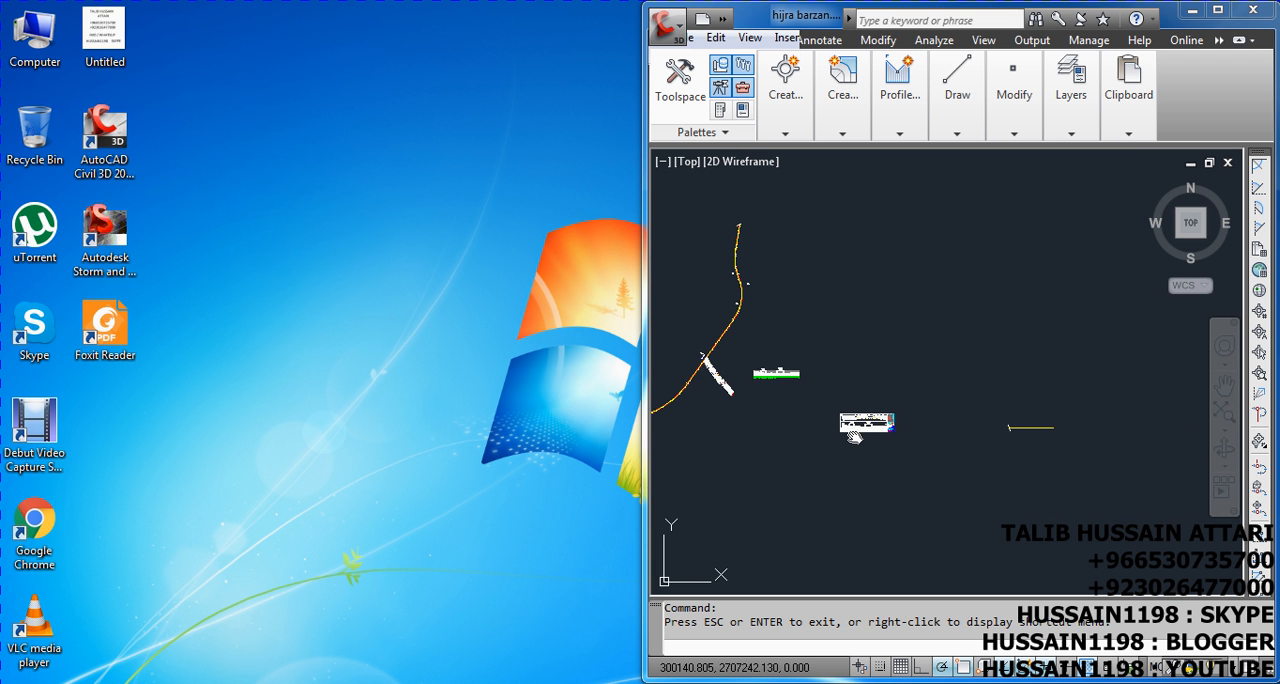
{"action": "scroll", "coordinate": [766, 375], "scroll_direction": "up", "scroll_amount": 8}
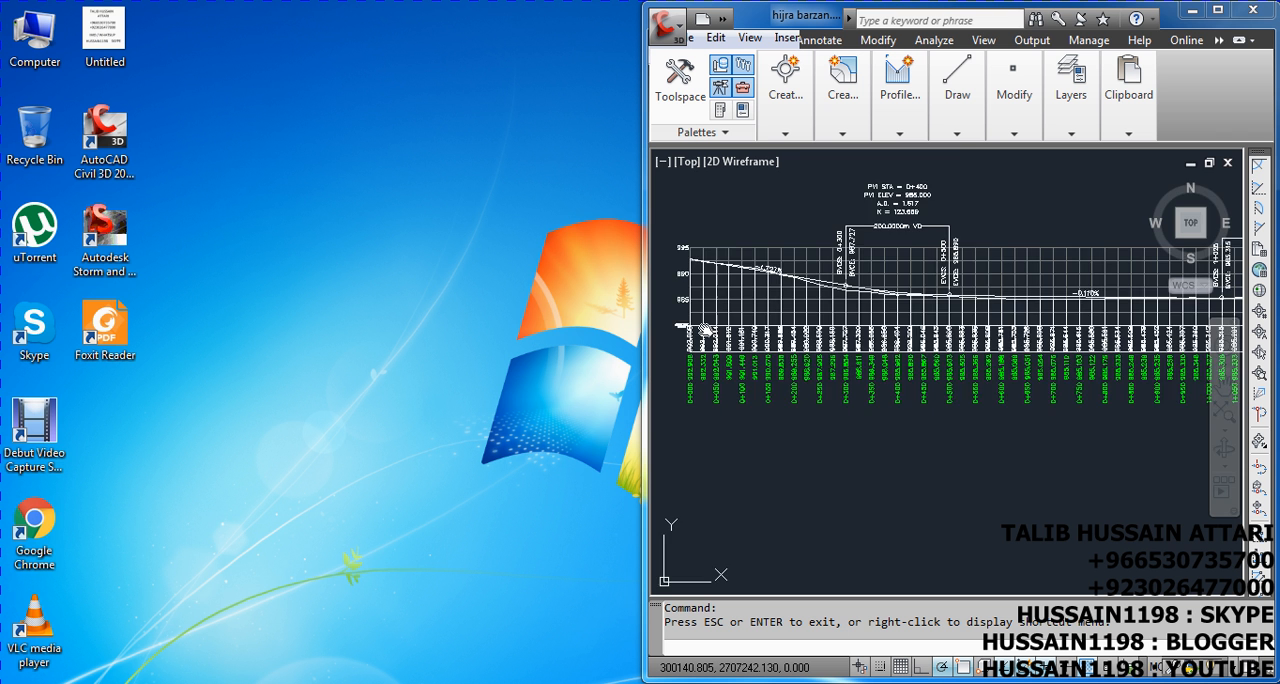
{"action": "left_click_drag", "start_coordinate": [757, 286], "coordinate": [797, 366]}
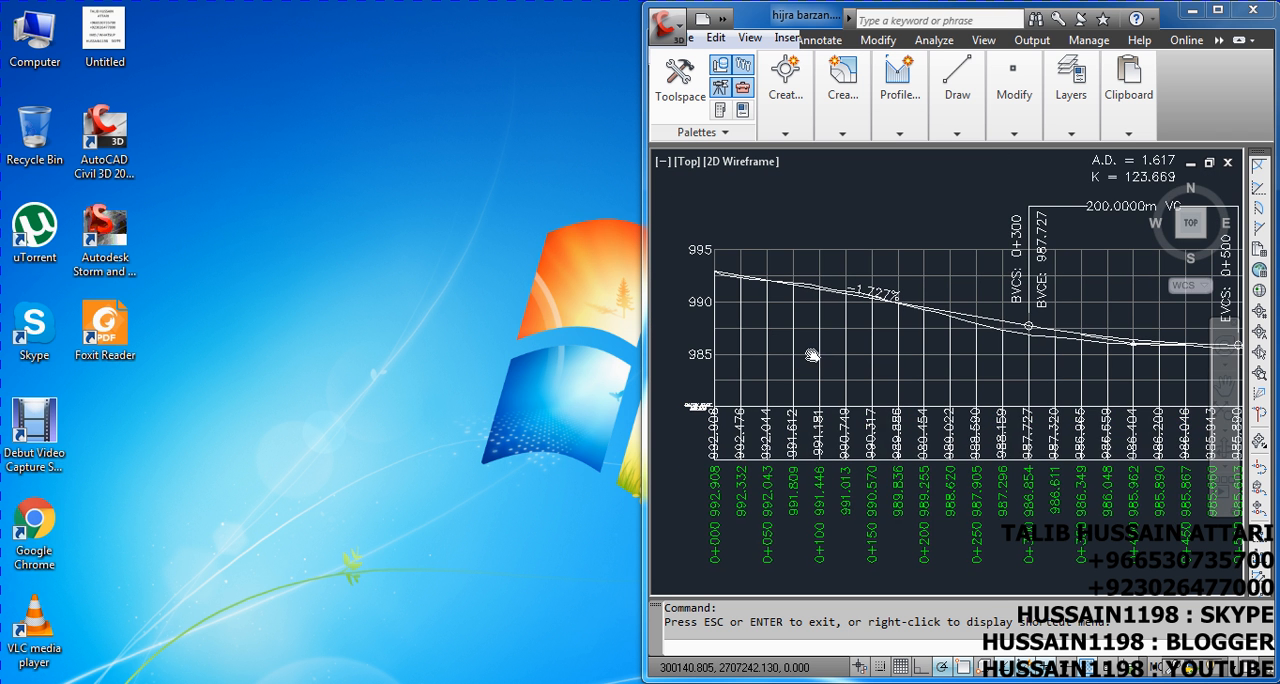
{"action": "scroll", "coordinate": [773, 343], "scroll_direction": "down", "scroll_amount": 5}
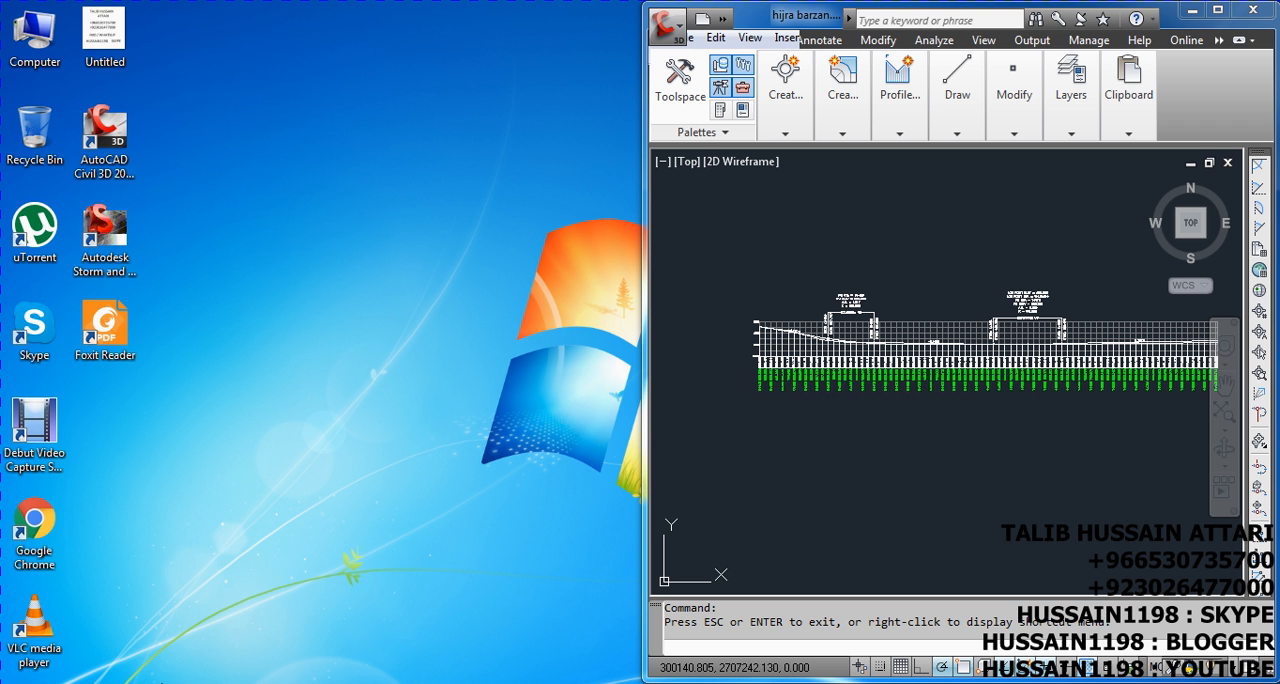
Open the workbook THE MACHINE from the "excel for surveying" folder in Excel as read-only
{"action": "left_click", "coordinate": [224, 683]}
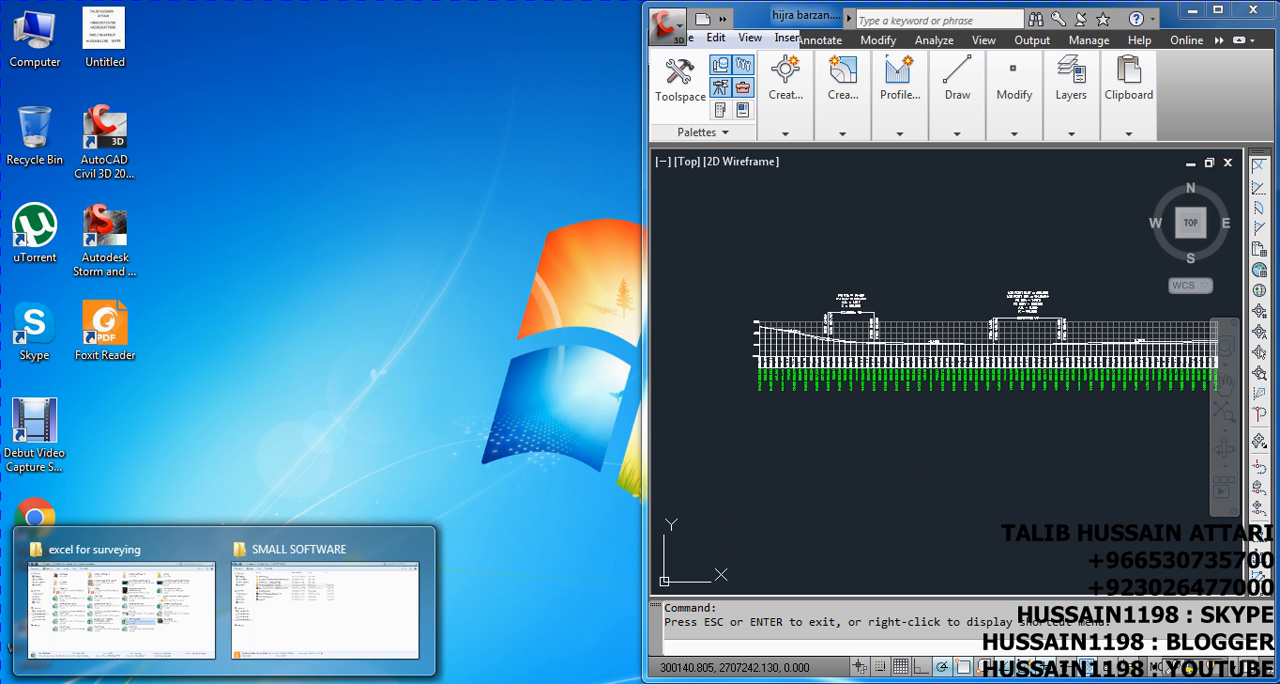
{"action": "left_click", "coordinate": [158, 640]}
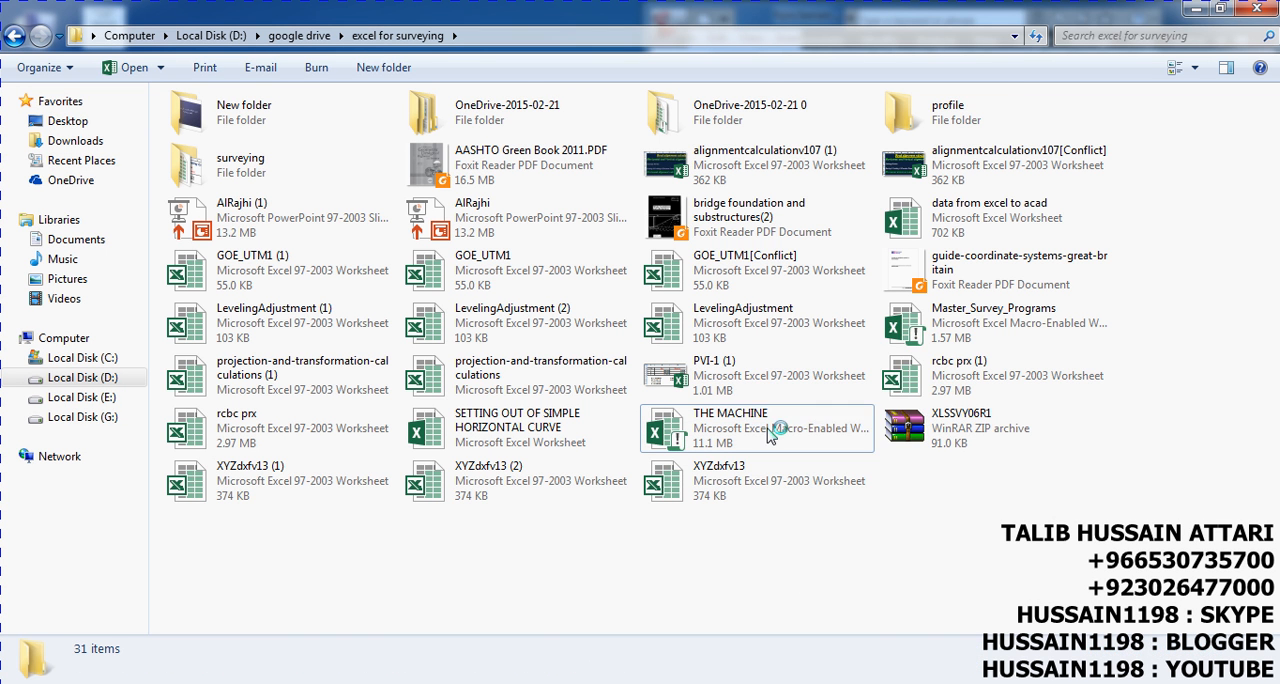
{"action": "right_click", "coordinate": [748, 580]}
{"action": "left_click", "coordinate": [795, 402]}
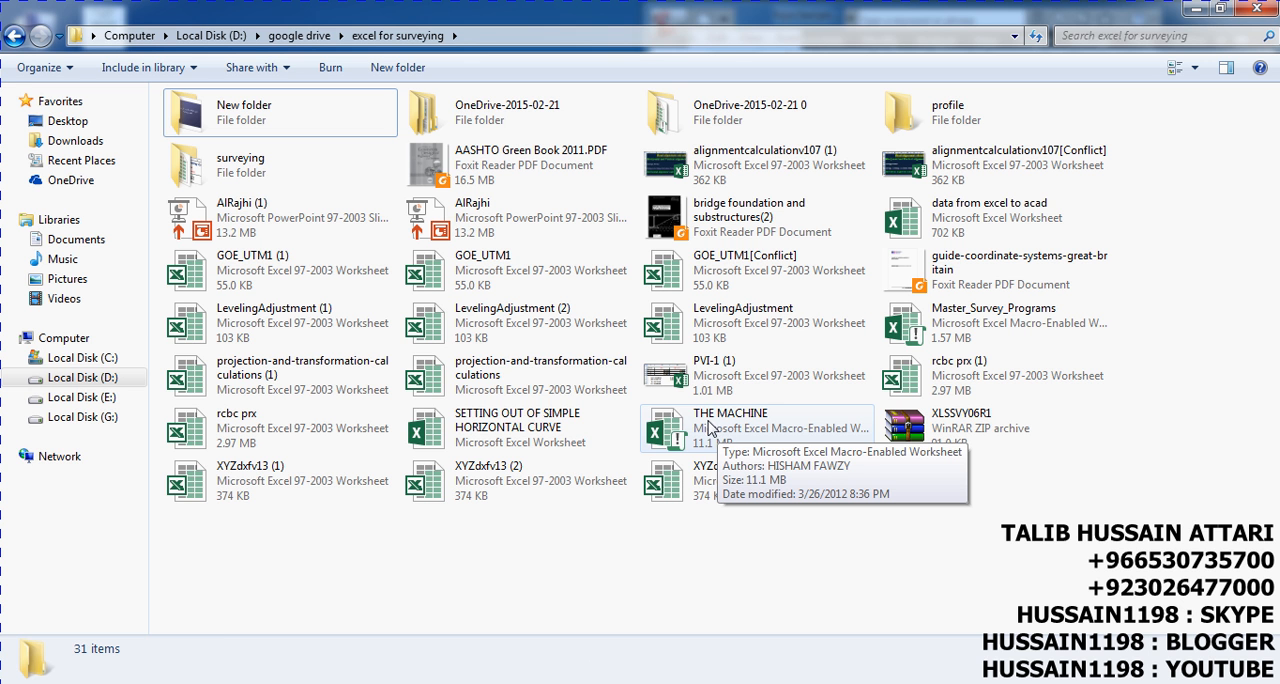
{"action": "double_click", "coordinate": [707, 424]}
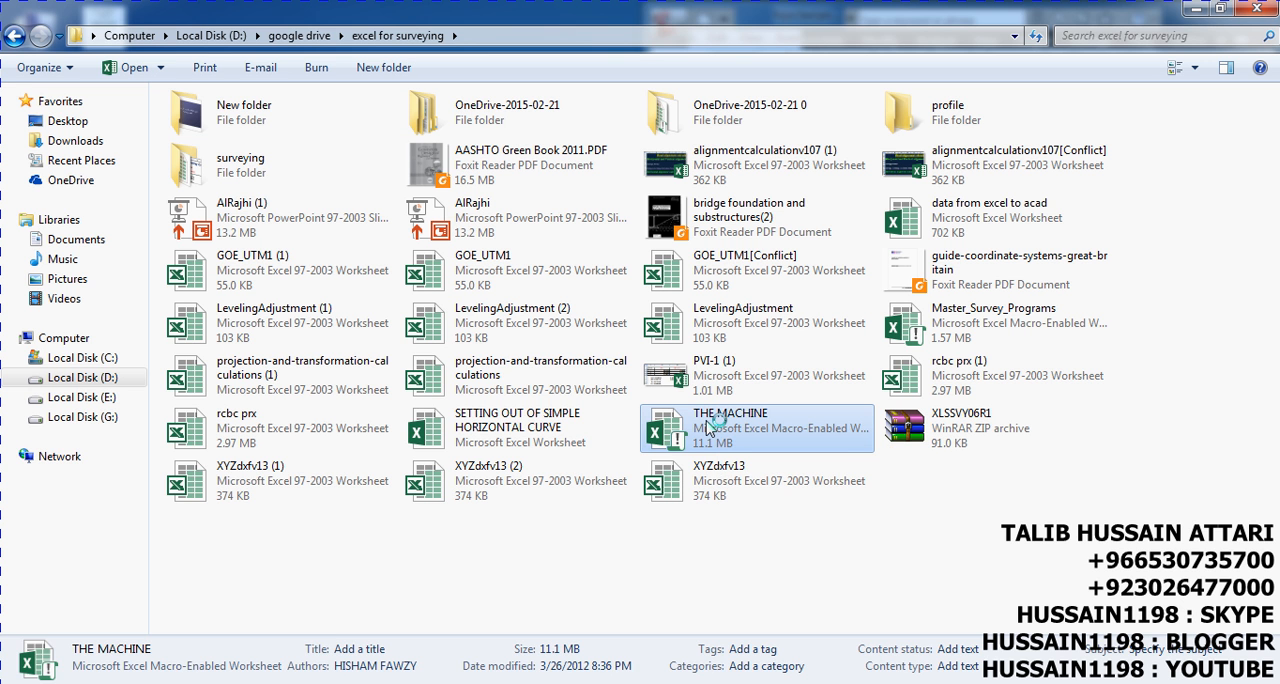
{"action": "left_click", "coordinate": [1195, 10]}
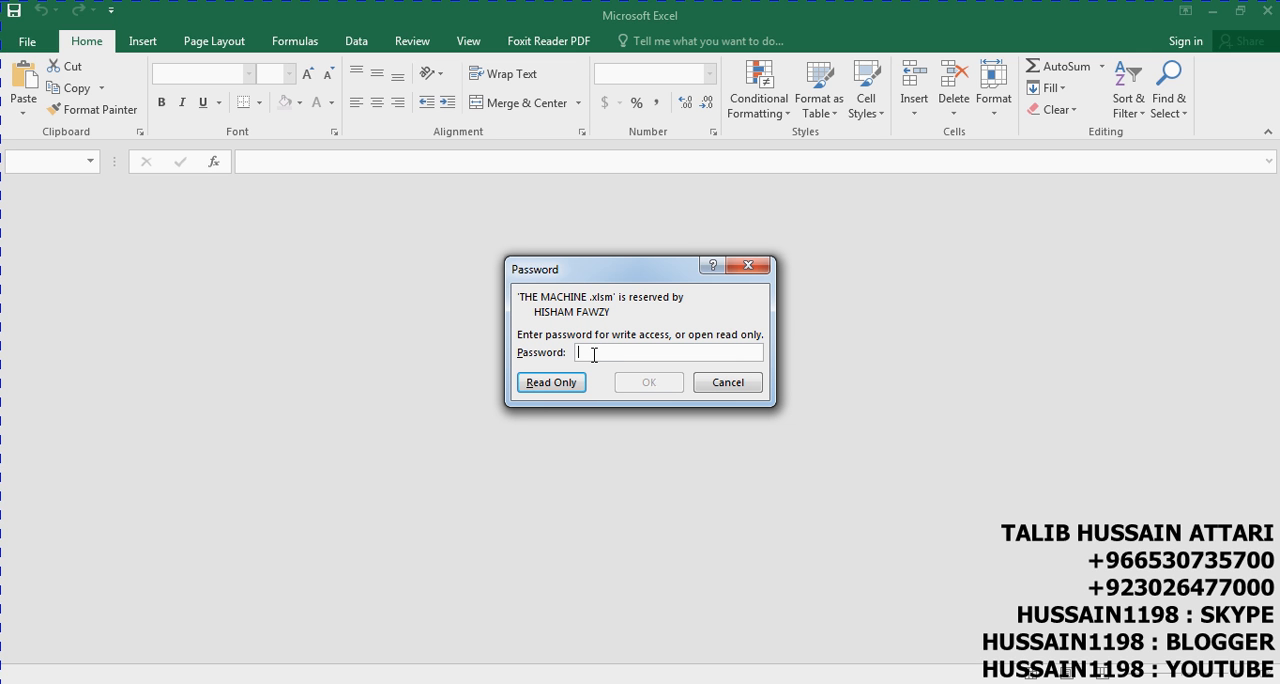
{"action": "left_click", "coordinate": [546, 389]}
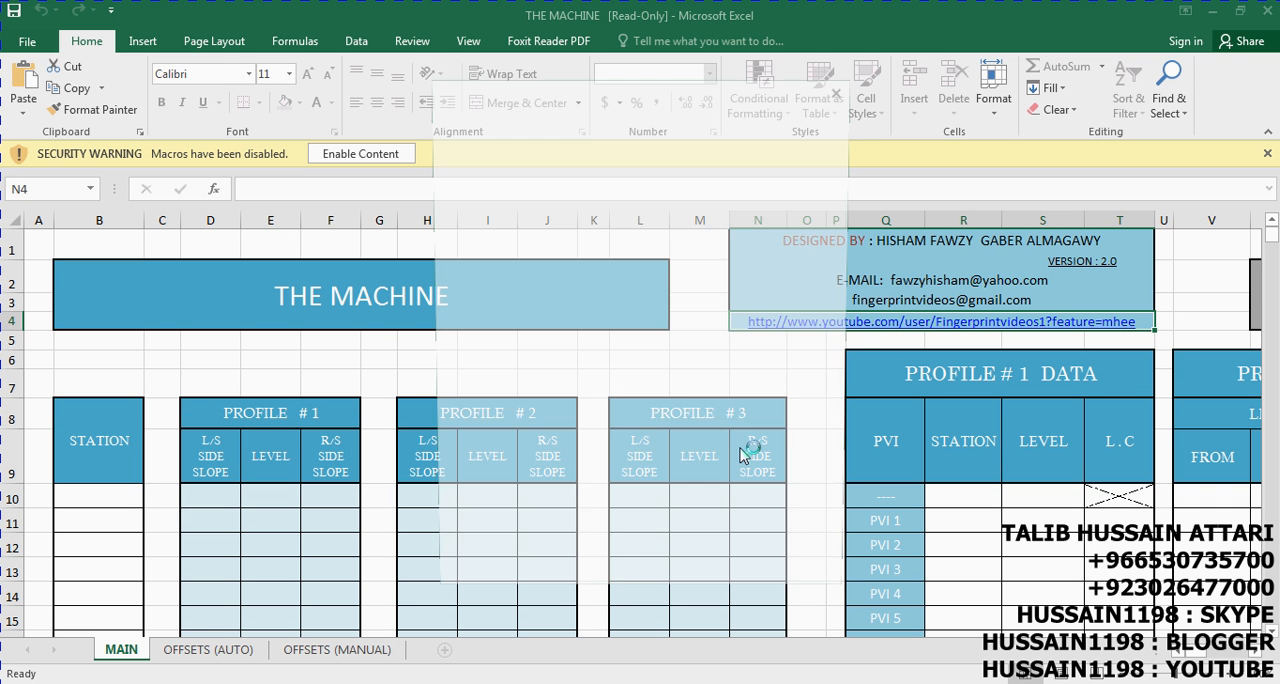
Accept the Office licence agreement, enable the workbook's macros and dismiss the product activation notice
{"action": "left_click", "coordinate": [843, 88]}
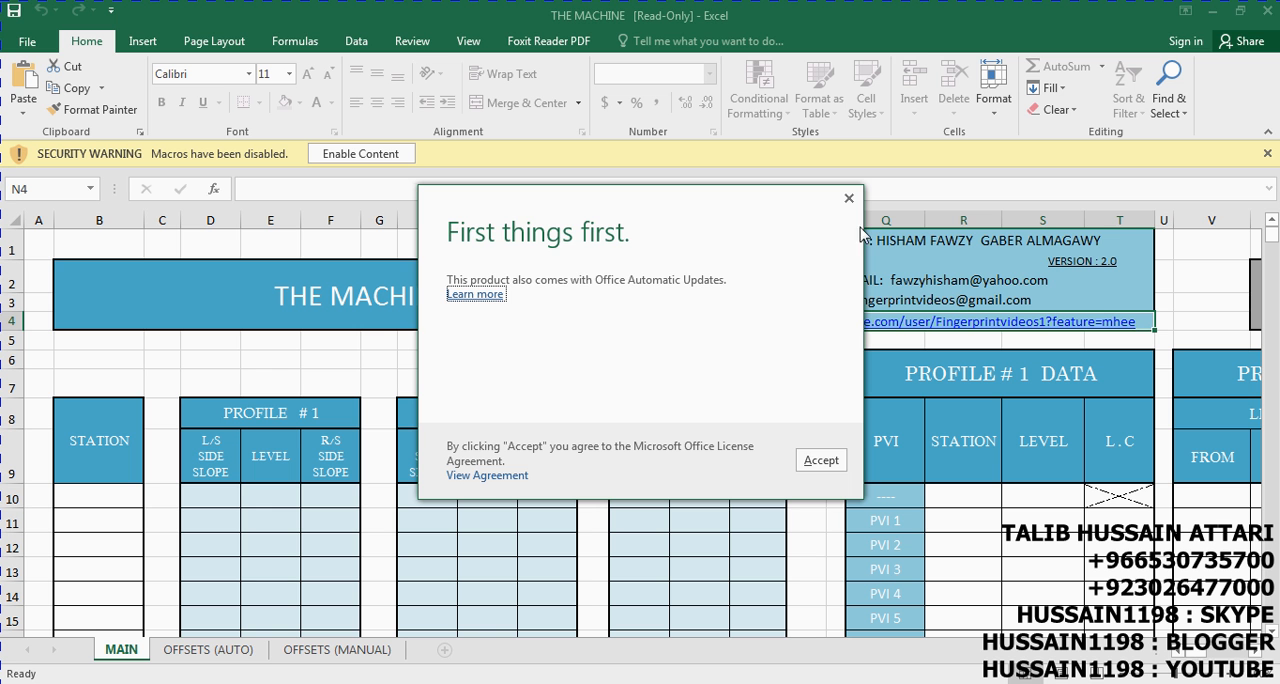
{"action": "left_click", "coordinate": [821, 461]}
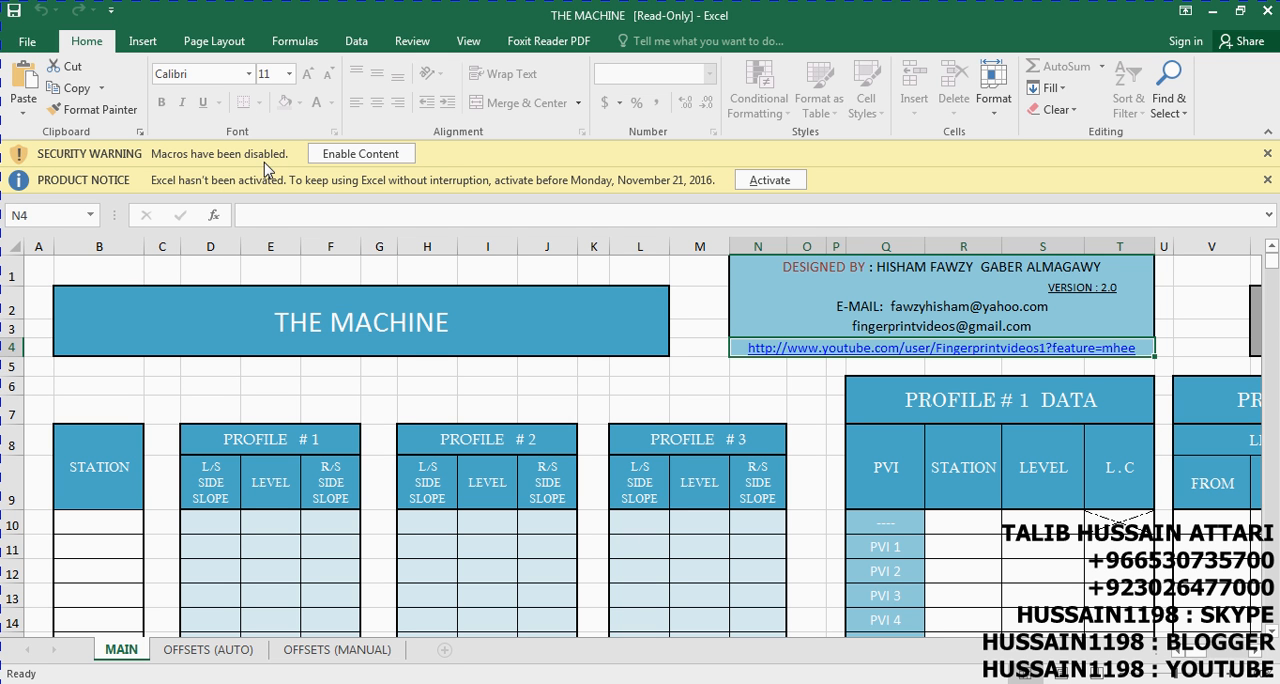
{"action": "left_click", "coordinate": [357, 154]}
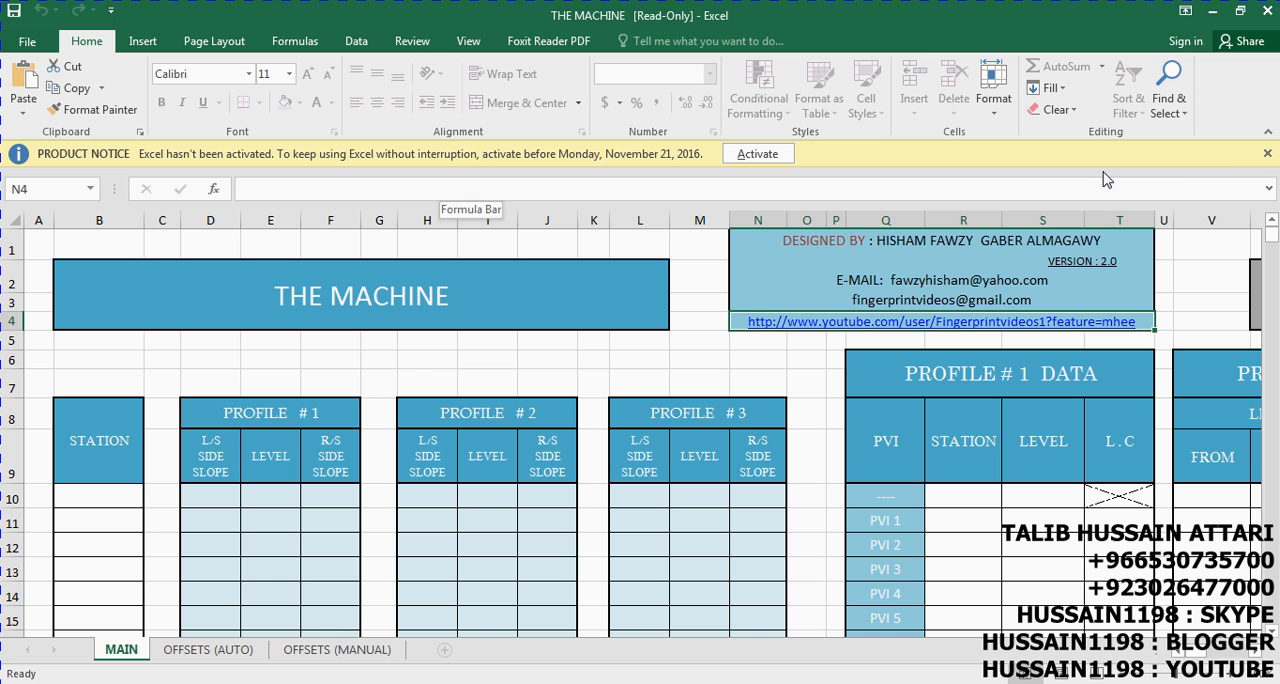
{"action": "left_click", "coordinate": [1268, 155]}
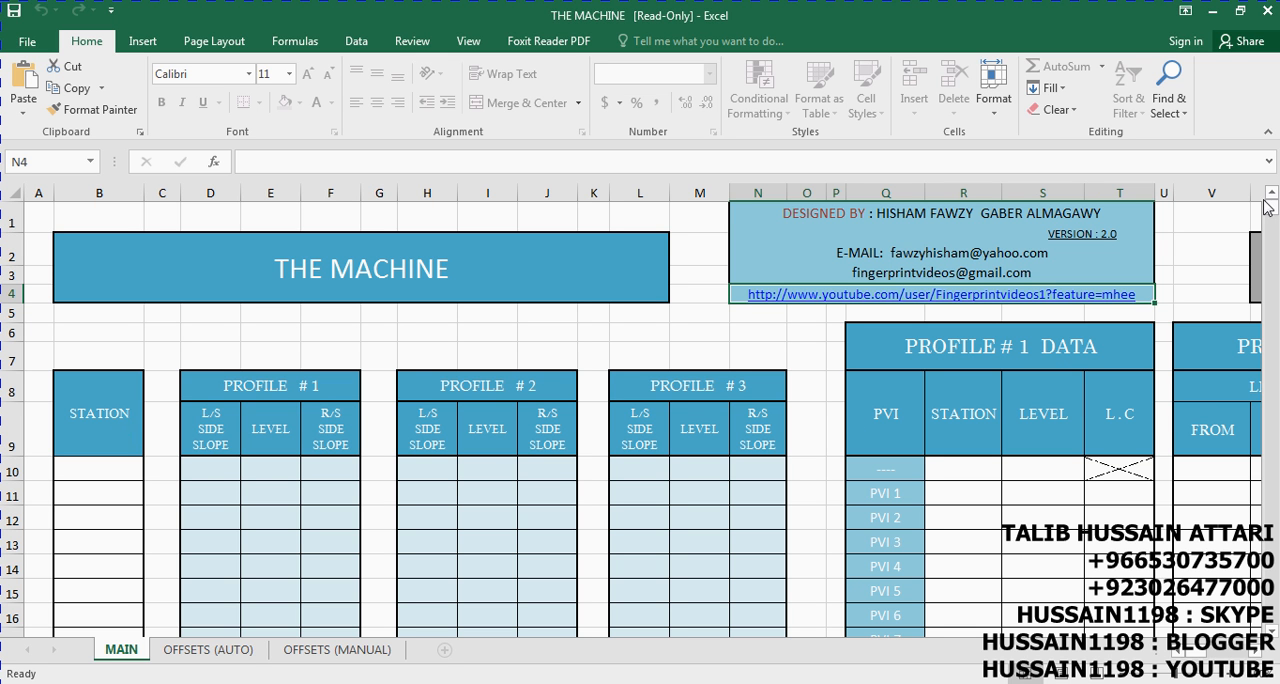
Examine the MAIN sheet's station and profile tables, its PVI data tables and its super elevation tables
{"action": "left_click_drag", "start_coordinate": [1273, 217], "coordinate": [1272, 244]}
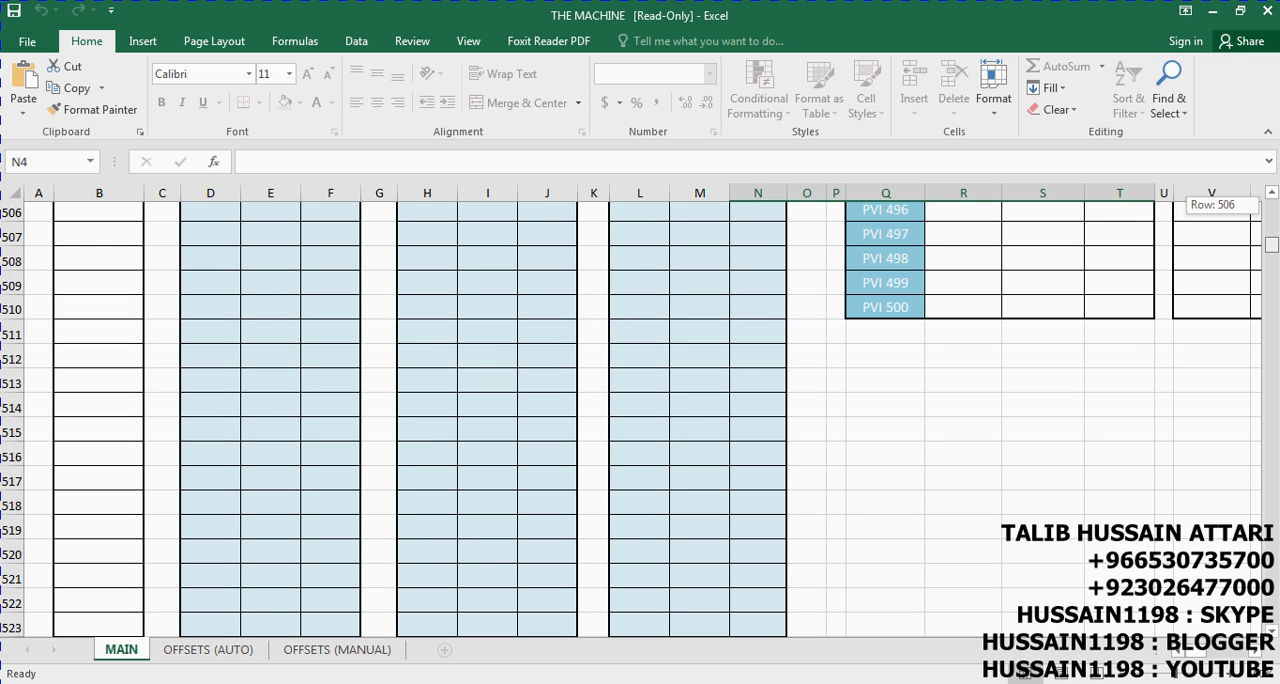
{"action": "left_click_drag", "start_coordinate": [1272, 244], "coordinate": [1272, 205]}
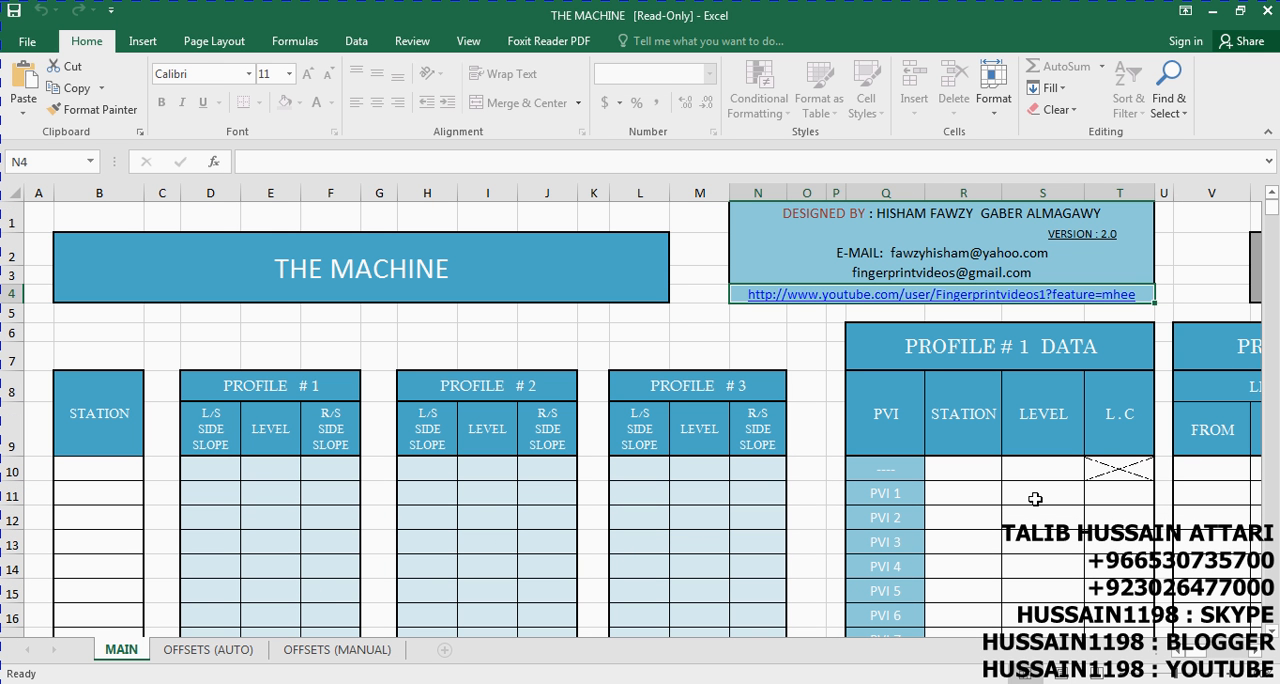
{"action": "left_click", "coordinate": [1254, 651]}
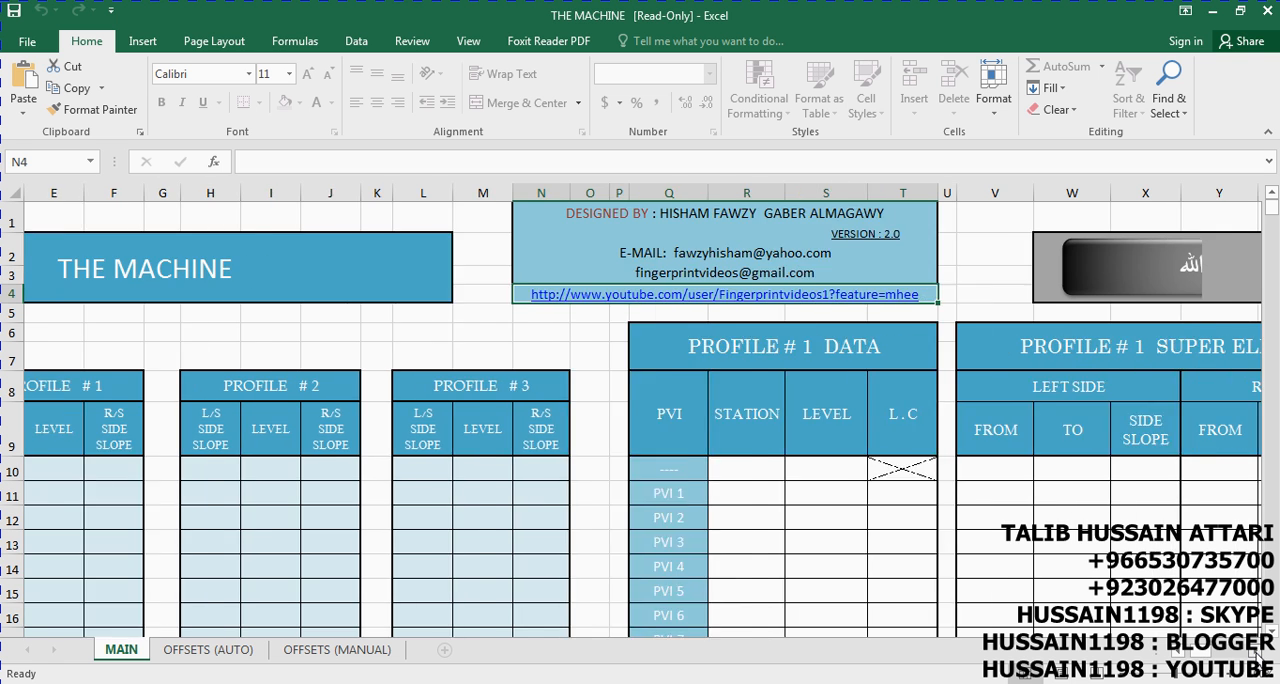
{"action": "left_click", "coordinate": [1255, 651]}
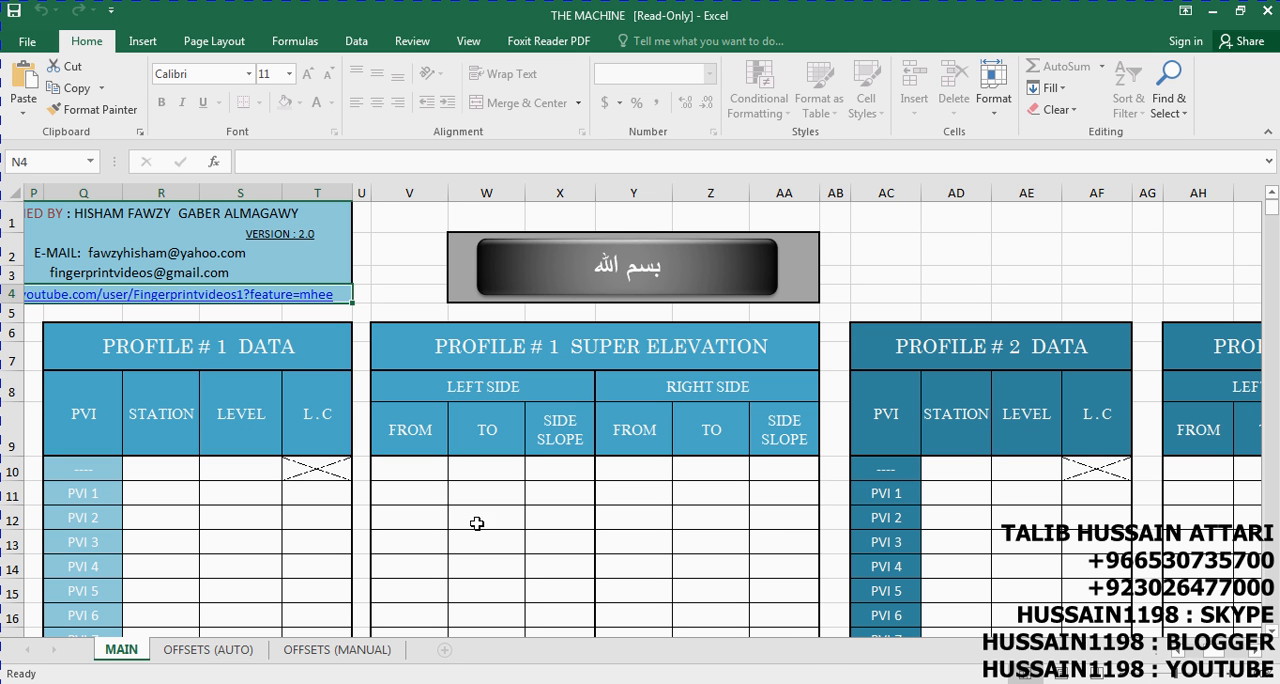
{"action": "scroll", "coordinate": [434, 360], "scroll_direction": "down", "scroll_amount": 1}
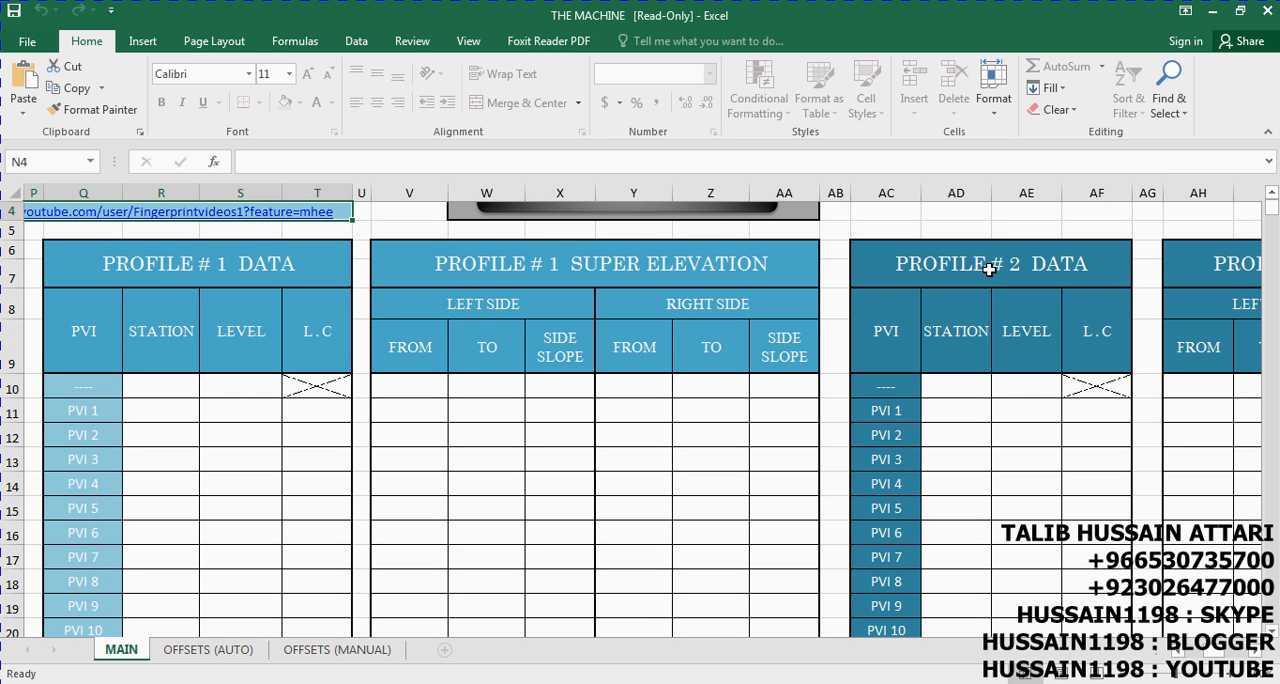
{"action": "left_click", "coordinate": [1256, 650]}
{"action": "left_click", "coordinate": [1256, 650]}
{"action": "left_click", "coordinate": [1256, 650]}
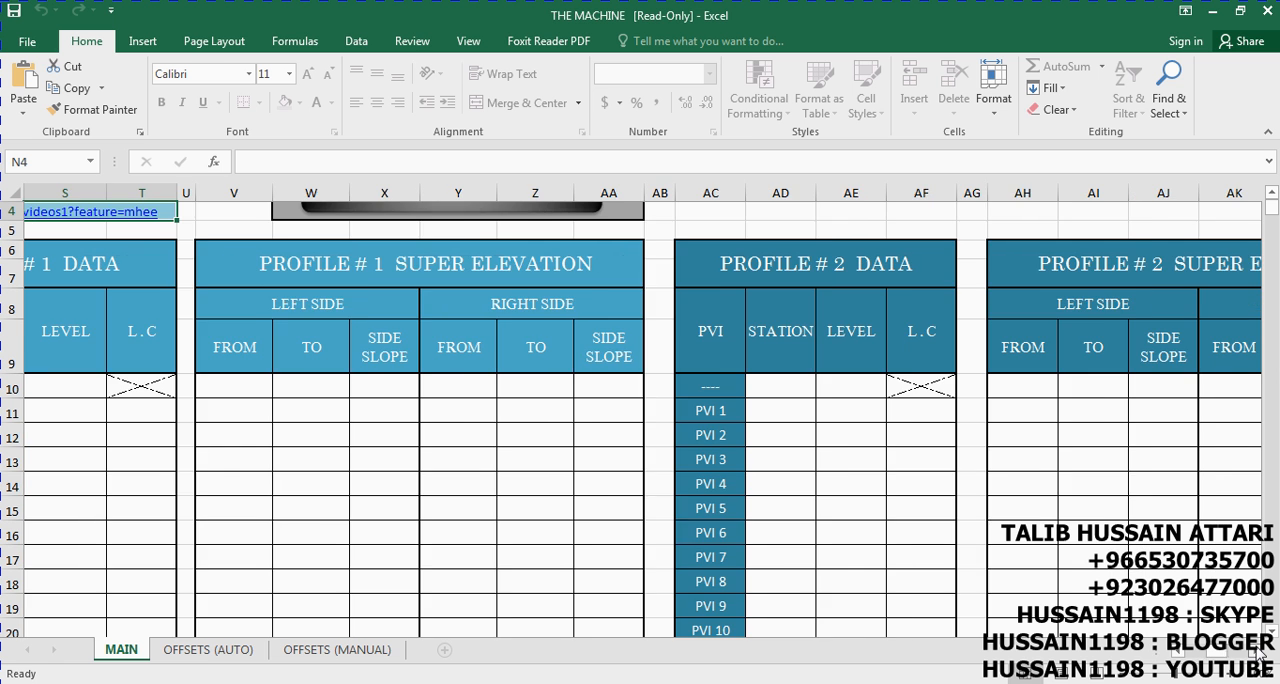
{"action": "left_click", "coordinate": [1180, 652]}
{"action": "left_click", "coordinate": [1180, 652]}
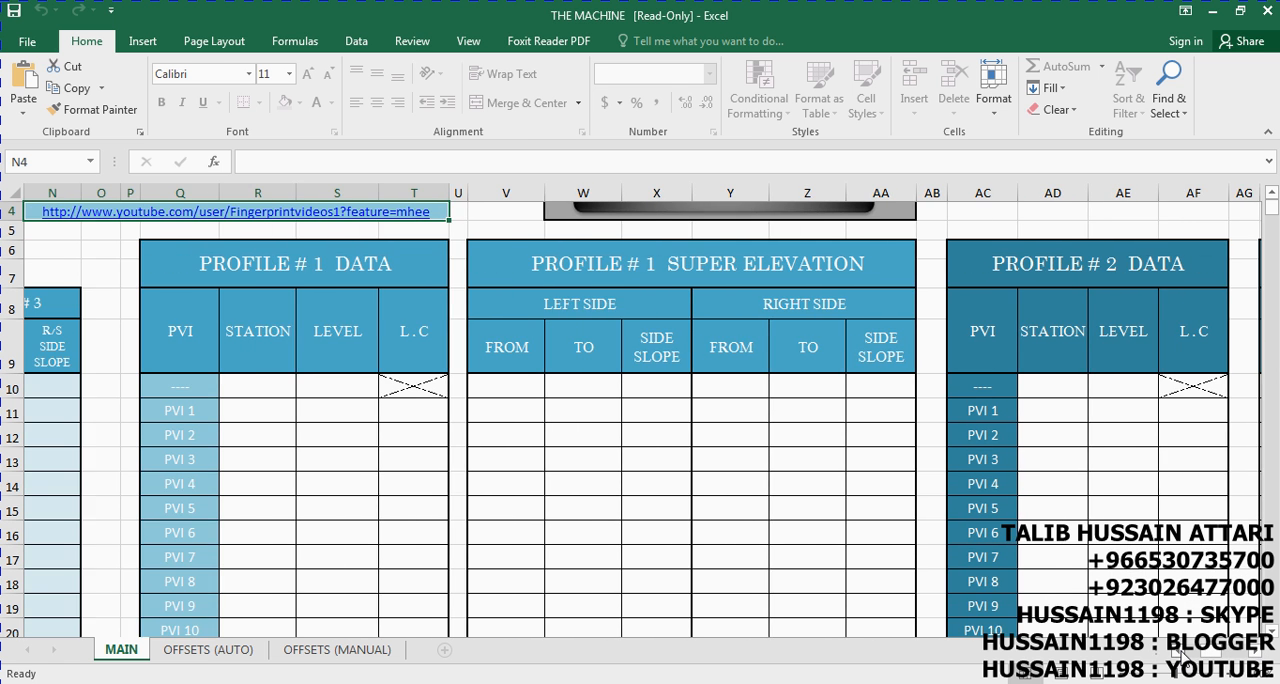
{"action": "left_click", "coordinate": [1180, 652]}
{"action": "left_click", "coordinate": [1180, 652]}
{"action": "left_click", "coordinate": [1180, 652]}
{"action": "left_click", "coordinate": [1180, 652]}
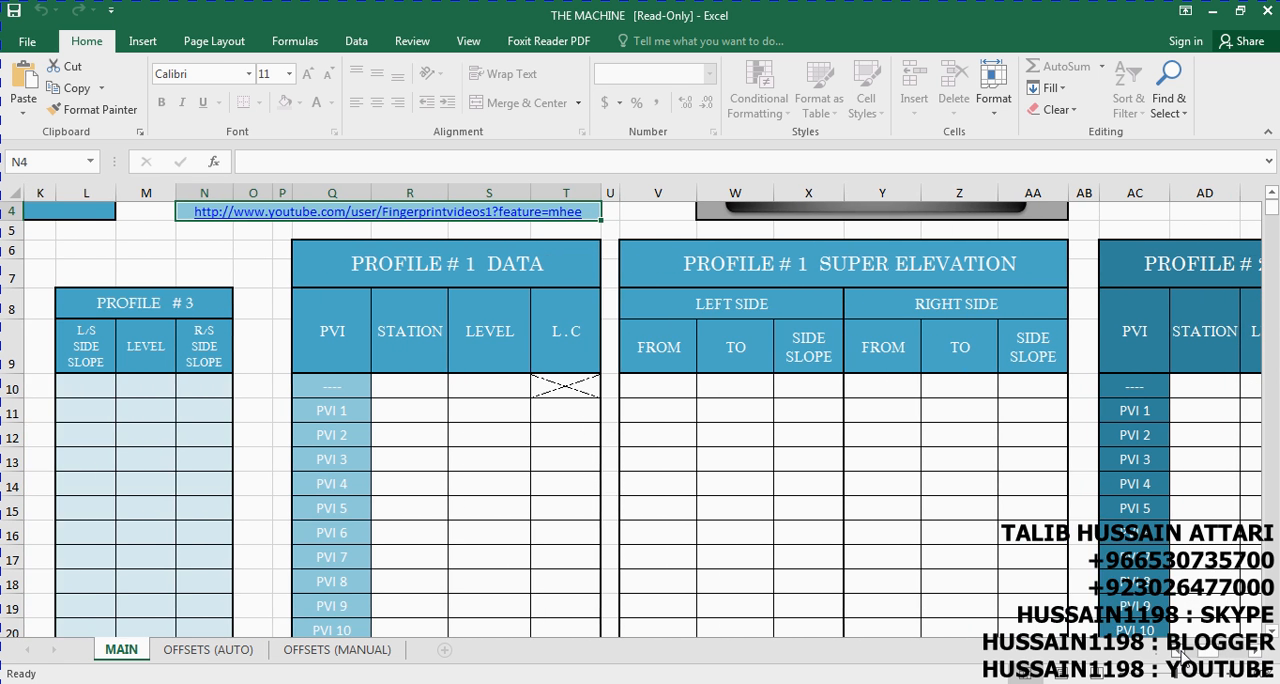
{"action": "left_click", "coordinate": [1180, 652]}
{"action": "left_click", "coordinate": [1180, 652]}
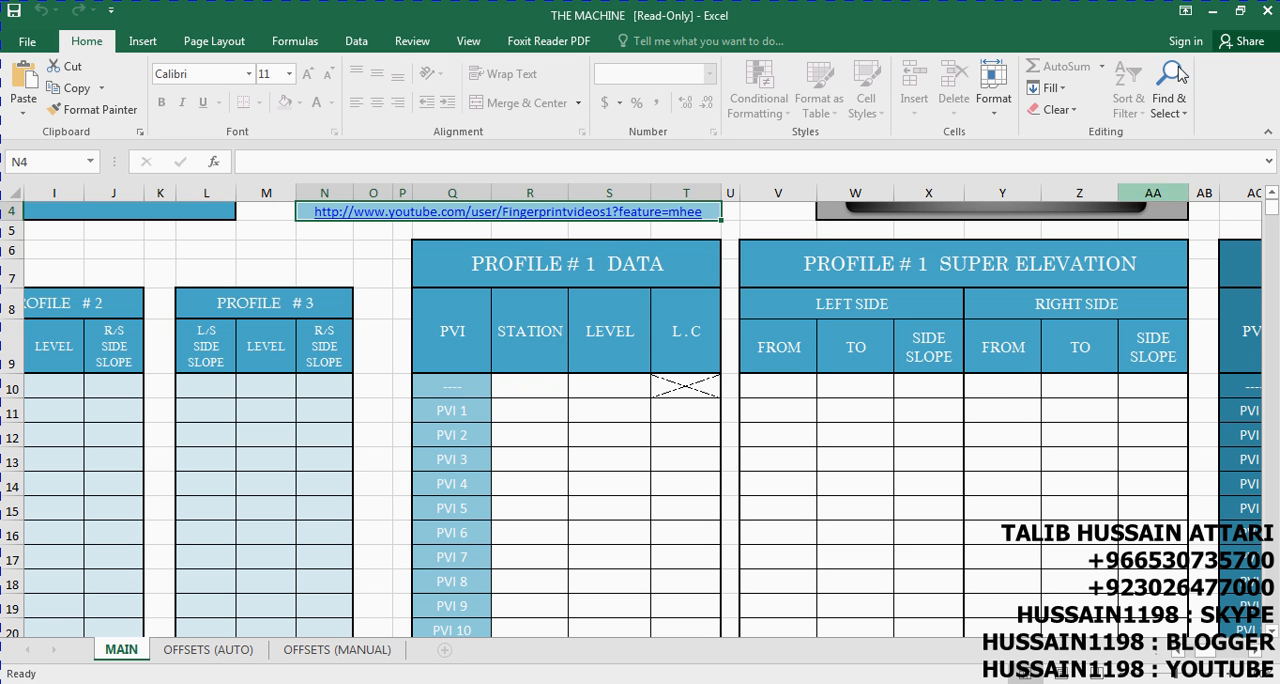
Arrange the Excel window beside the Civil 3D drawing and bring the PROFILE # 1 DATA table into view
{"action": "double_click", "coordinate": [1076, 15]}
{"action": "key", "text": "super+Left"}
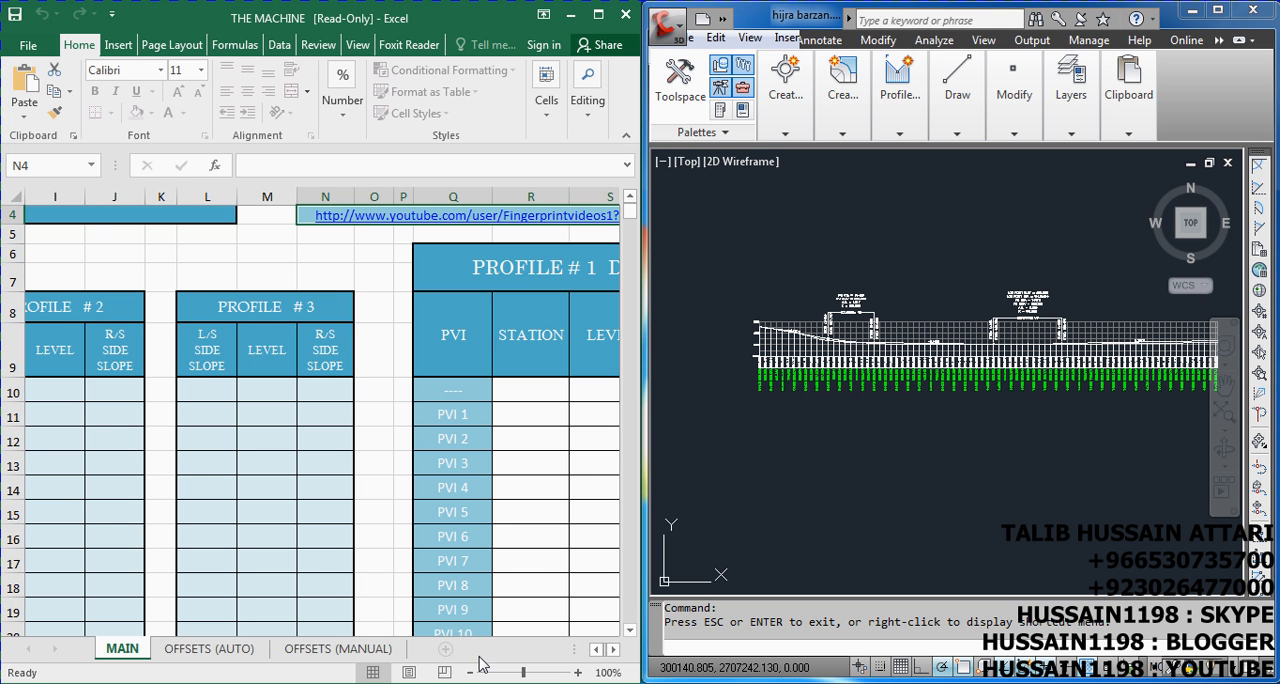
{"action": "left_click", "coordinate": [596, 649]}
{"action": "left_click", "coordinate": [596, 649]}
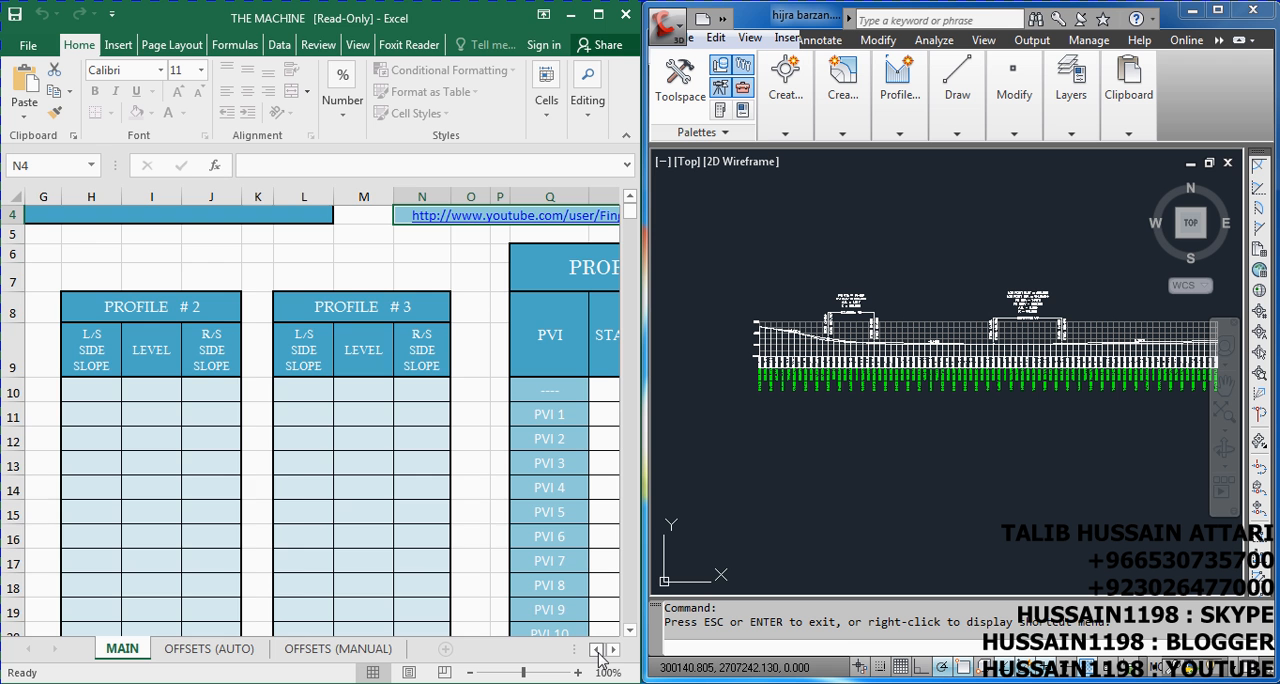
{"action": "left_click", "coordinate": [617, 651]}
{"action": "left_click", "coordinate": [617, 651]}
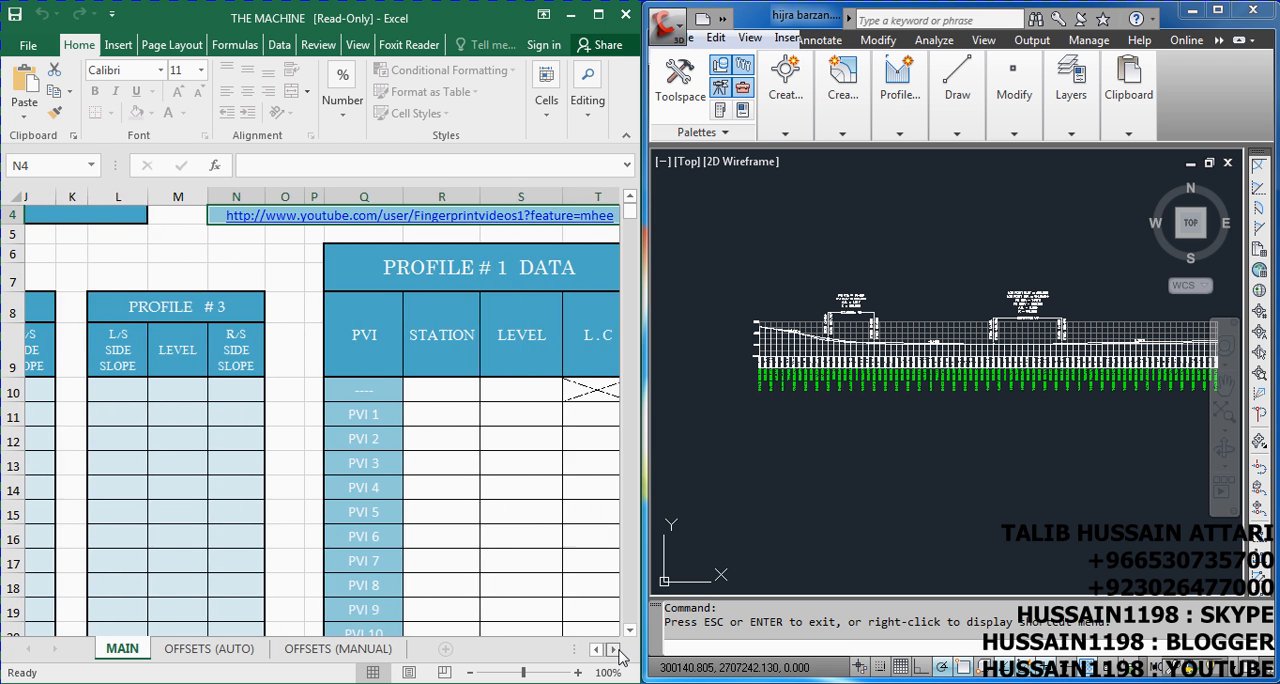
{"action": "left_click", "coordinate": [617, 651]}
{"action": "left_click", "coordinate": [617, 651]}
{"action": "left_click", "coordinate": [617, 651]}
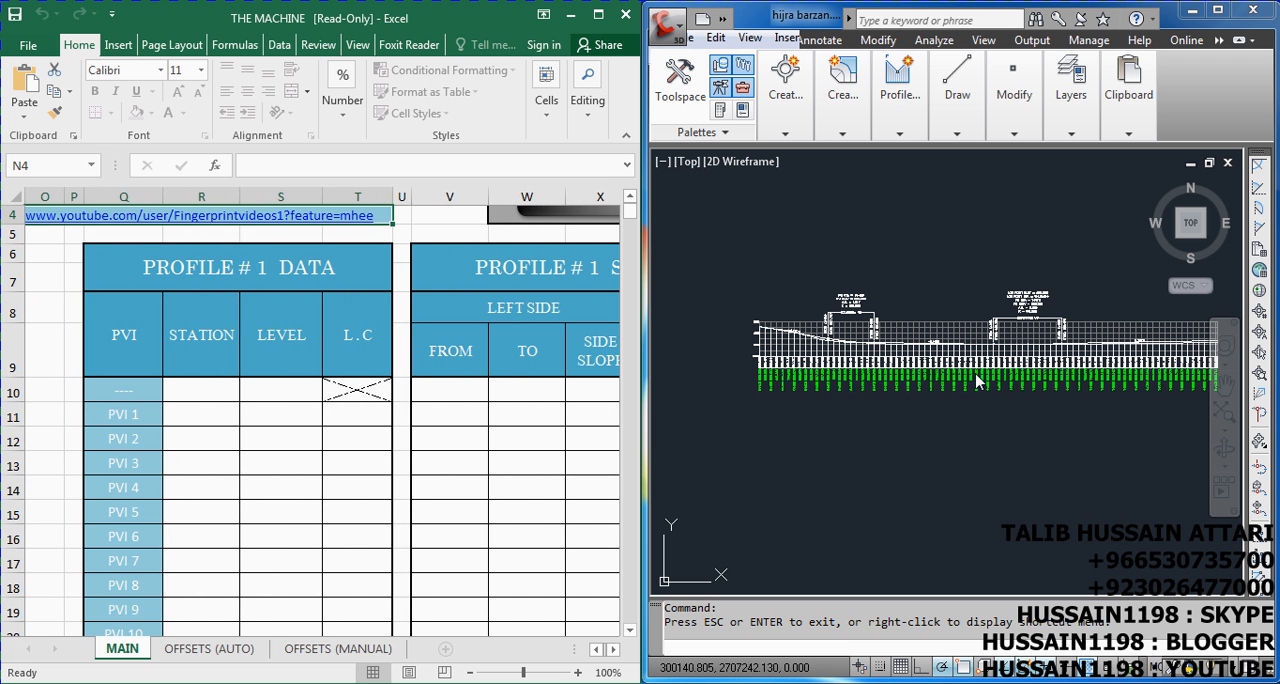
Find the profile's start in the drawing and enter station 0 and level 992.908 in the first PROFILE # 1 DATA row
{"action": "left_click", "coordinate": [872, 455]}
{"action": "scroll", "coordinate": [788, 318], "scroll_direction": "up", "scroll_amount": 4}
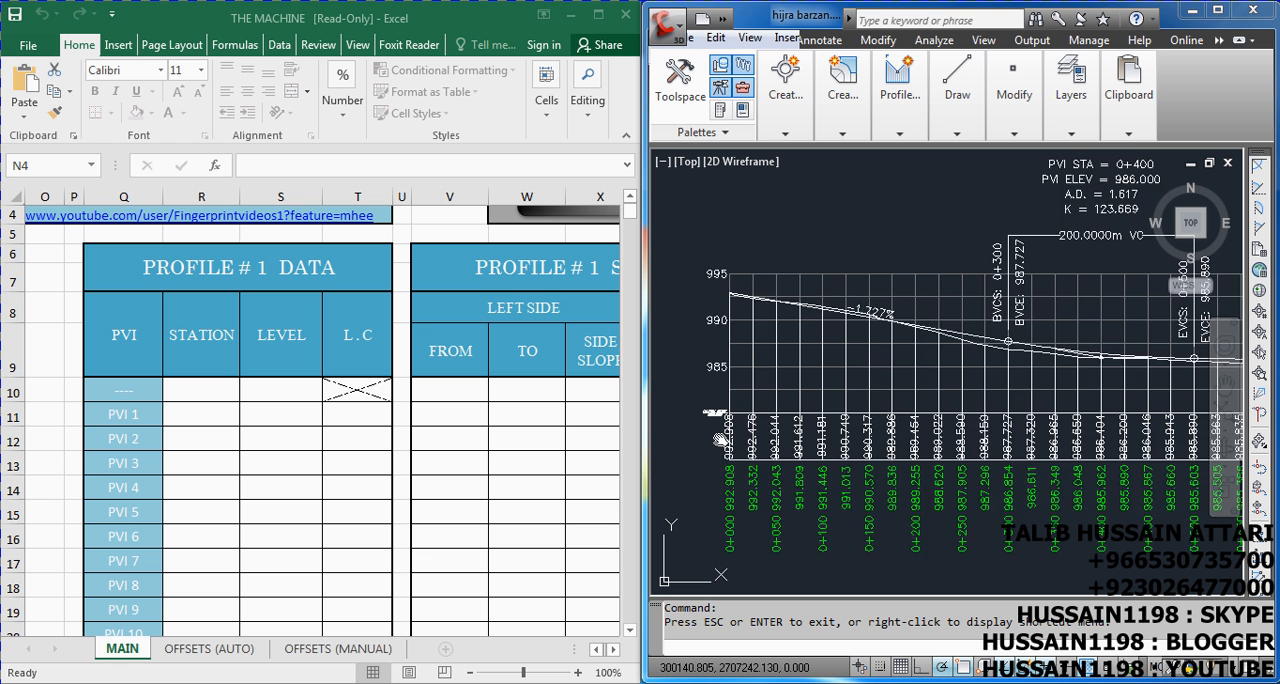
{"action": "scroll", "coordinate": [721, 442], "scroll_direction": "up", "scroll_amount": 2}
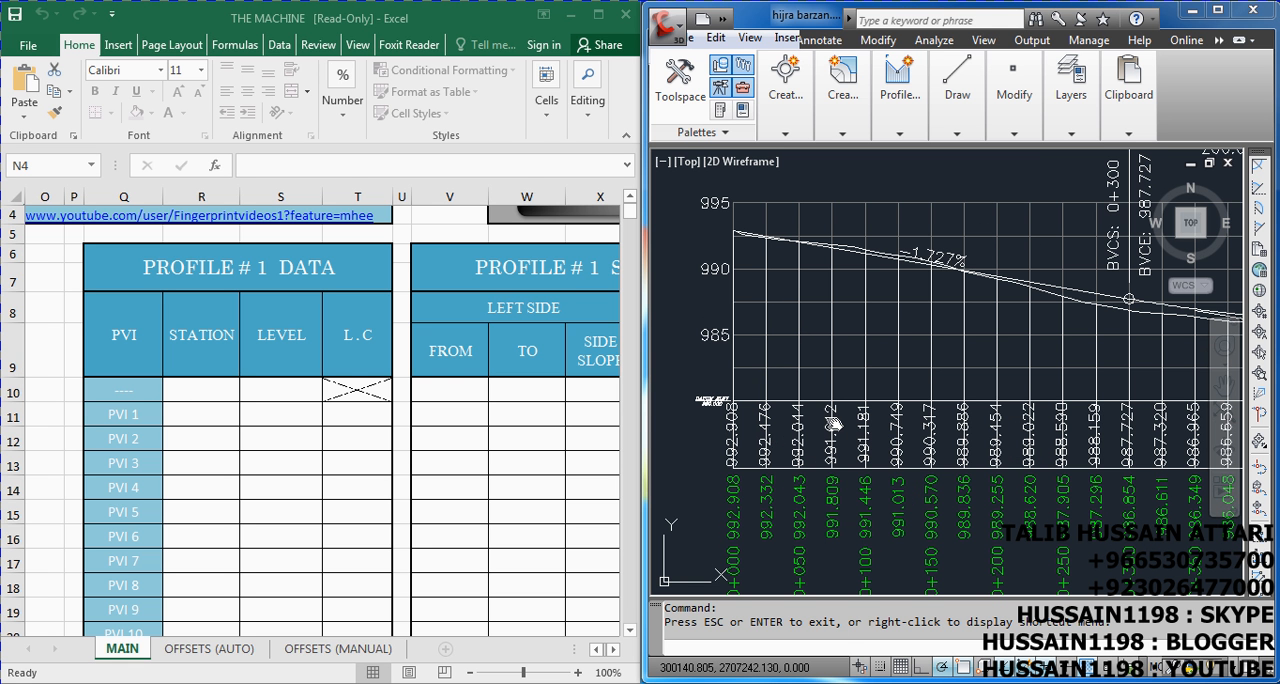
{"action": "scroll", "coordinate": [827, 287], "scroll_direction": "down", "scroll_amount": 2}
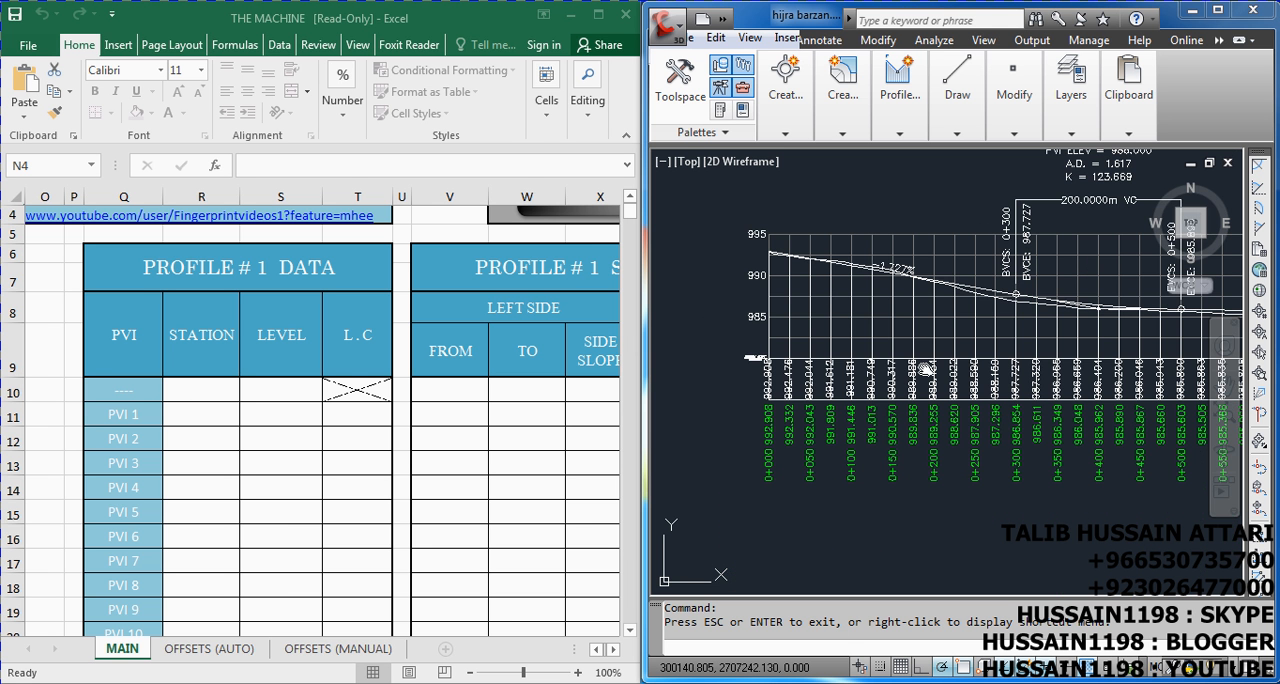
{"action": "scroll", "coordinate": [783, 390], "scroll_direction": "up", "scroll_amount": 4}
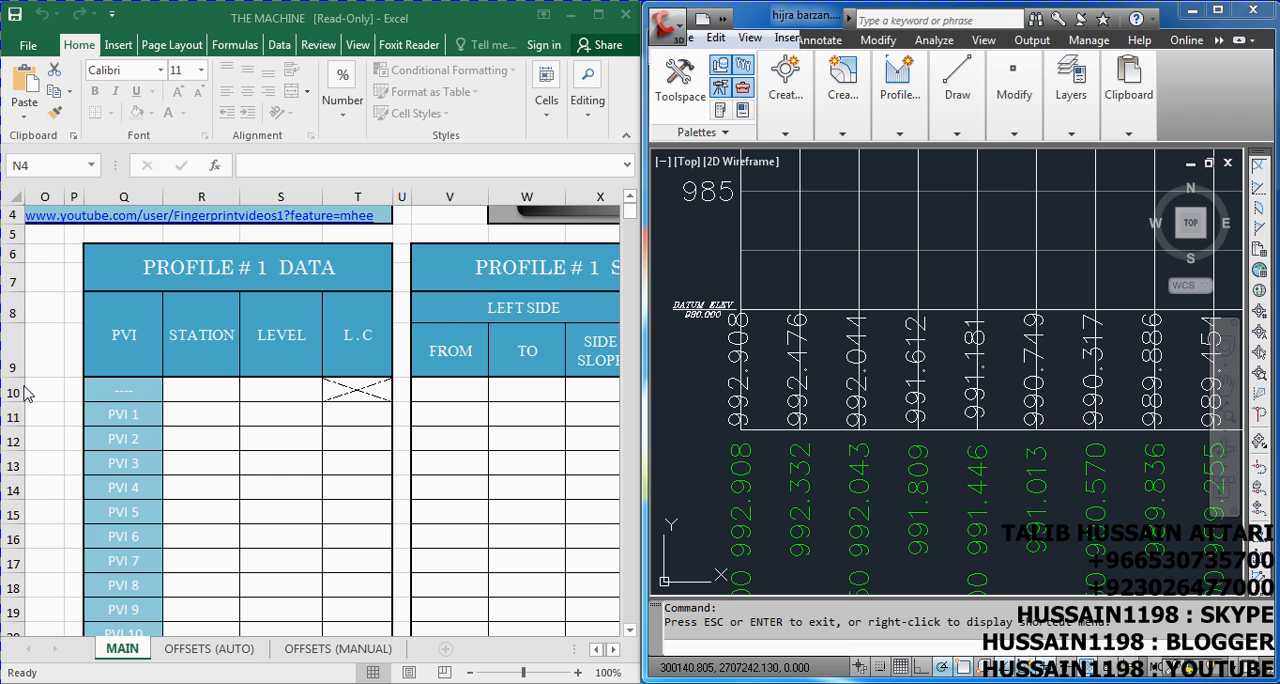
{"action": "left_click", "coordinate": [207, 389]}
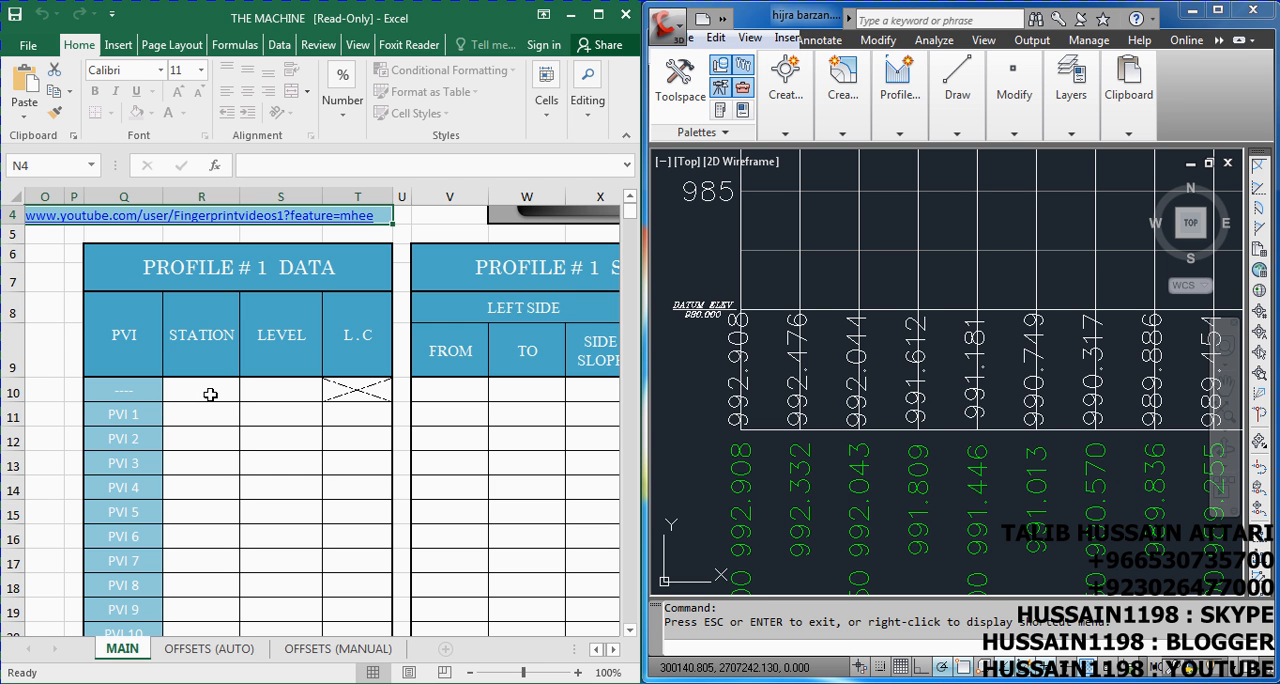
{"action": "type", "text": "0"}
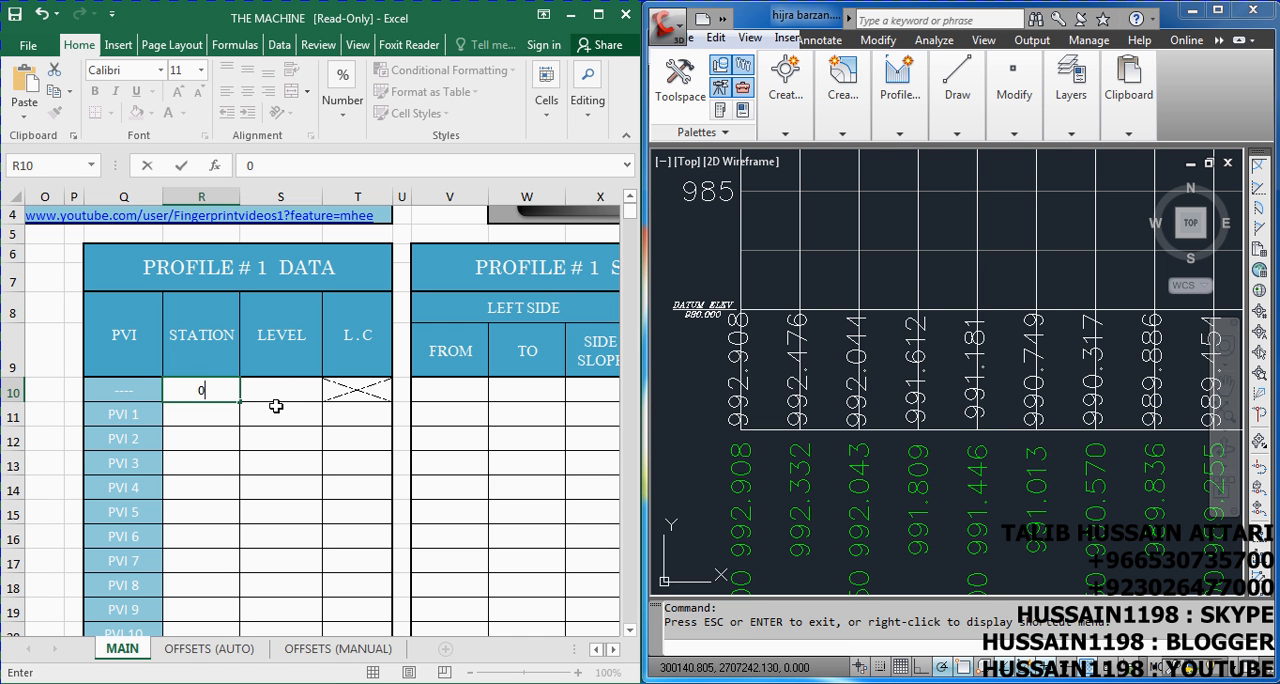
{"action": "key", "text": "Tab"}
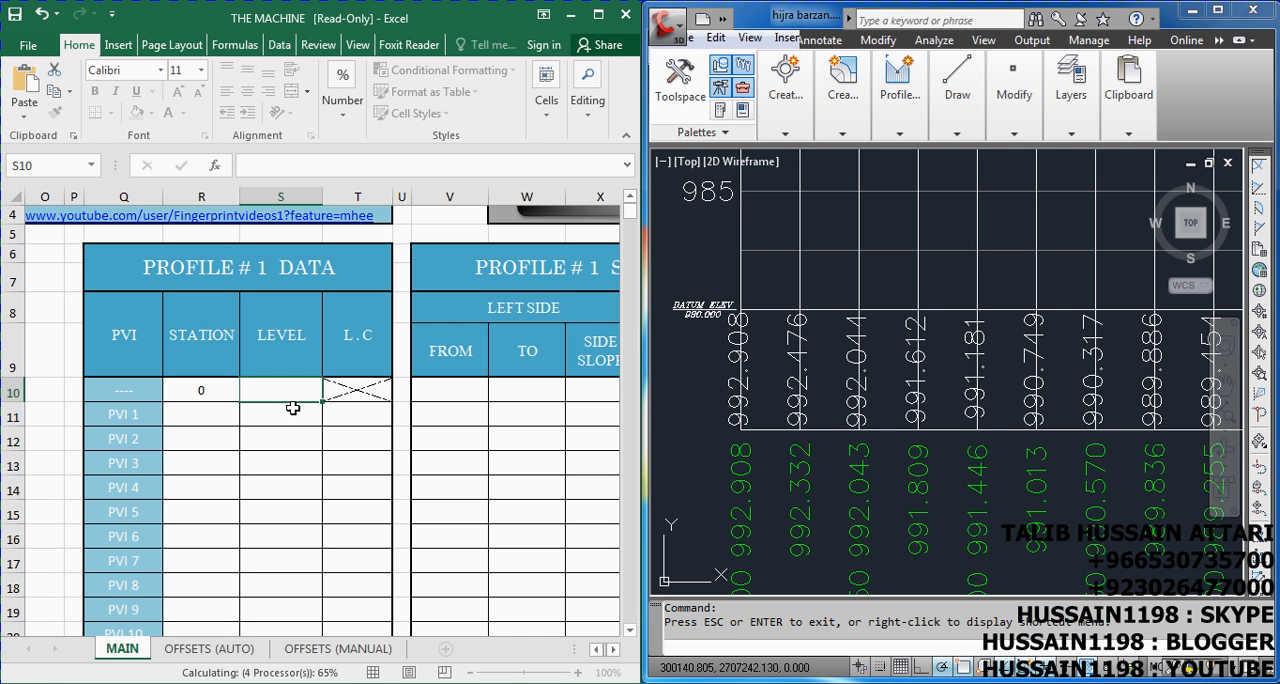
{"action": "type", "text": "992.908"}
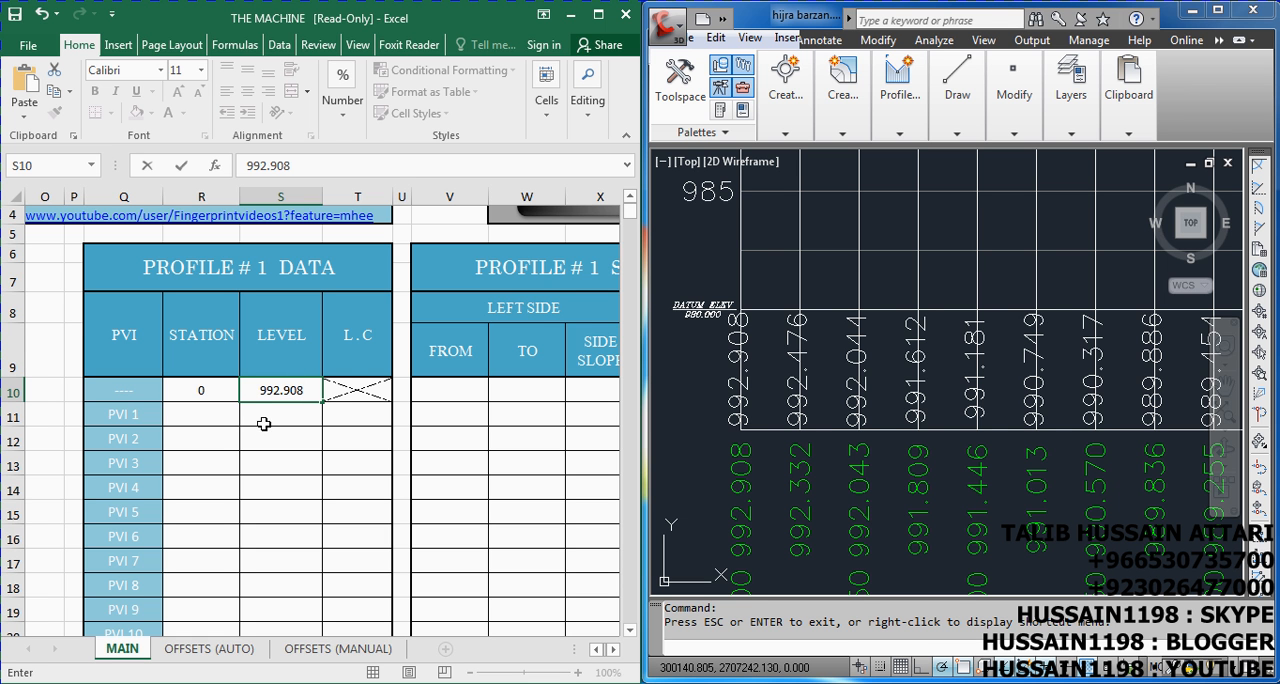
{"action": "left_click", "coordinate": [194, 417]}
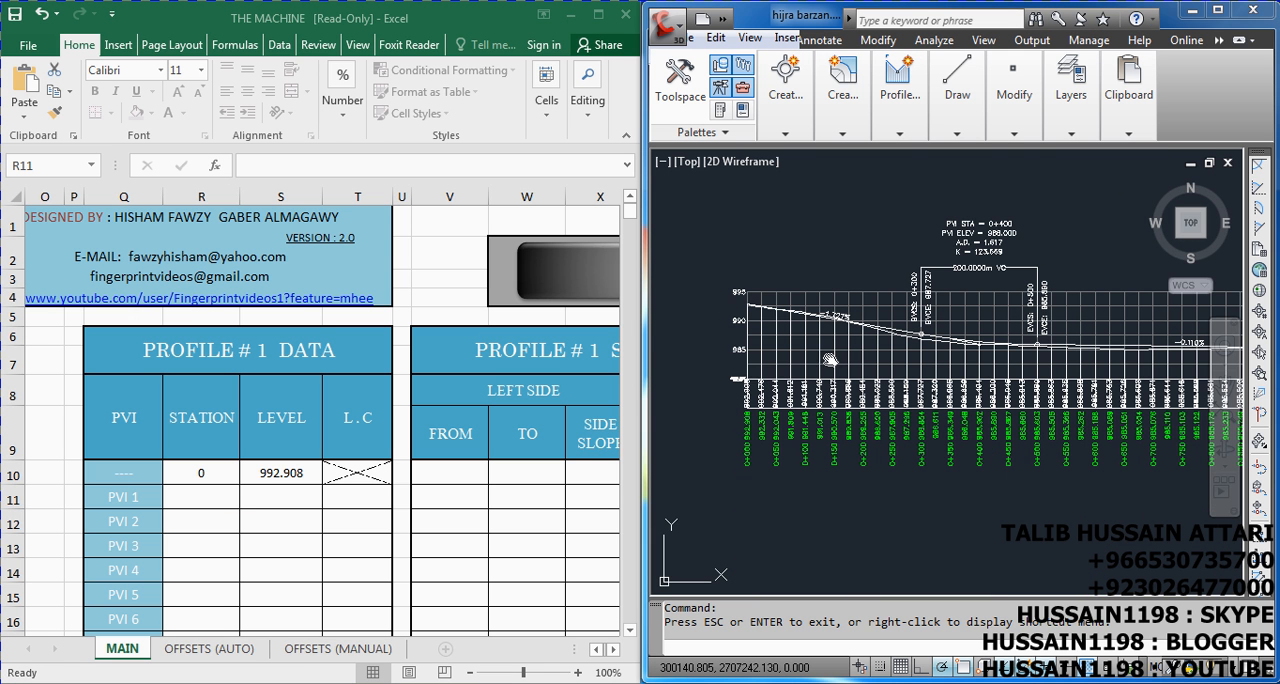
Enter the drawing's first vertical curve as PVI 1 with station 400, level 986 and L.C 200
{"action": "scroll", "coordinate": [1035, 230], "scroll_direction": "up", "scroll_amount": 4}
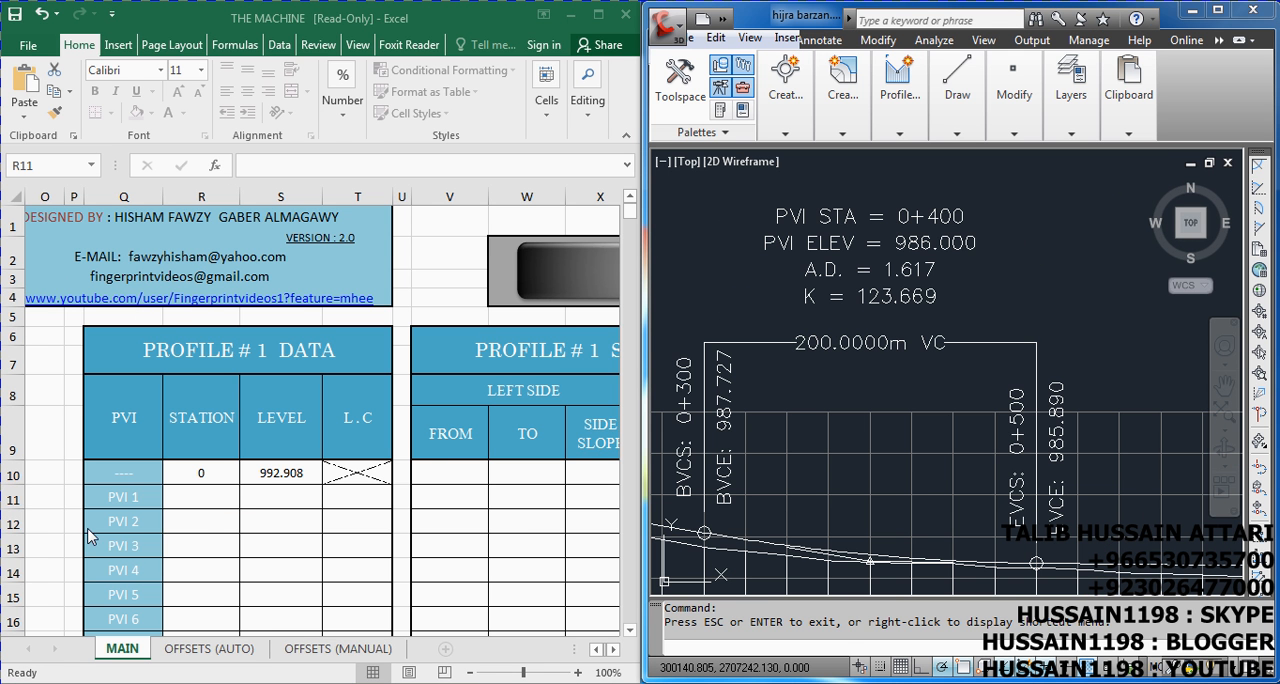
{"action": "left_click", "coordinate": [218, 499]}
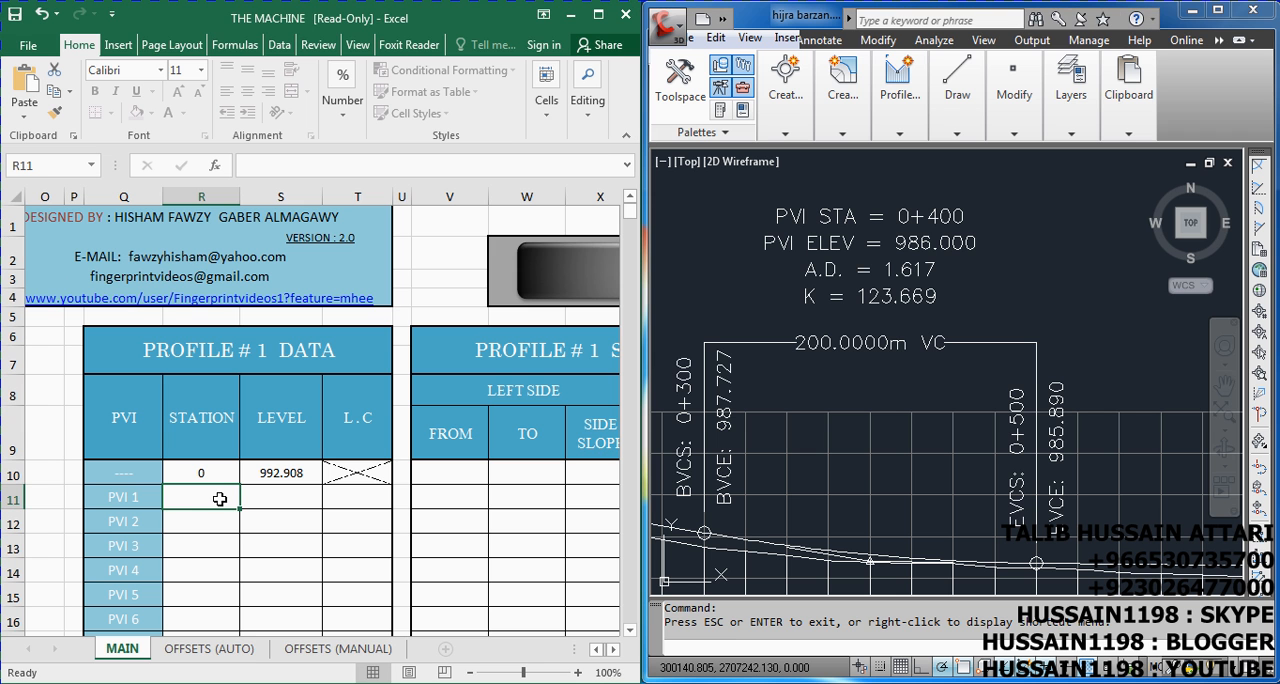
{"action": "type", "text": "400"}
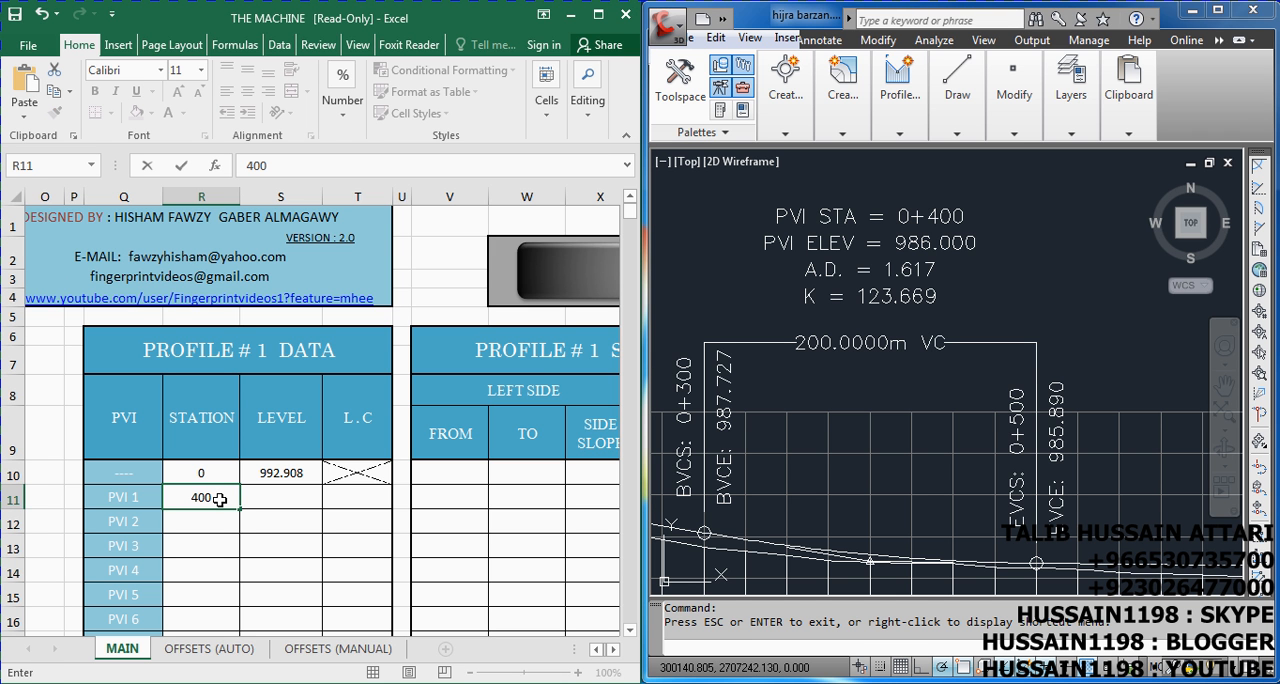
{"action": "left_click", "coordinate": [219, 499]}
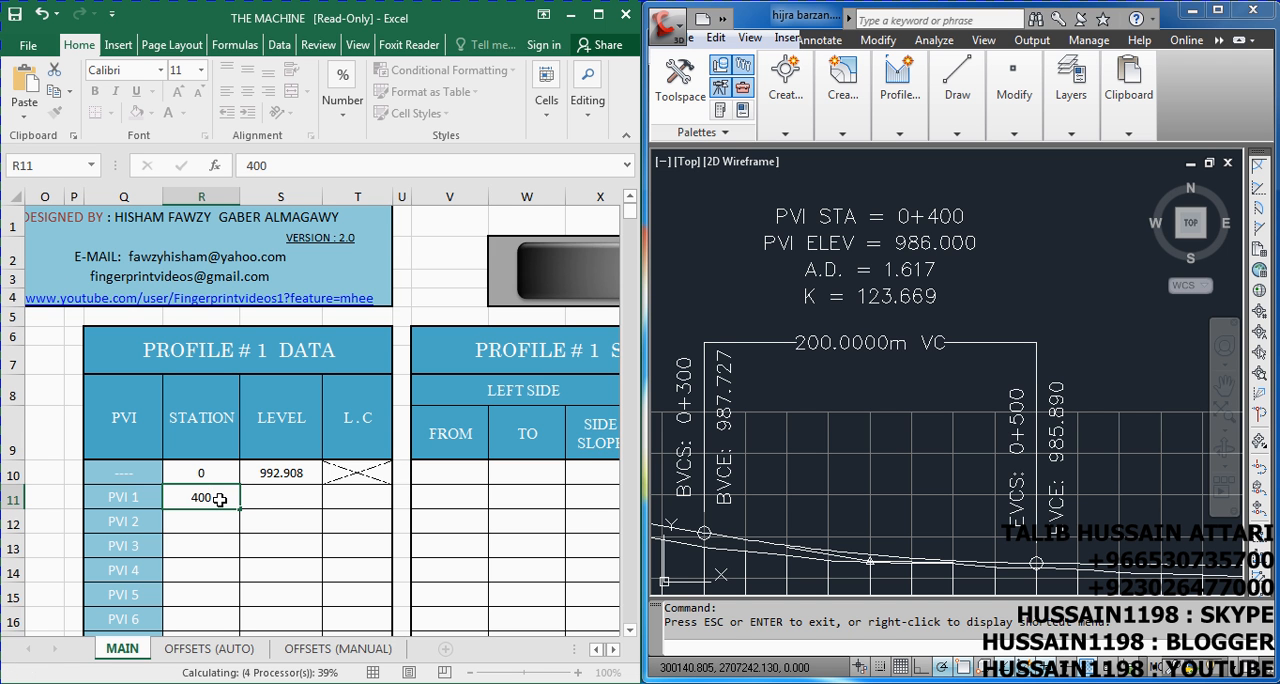
{"action": "key", "text": "Tab"}
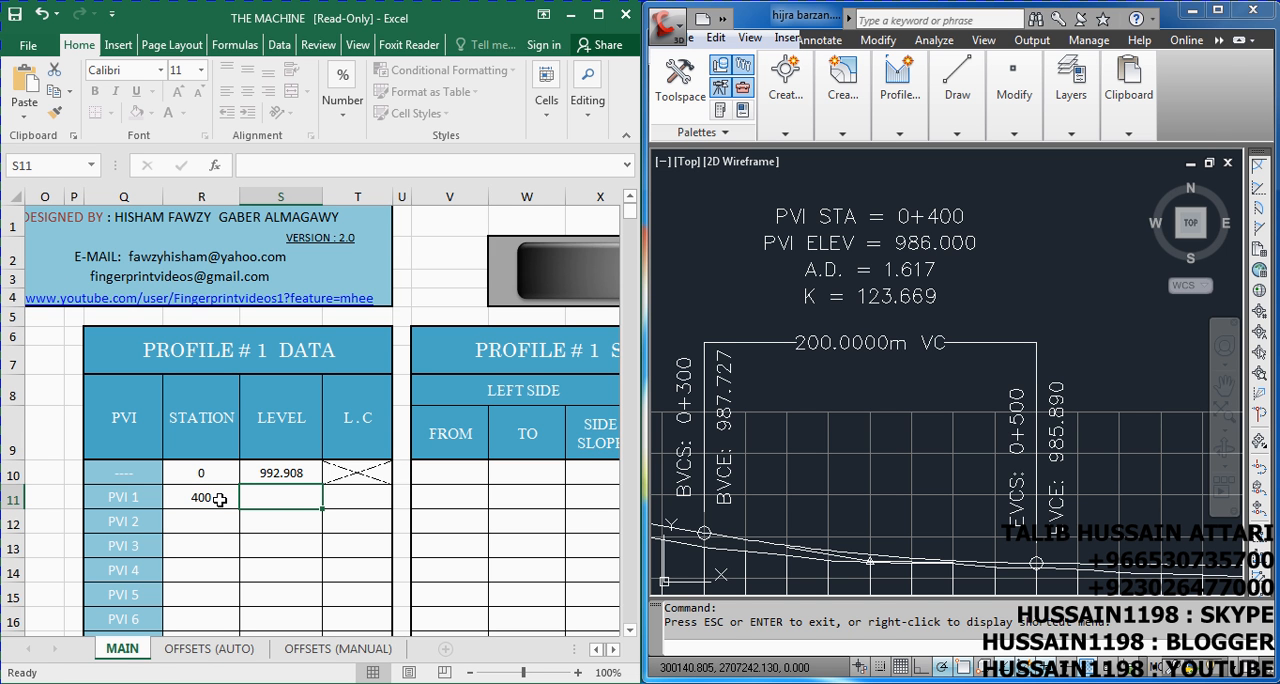
{"action": "type", "text": "986"}
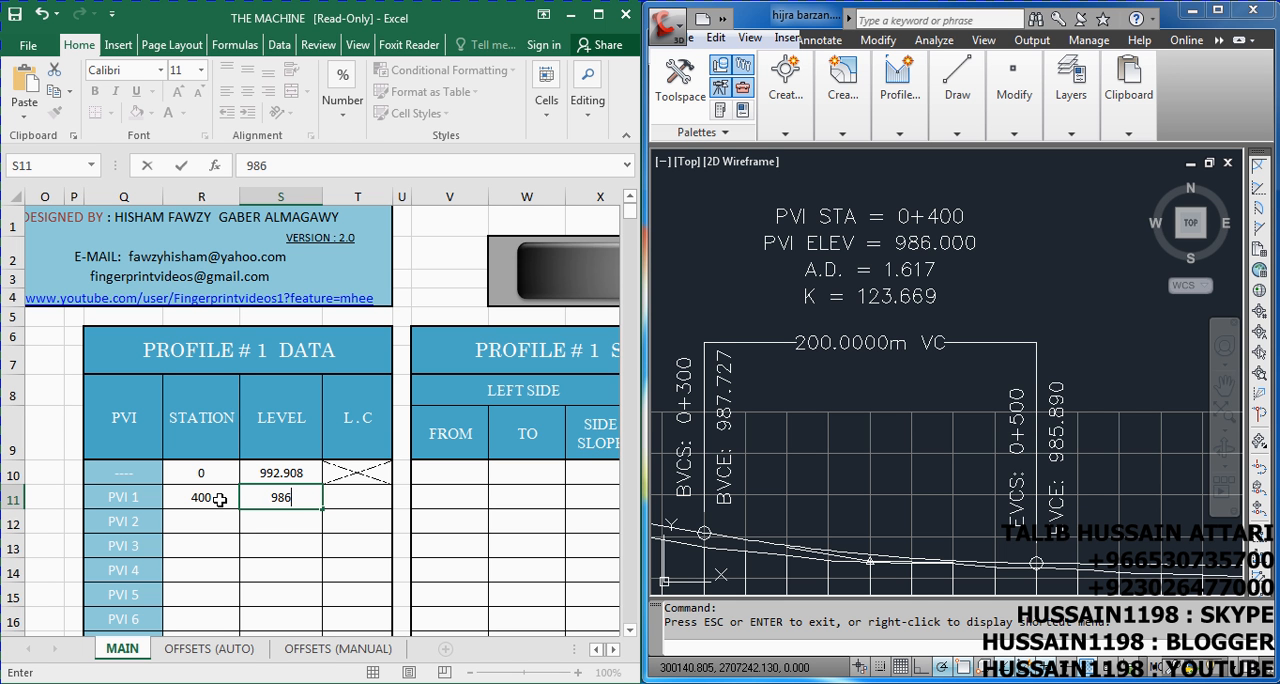
{"action": "key", "text": "Tab"}
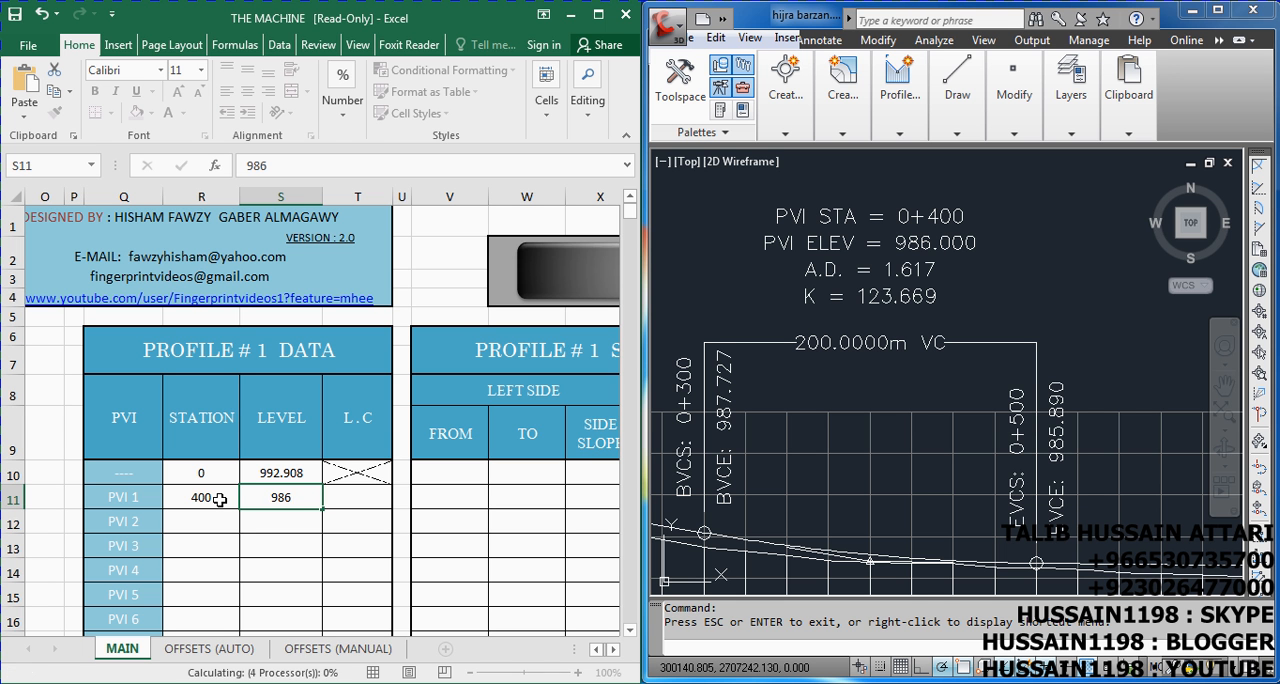
{"action": "type", "text": "200"}
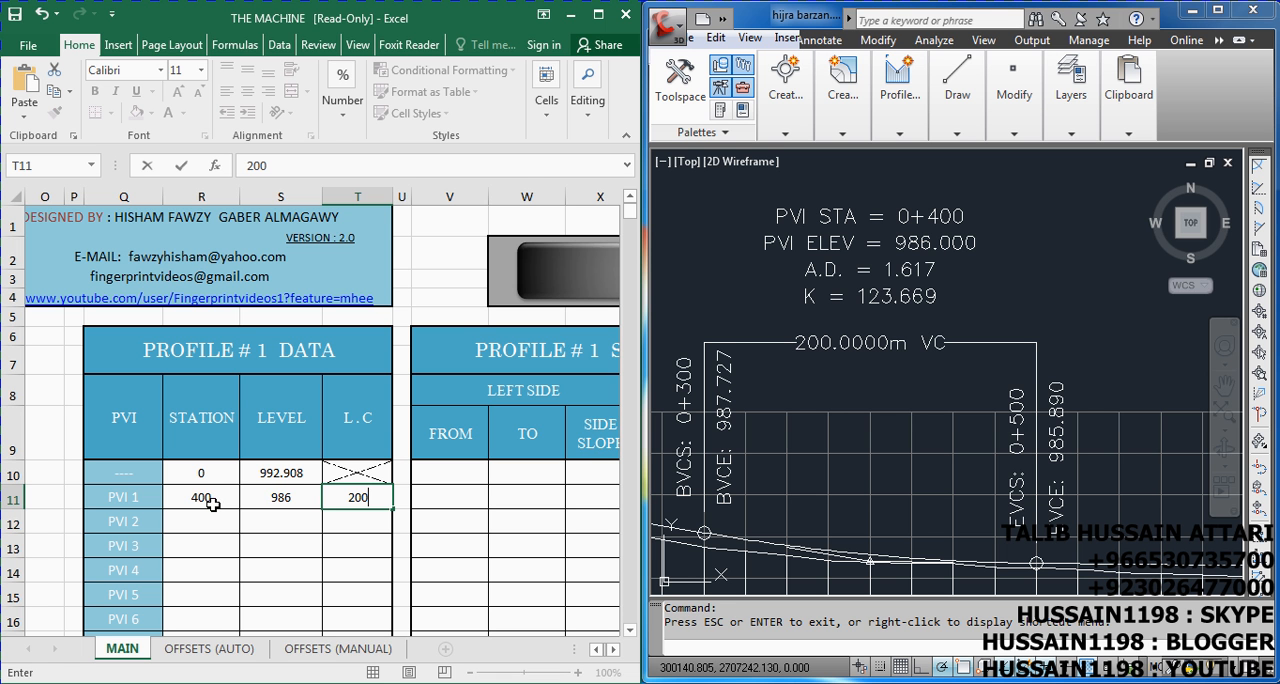
{"action": "key", "text": "Return"}
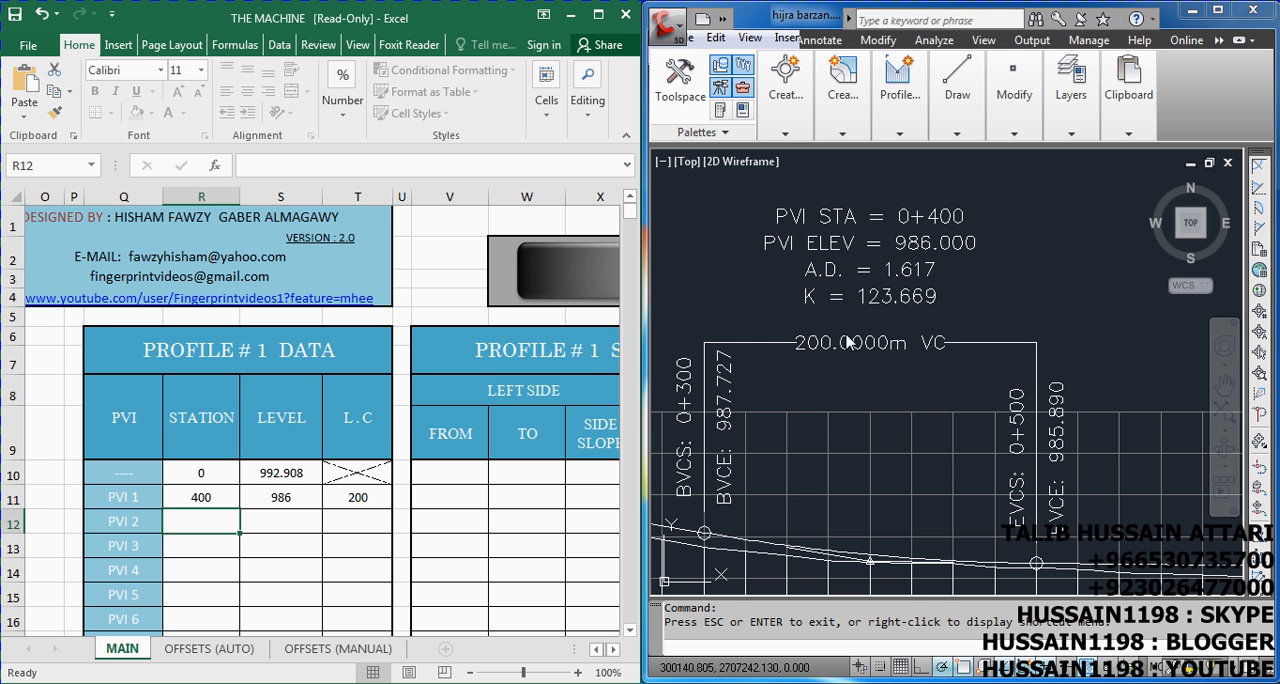
Locate the second vertical curve in the drawing and enter it as PVI 2 with station 1175, level 985.15 and L.C 300
{"action": "scroll", "coordinate": [760, 331], "scroll_direction": "down", "scroll_amount": 3}
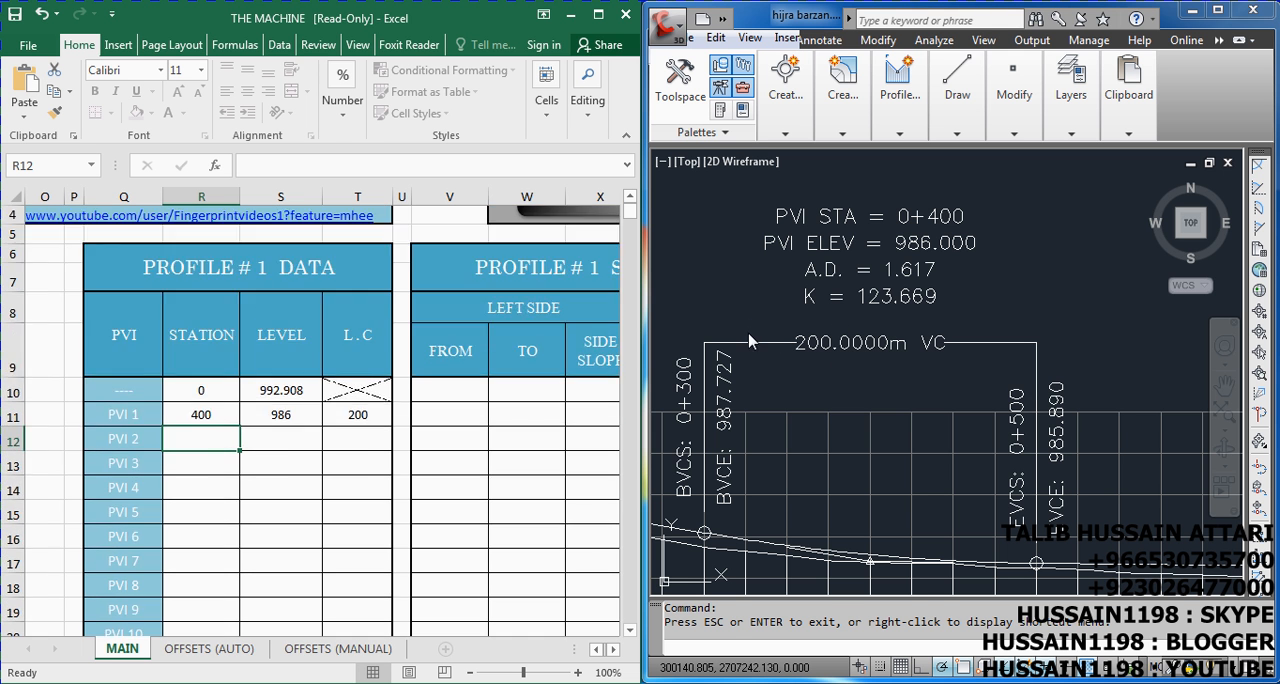
{"action": "scroll", "coordinate": [751, 333], "scroll_direction": "up", "scroll_amount": 3}
{"action": "scroll", "coordinate": [755, 338], "scroll_direction": "down", "scroll_amount": 8}
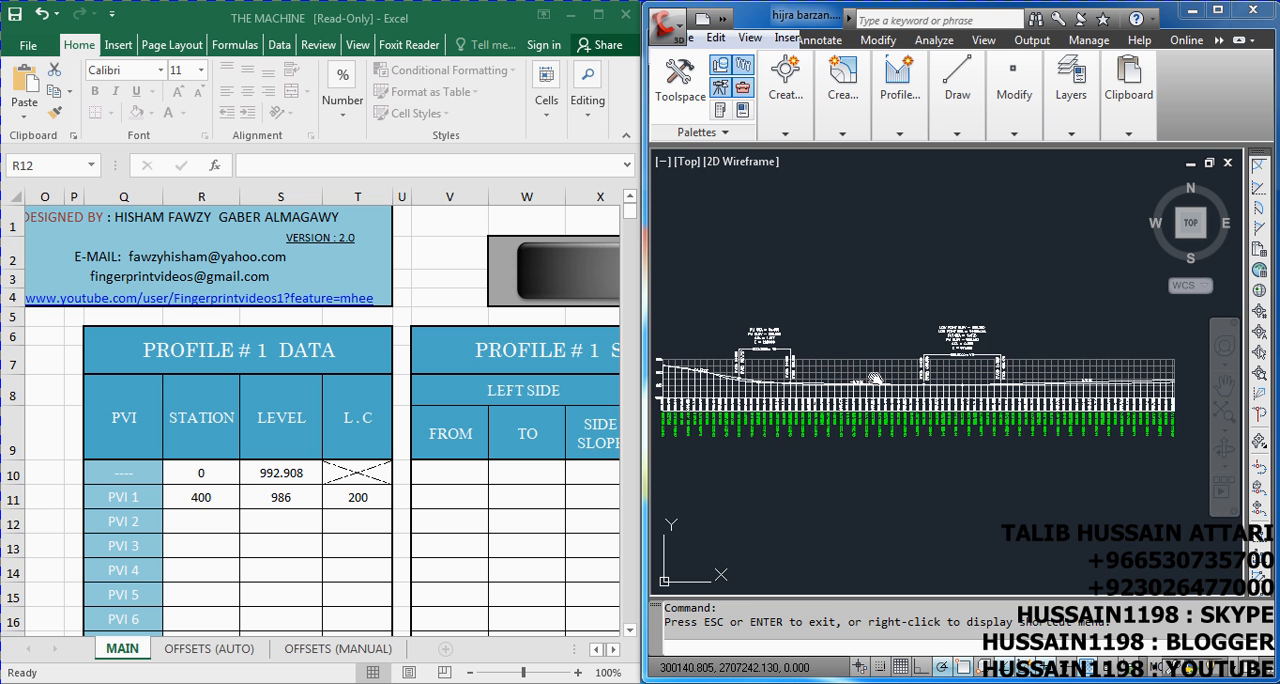
{"action": "scroll", "coordinate": [975, 353], "scroll_direction": "up", "scroll_amount": 8}
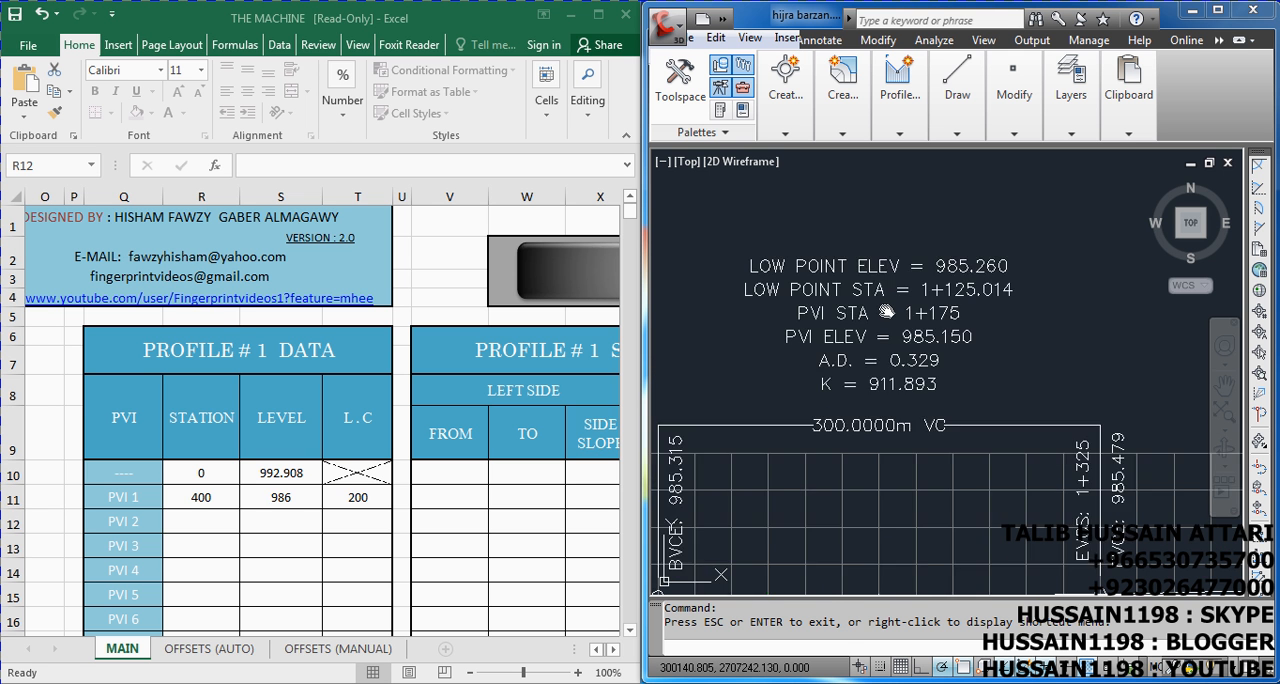
{"action": "scroll", "coordinate": [901, 320], "scroll_direction": "down", "scroll_amount": 2}
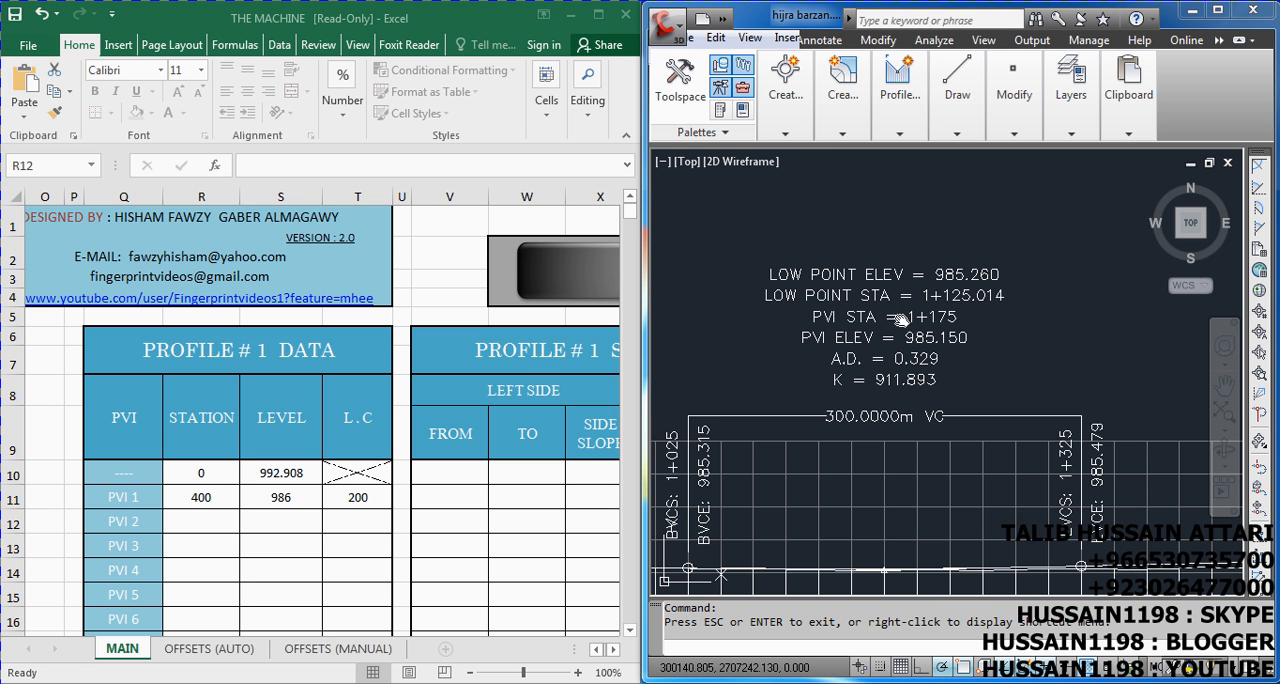
{"action": "left_click_drag", "start_coordinate": [881, 400], "coordinate": [883, 308]}
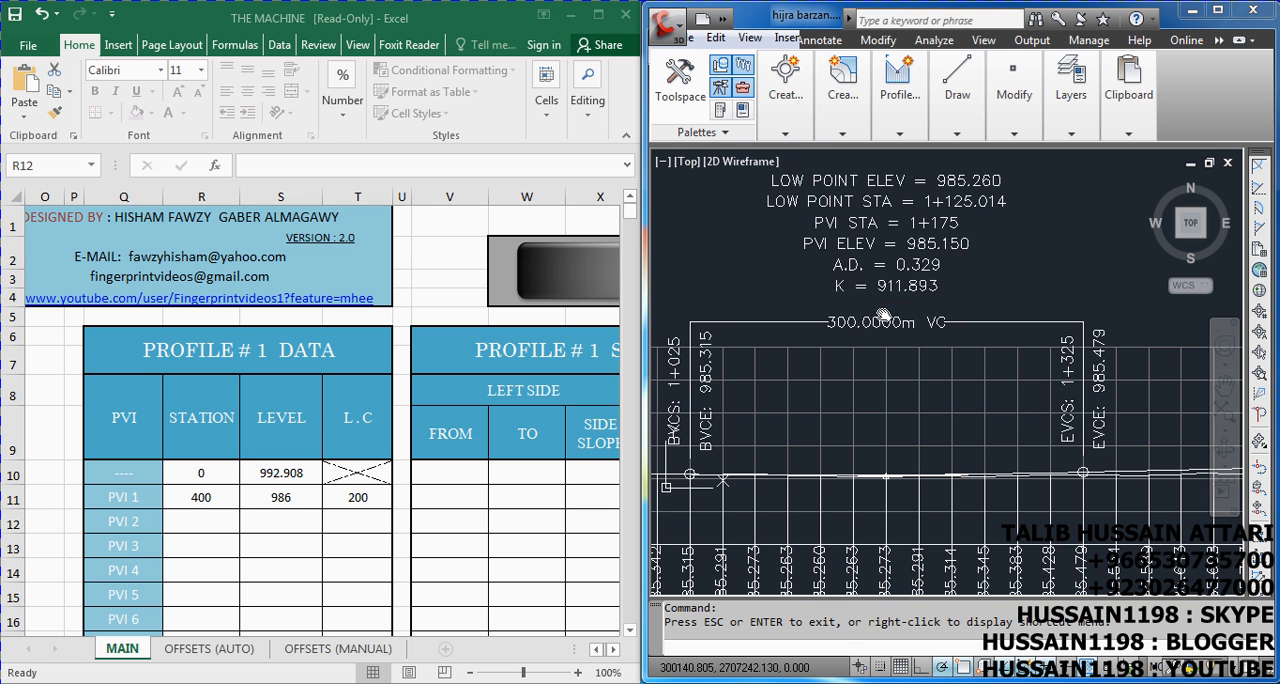
{"action": "left_click", "coordinate": [208, 522]}
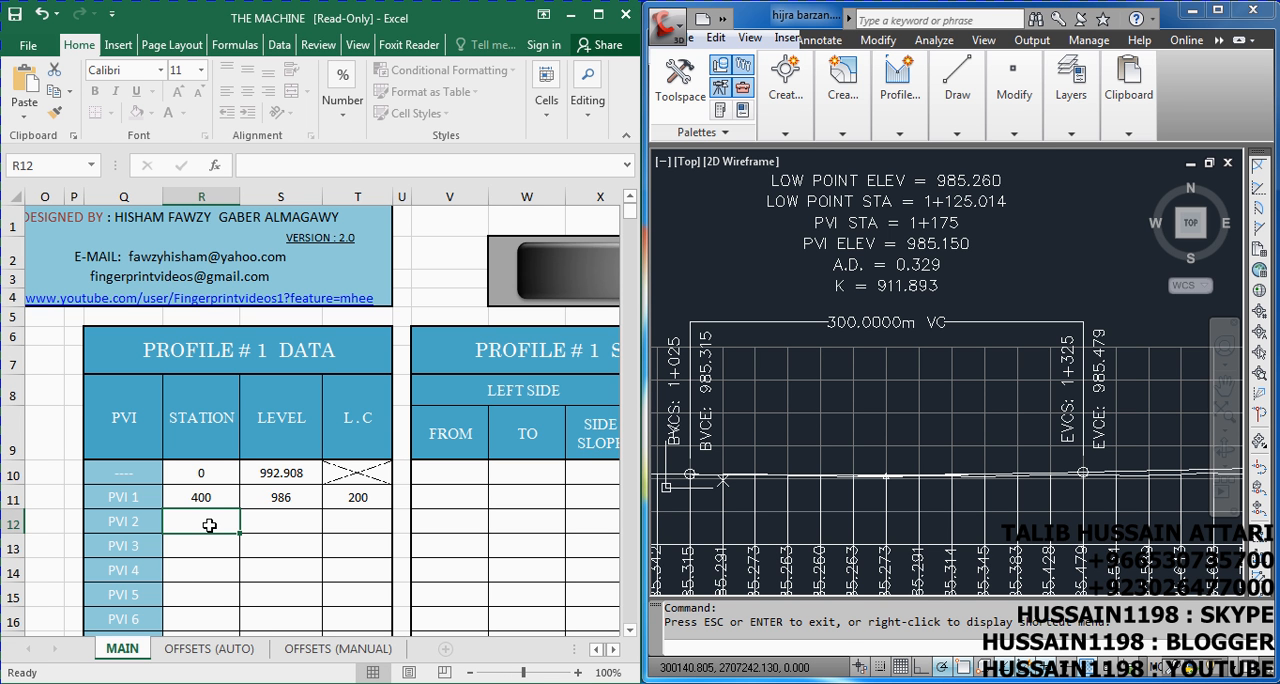
{"action": "type", "text": "1175"}
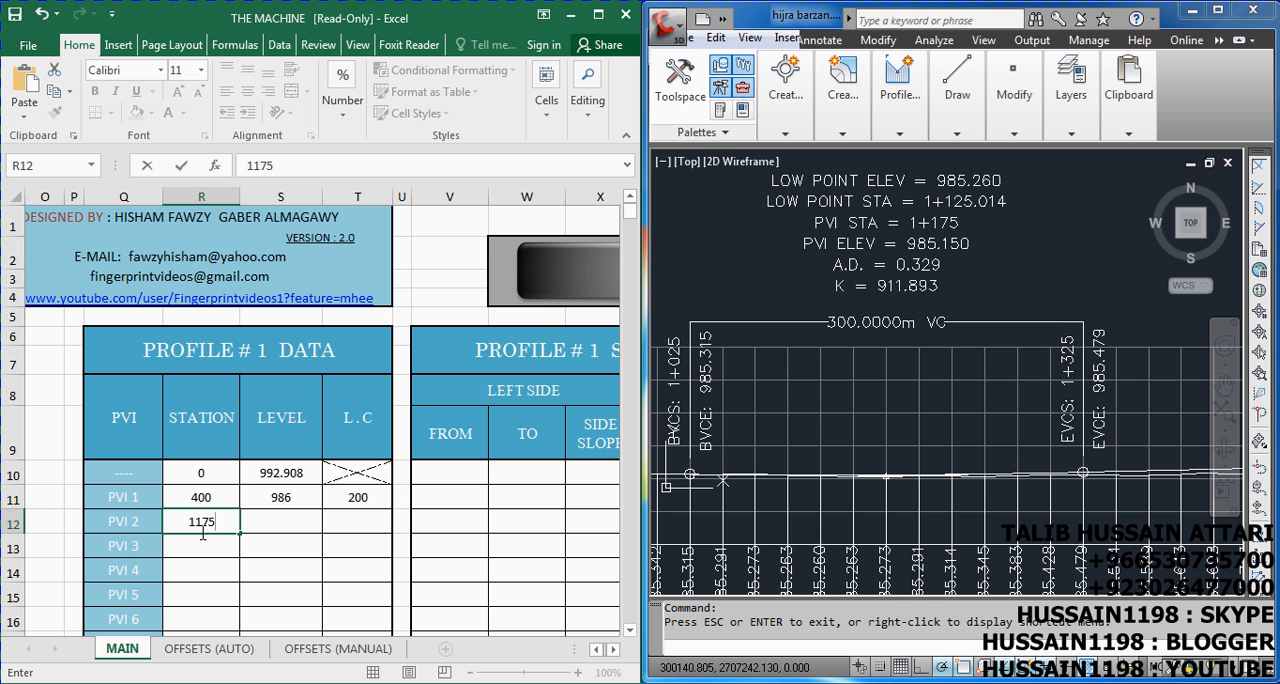
{"action": "key", "text": "Tab"}
{"action": "type", "text": "9"}
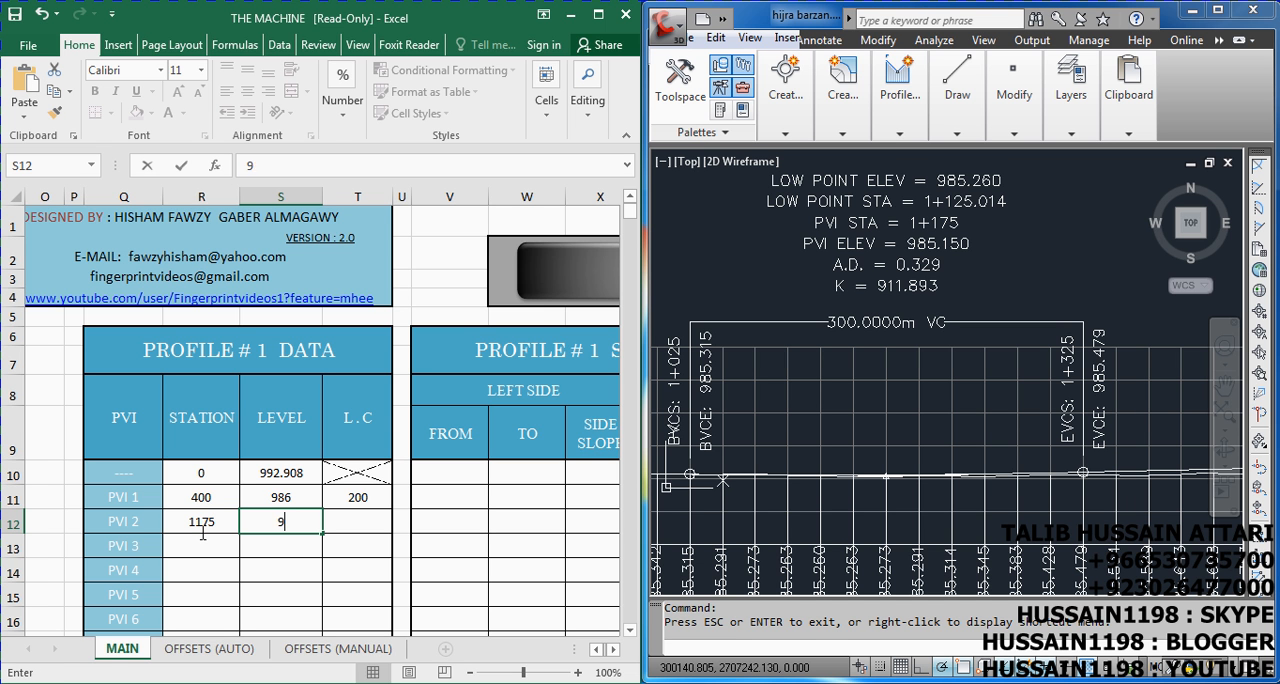
{"action": "type", "text": "85."}
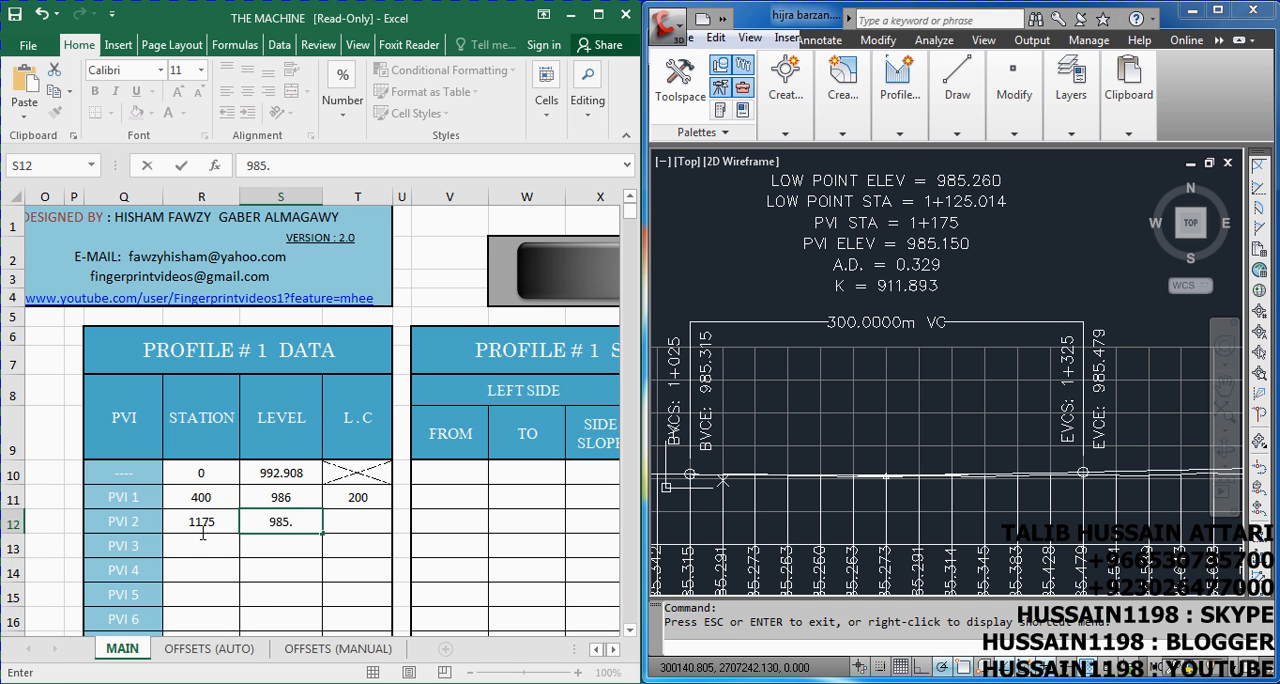
{"action": "type", "text": "15"}
{"action": "key", "text": "Tab"}
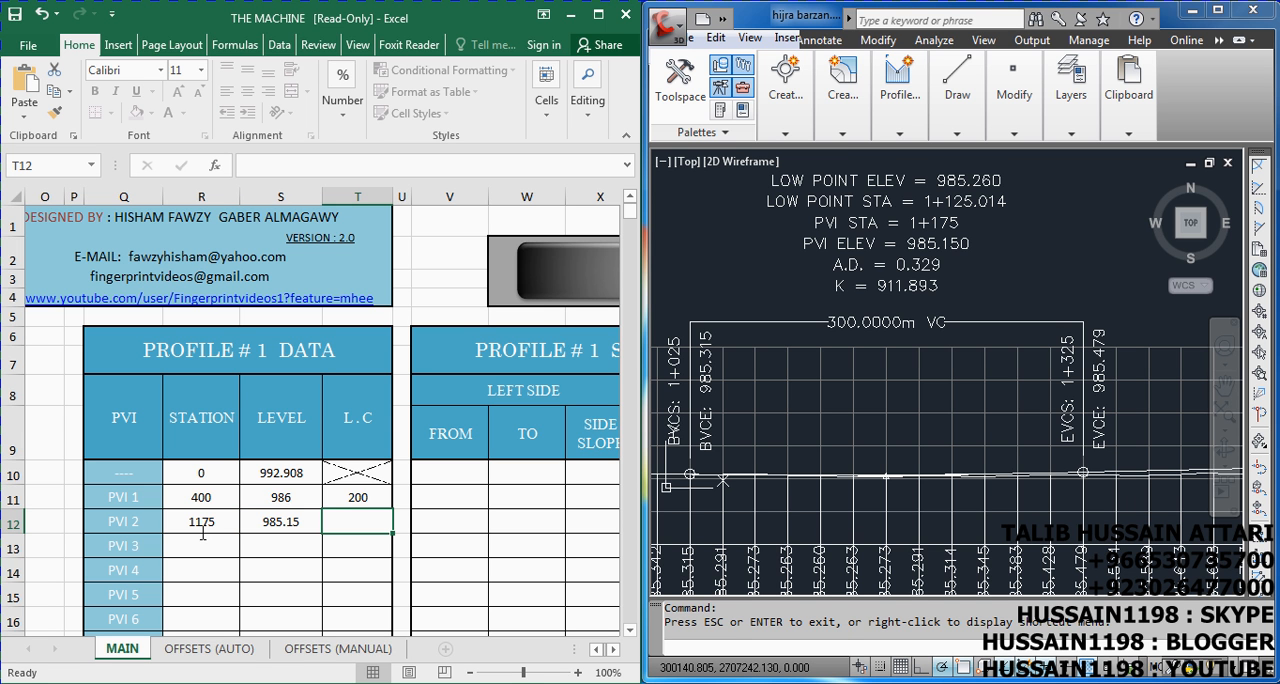
{"action": "type", "text": "300"}
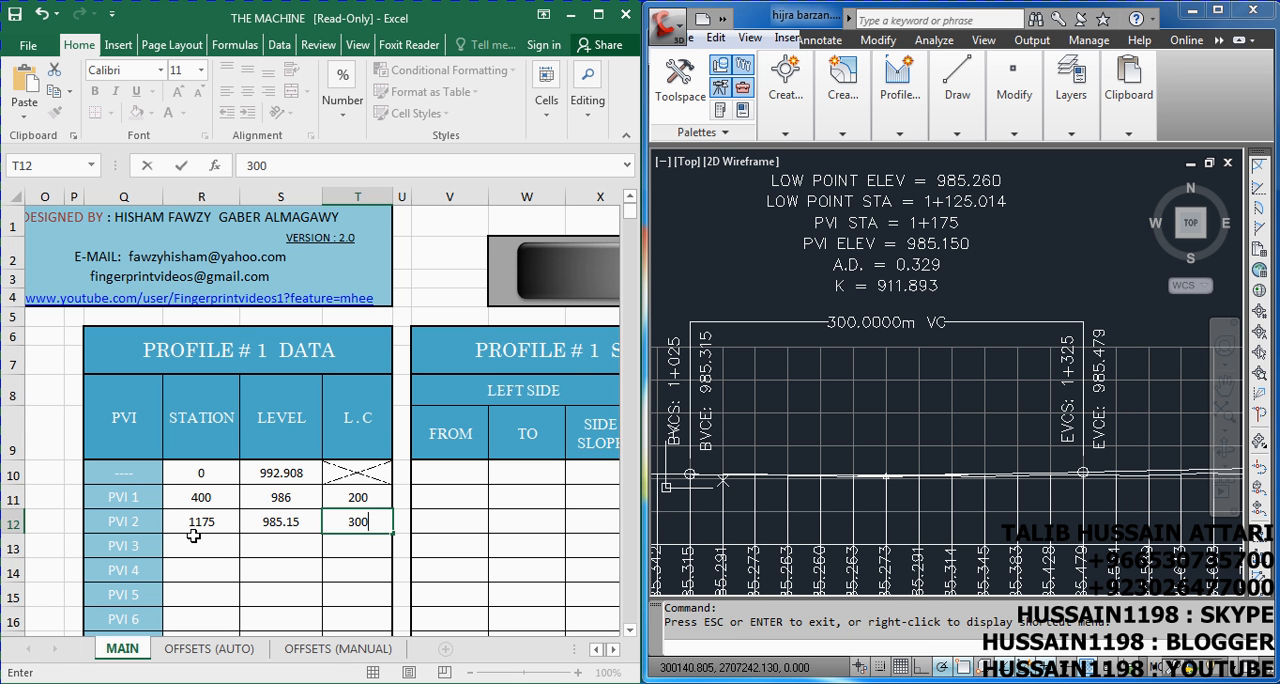
{"action": "key", "text": "Return"}
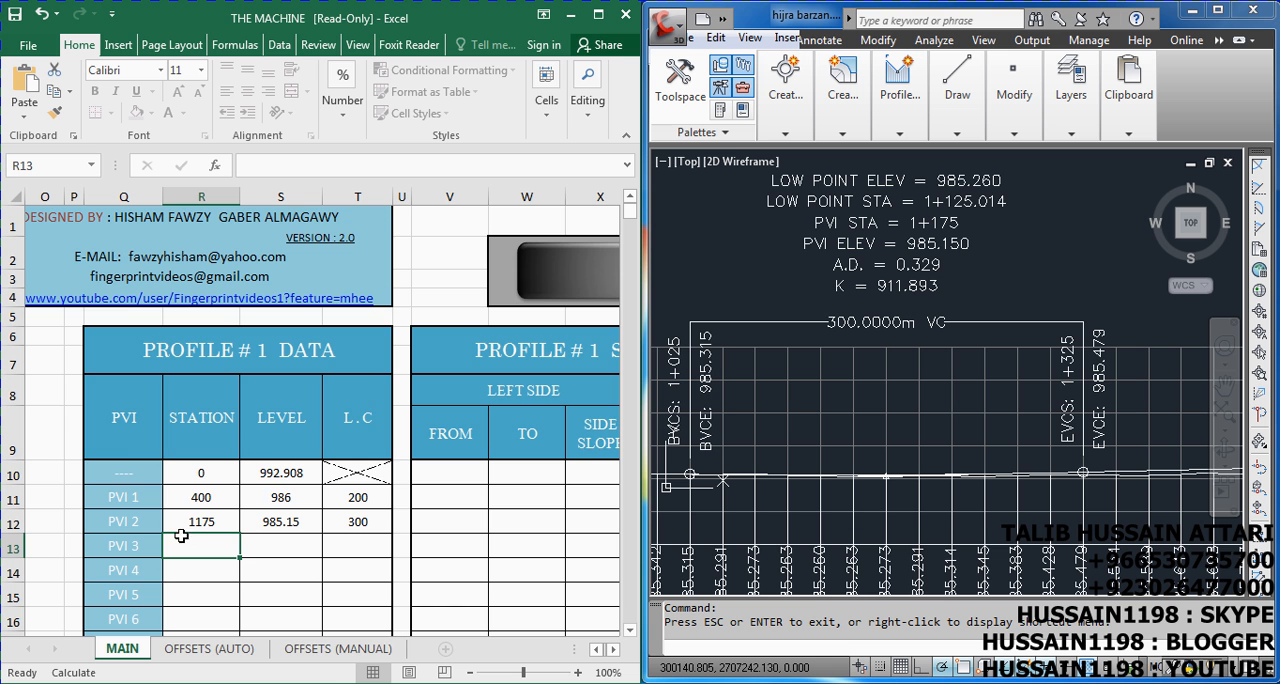
Locate the profile's end in the drawing and enter it as PVI 3 with station 2000 and level 986.959
{"action": "scroll", "coordinate": [848, 360], "scroll_direction": "down", "scroll_amount": 1}
{"action": "left_click", "coordinate": [830, 369]}
{"action": "scroll", "coordinate": [773, 384], "scroll_direction": "down", "scroll_amount": 8}
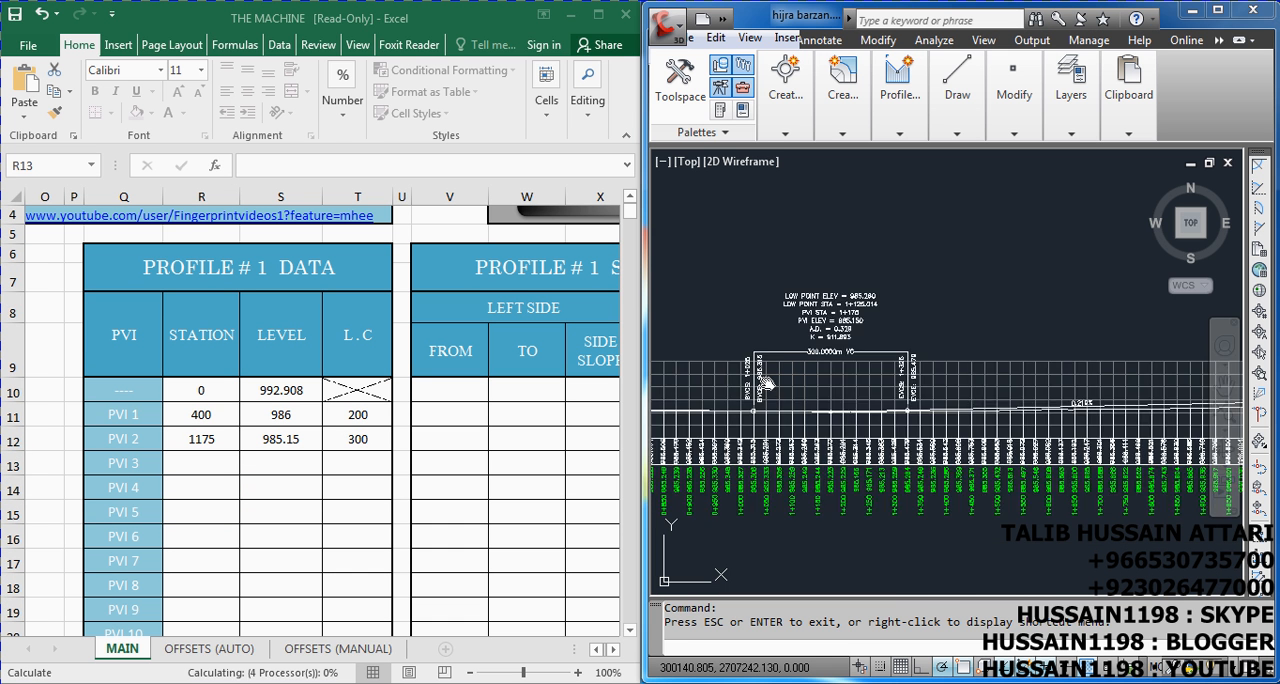
{"action": "scroll", "coordinate": [966, 412], "scroll_direction": "up", "scroll_amount": 2}
{"action": "scroll", "coordinate": [966, 412], "scroll_direction": "up", "scroll_amount": 3}
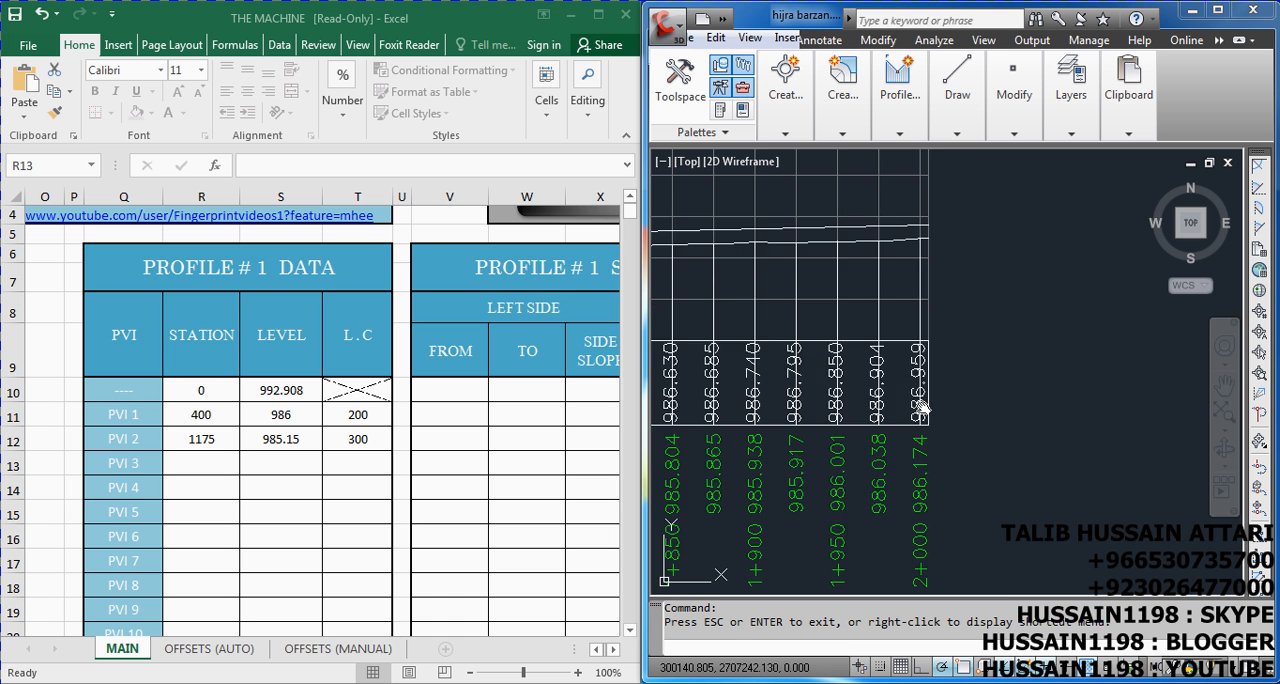
{"action": "scroll", "coordinate": [934, 466], "scroll_direction": "up", "scroll_amount": 1}
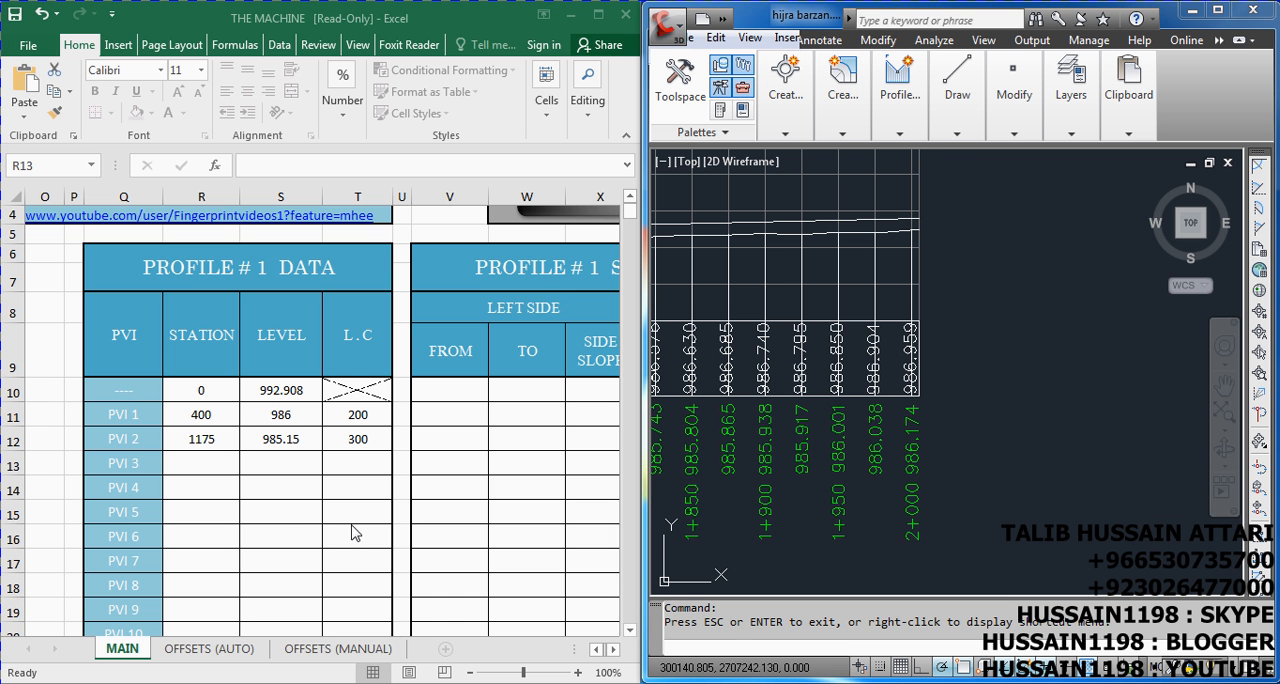
{"action": "left_click", "coordinate": [234, 462]}
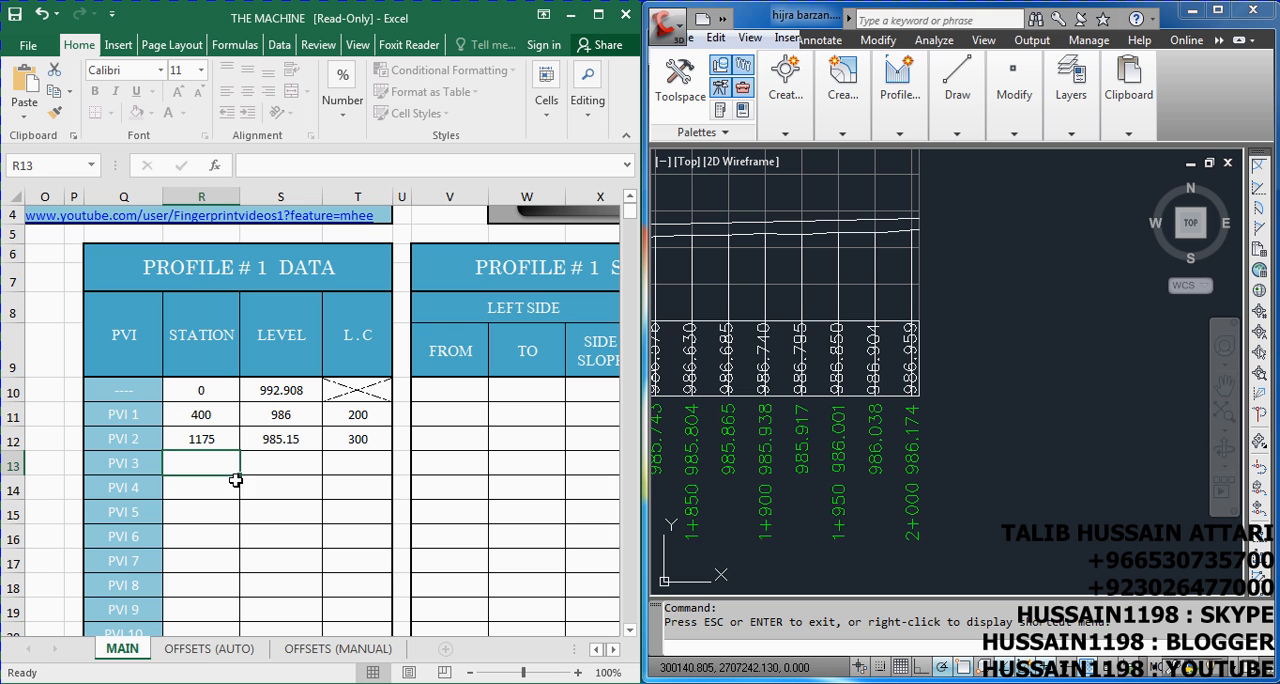
{"action": "type", "text": "2000"}
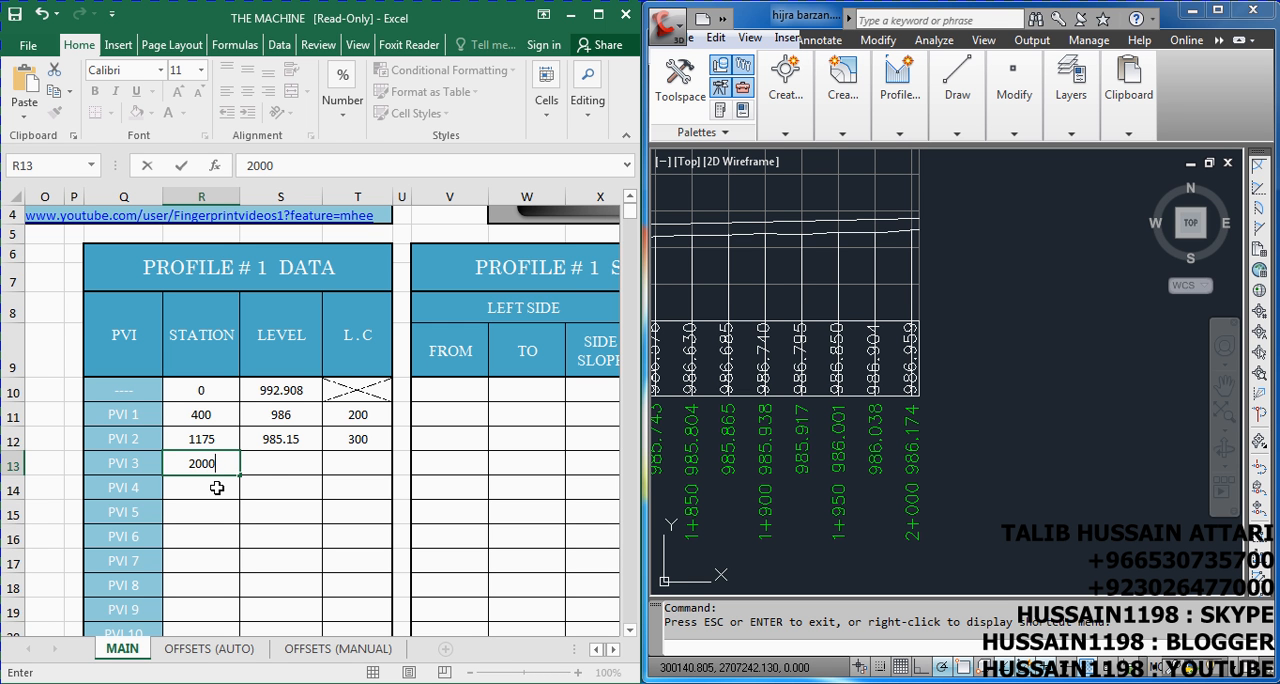
{"action": "key", "text": "Tab"}
{"action": "type", "text": "986."}
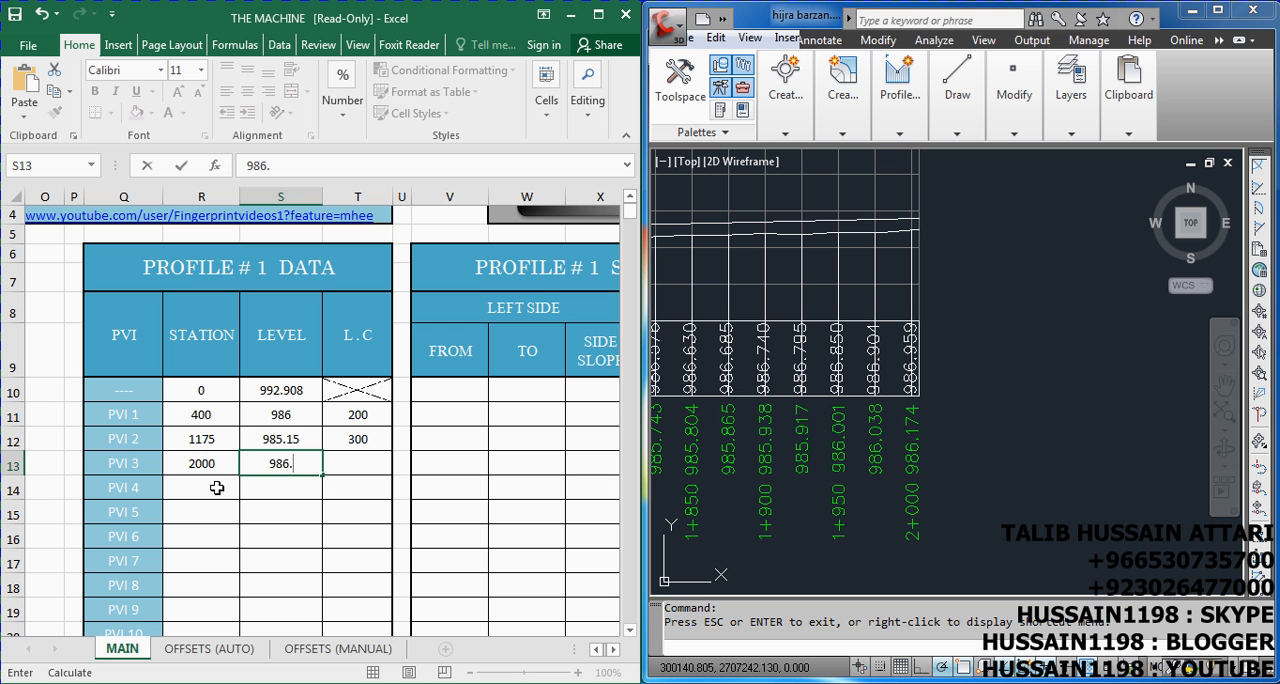
{"action": "type", "text": "959"}
{"action": "key", "text": "Tab"}
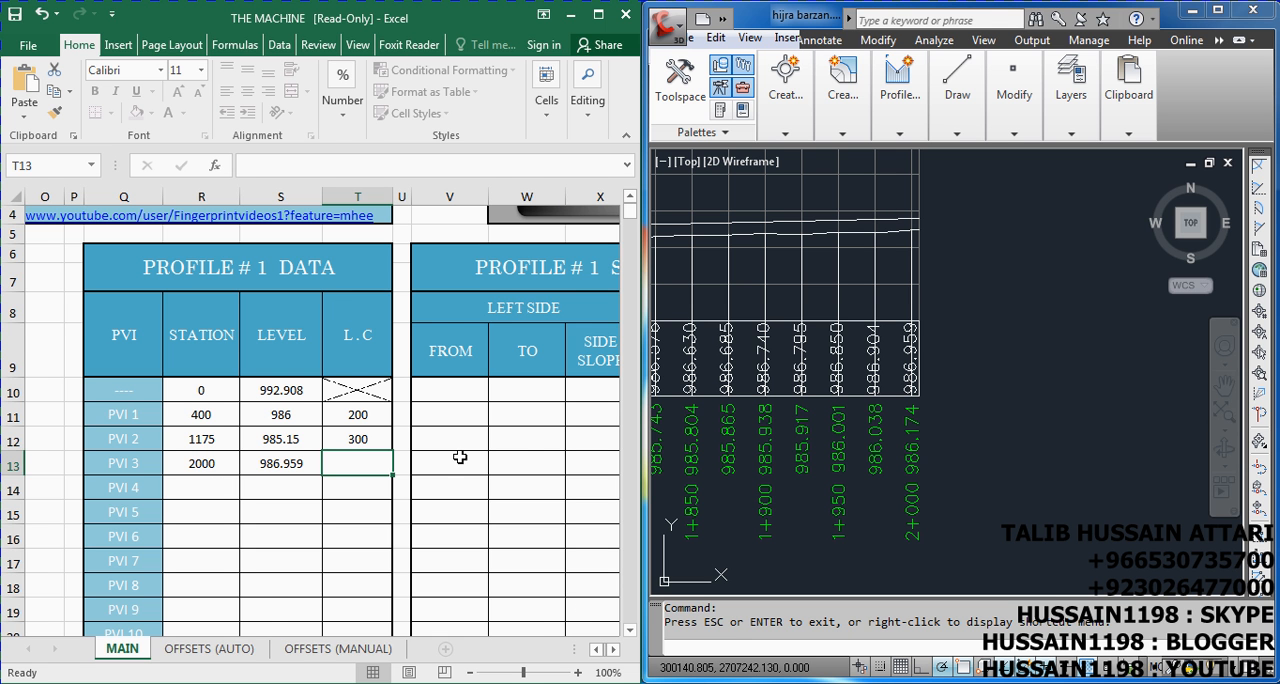
In the first PROFILE # 1 SUPER ELEVATION row, enter the left side from 0 to 500 with side slope -1.5
{"action": "left_click", "coordinate": [614, 650]}
{"action": "left_click", "coordinate": [614, 650]}
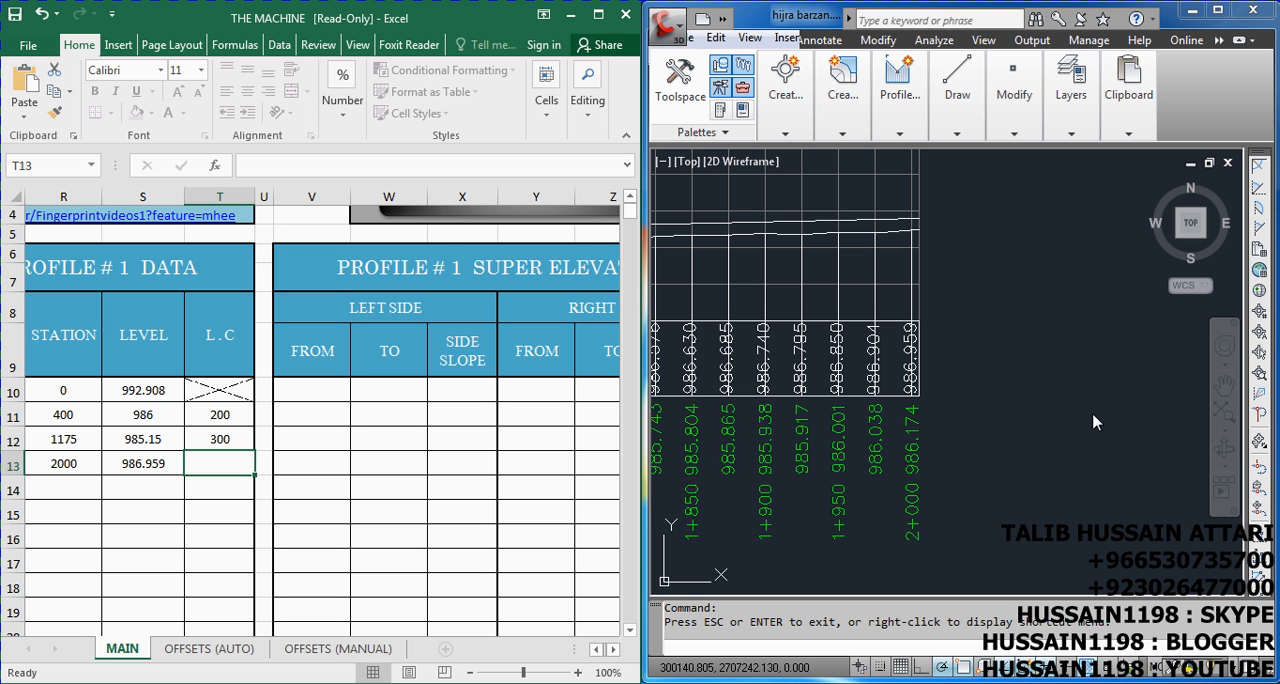
{"action": "scroll", "coordinate": [1074, 380], "scroll_direction": "down", "scroll_amount": 6}
{"action": "scroll", "coordinate": [984, 352], "scroll_direction": "up", "scroll_amount": 5}
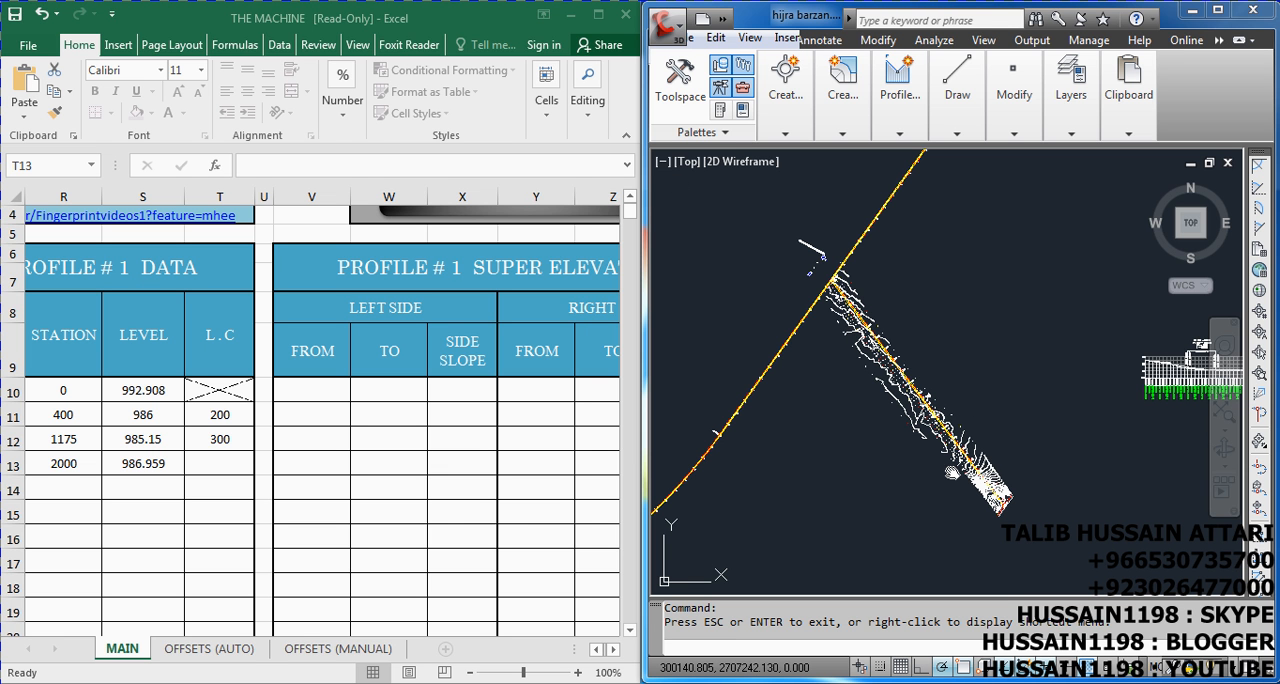
{"action": "left_click", "coordinate": [332, 399]}
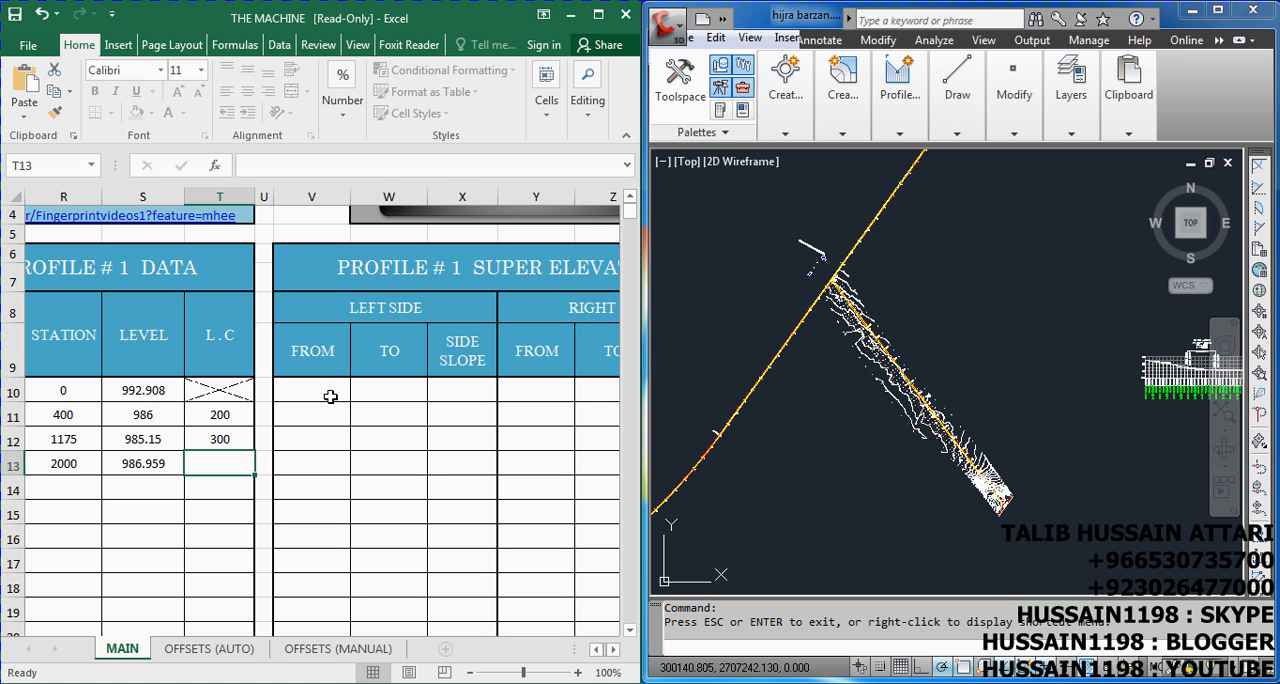
{"action": "left_click", "coordinate": [332, 399]}
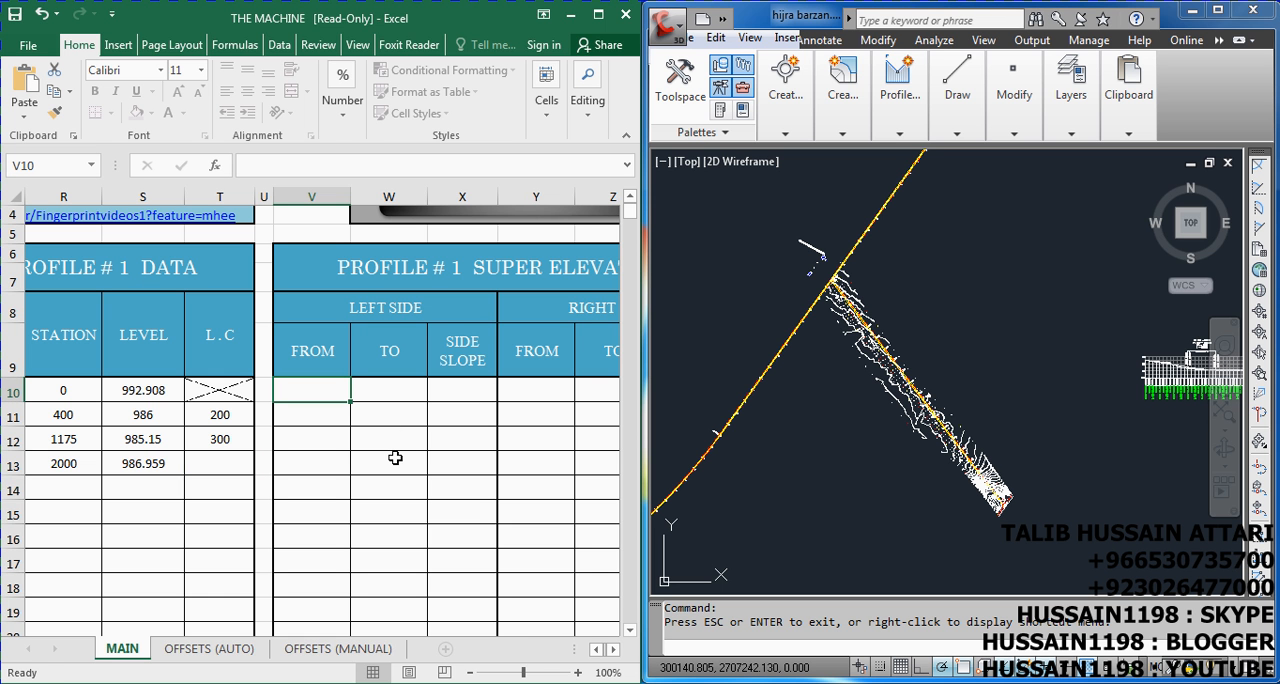
{"action": "type", "text": "0"}
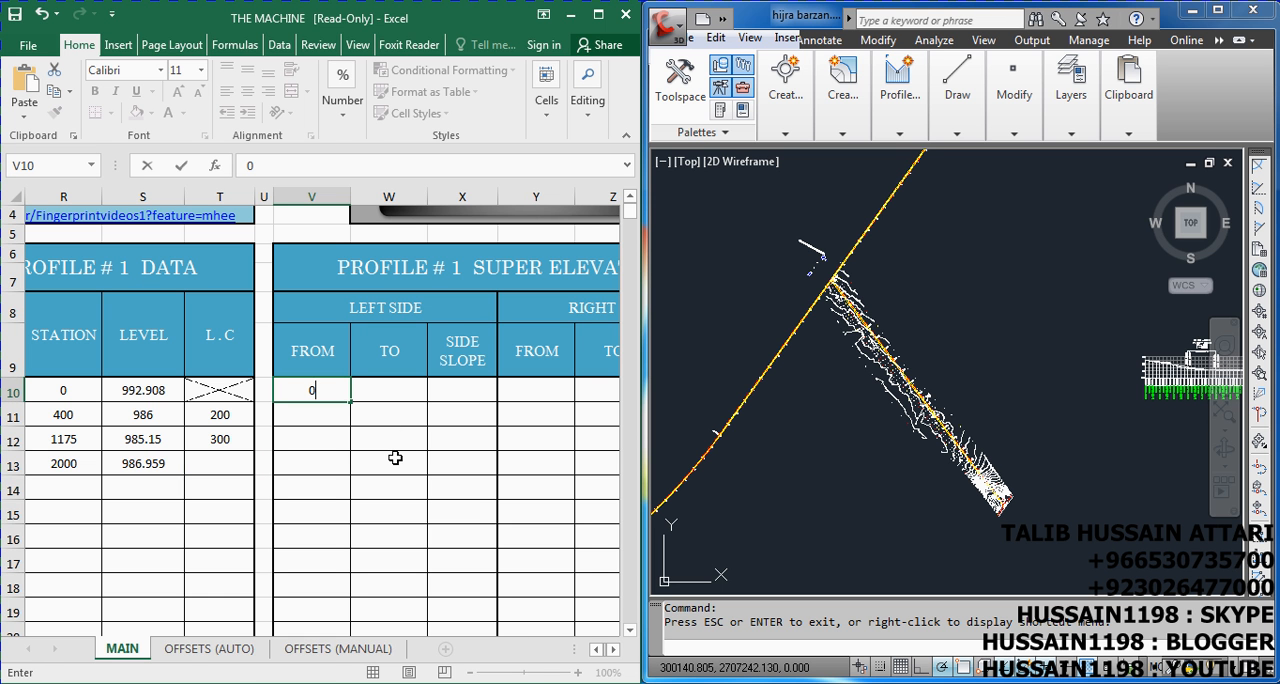
{"action": "key", "text": "Tab"}
{"action": "type", "text": "500"}
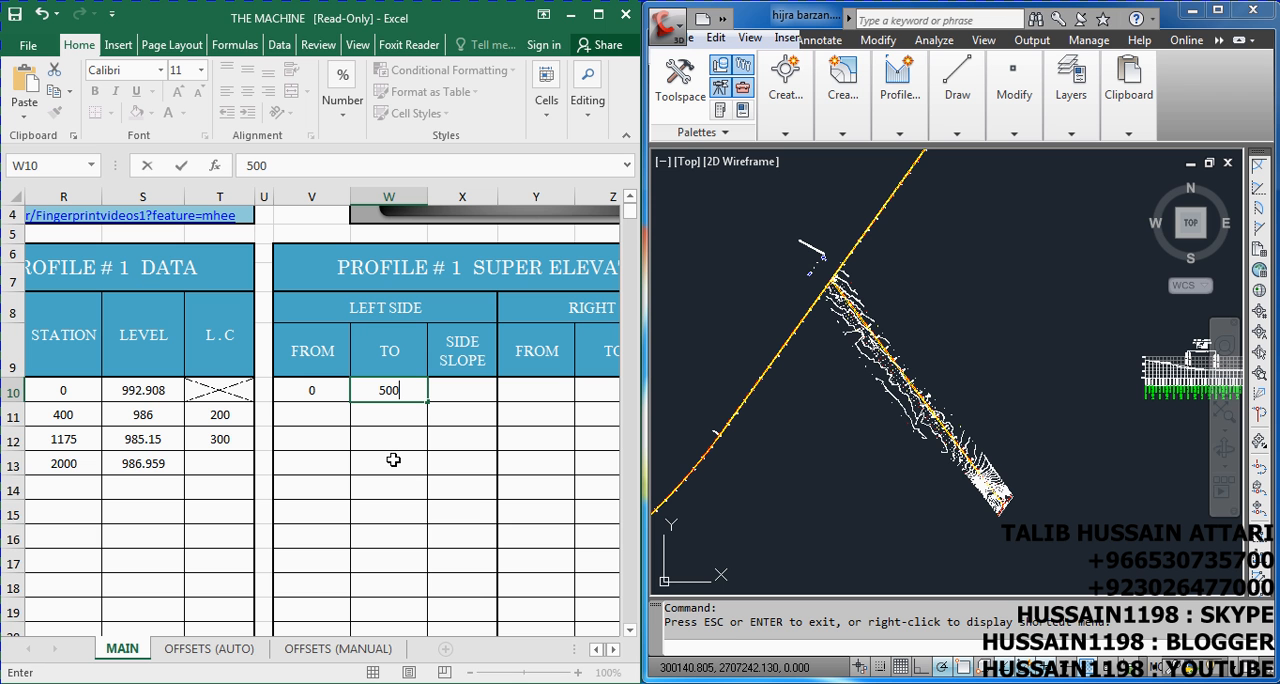
{"action": "key", "text": "Tab"}
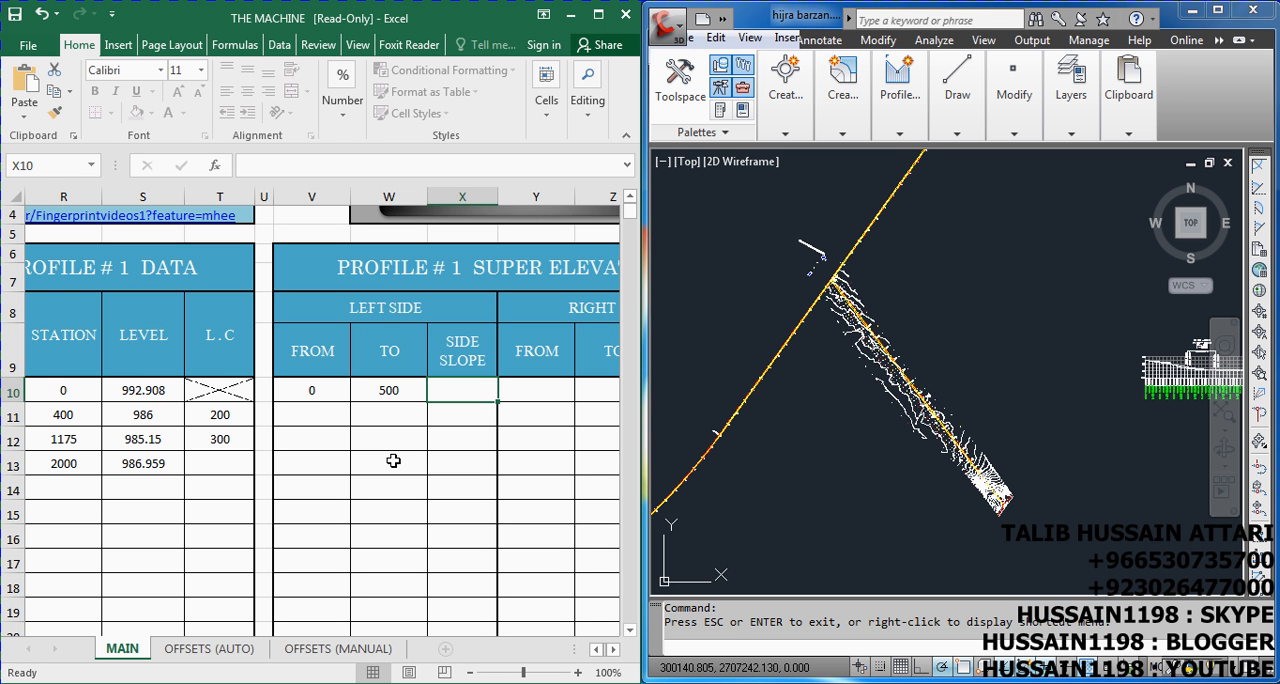
{"action": "type", "text": "-1.5"}
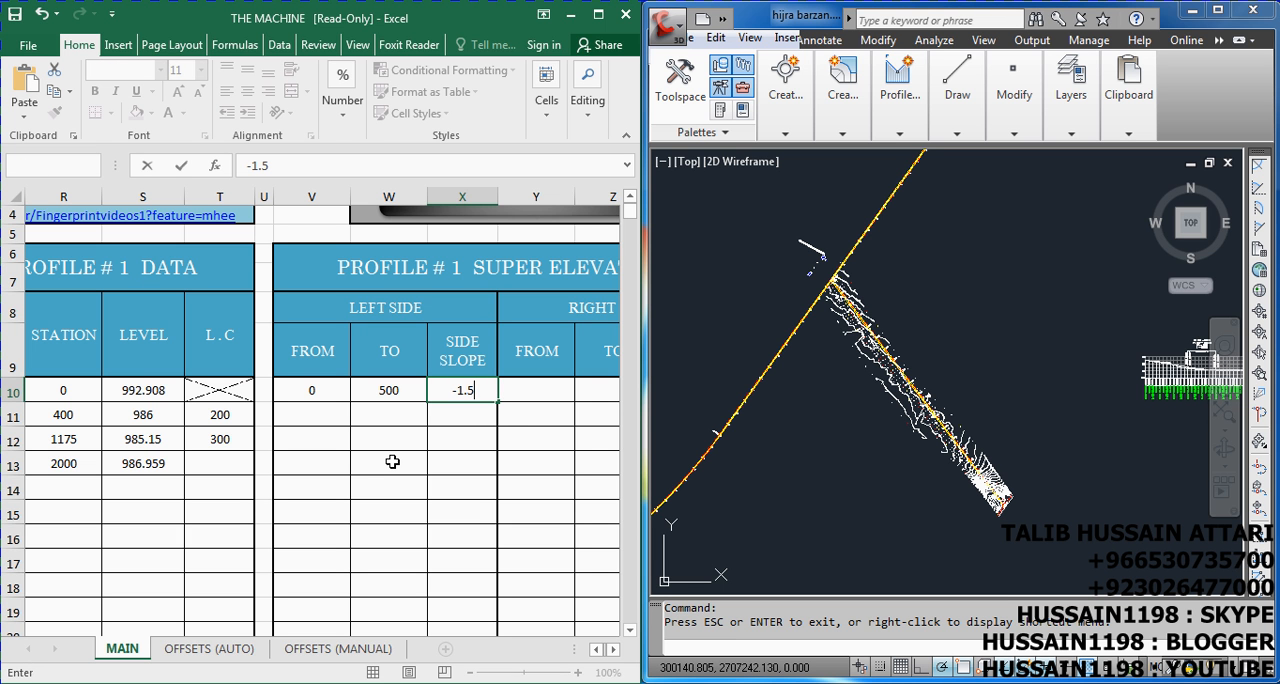
{"action": "key", "text": "Tab"}
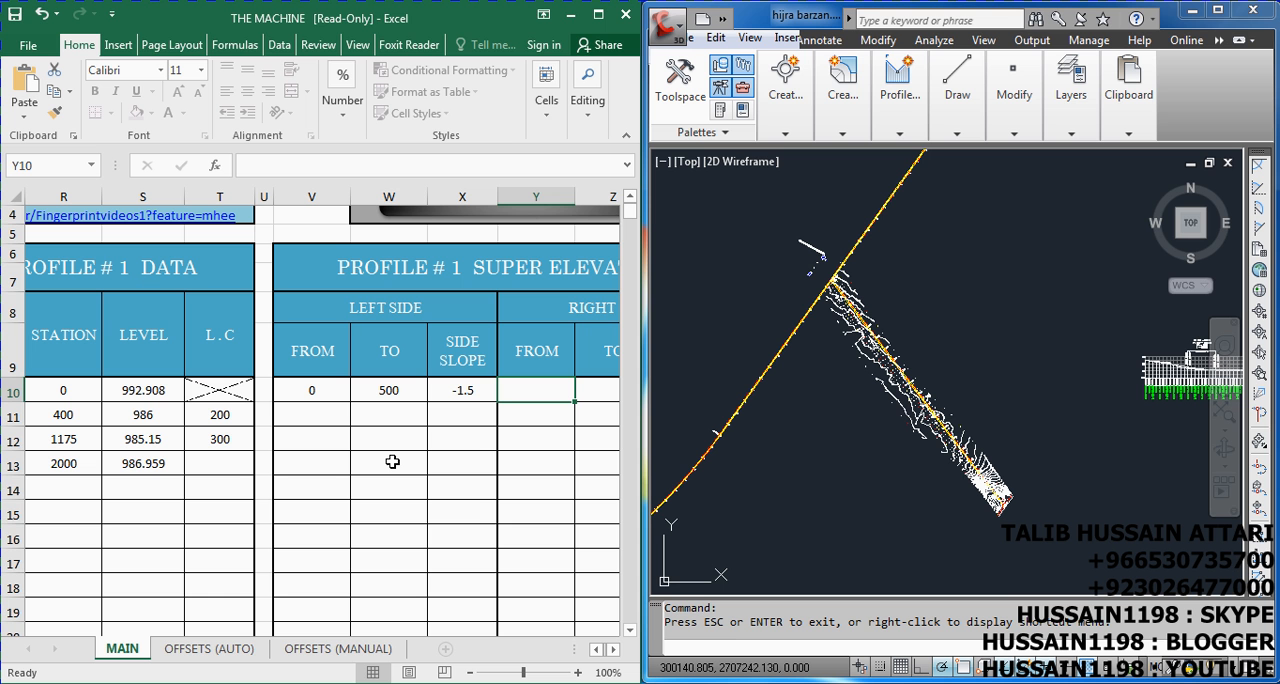
Complete the first super elevation row with the right side from 0 to 500 and side slope -1.5
{"action": "type", "text": "0"}
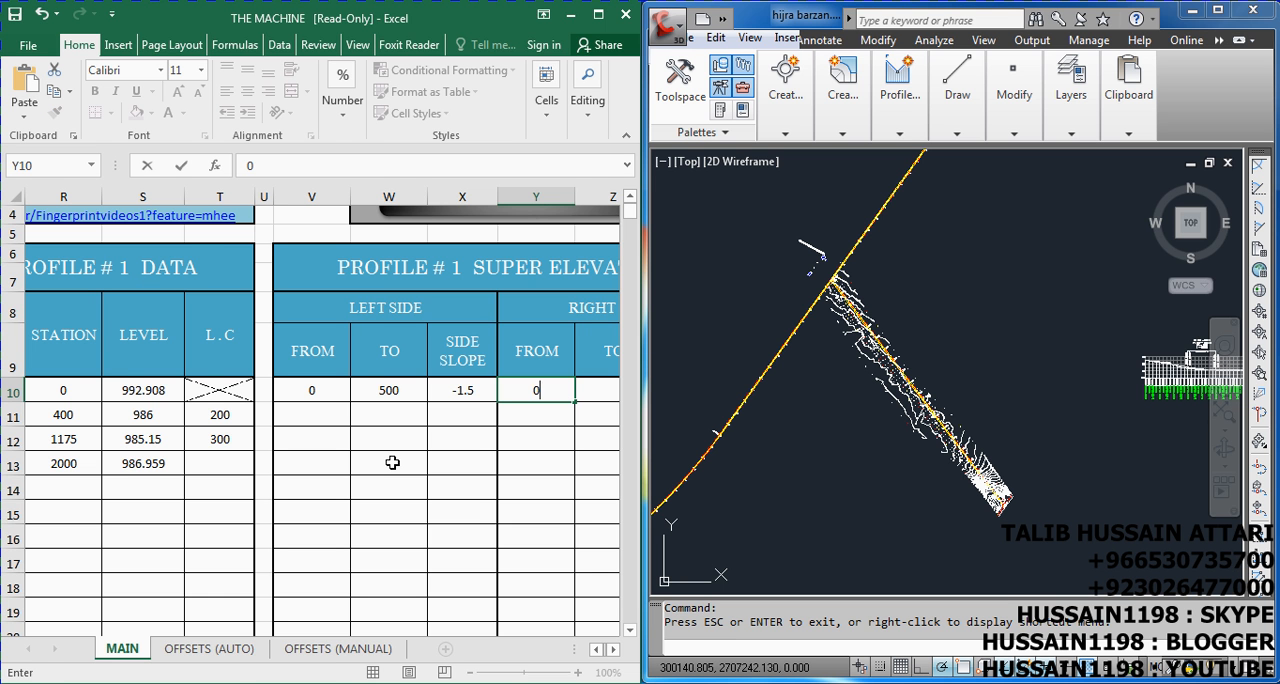
{"action": "key", "text": "Return"}
{"action": "key", "text": "Tab"}
{"action": "type", "text": "500"}
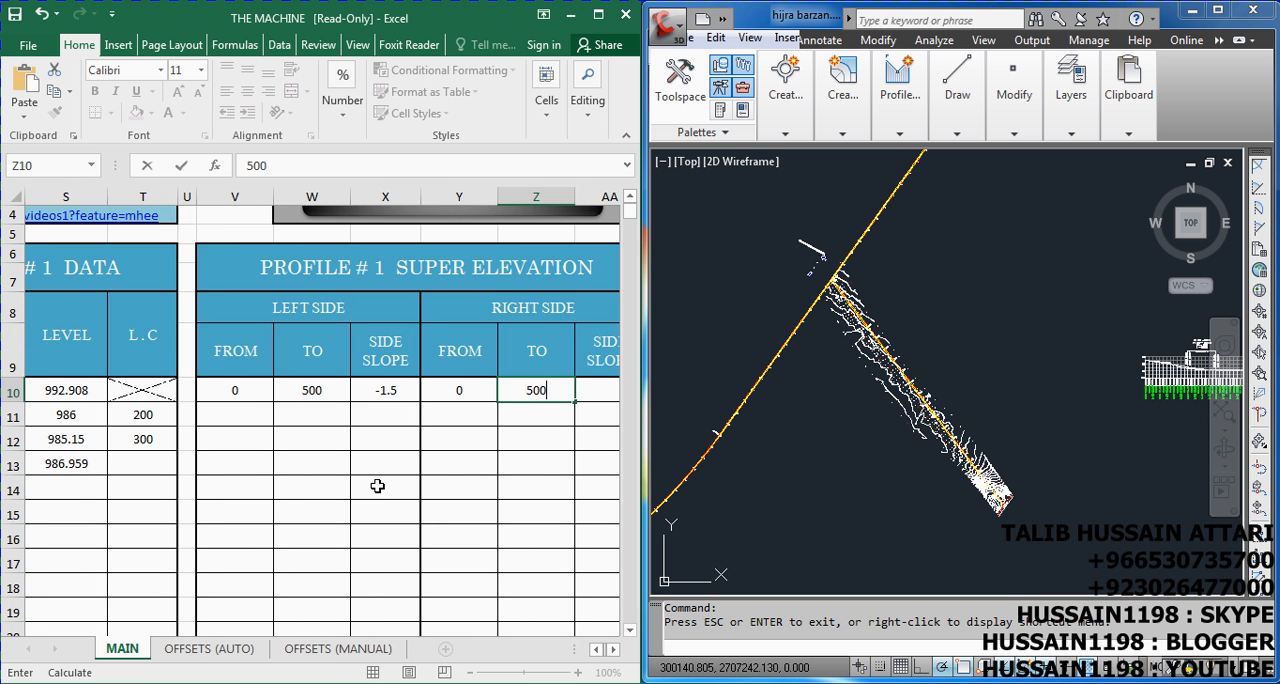
{"action": "key", "text": "Tab"}
{"action": "type", "text": "-"}
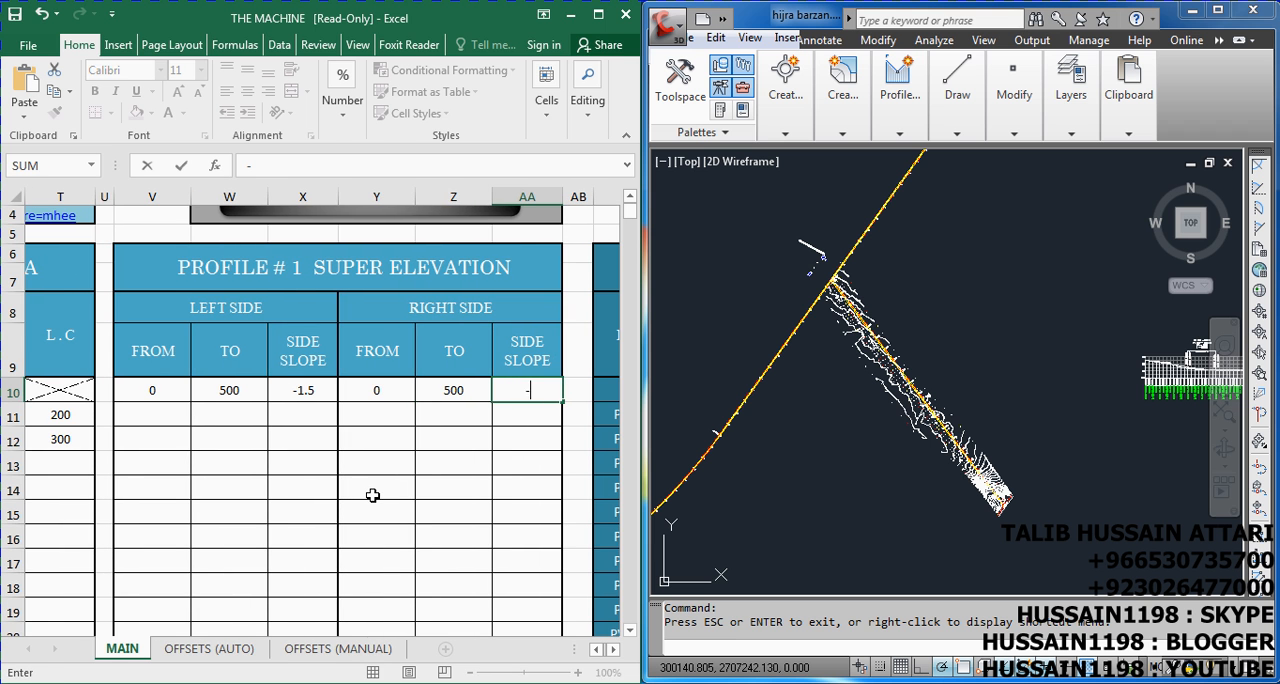
{"action": "type", "text": "1.5"}
In the second super elevation row, enter the left side from 500 to 900 with side slope 2.4
{"action": "left_click", "coordinate": [141, 420]}
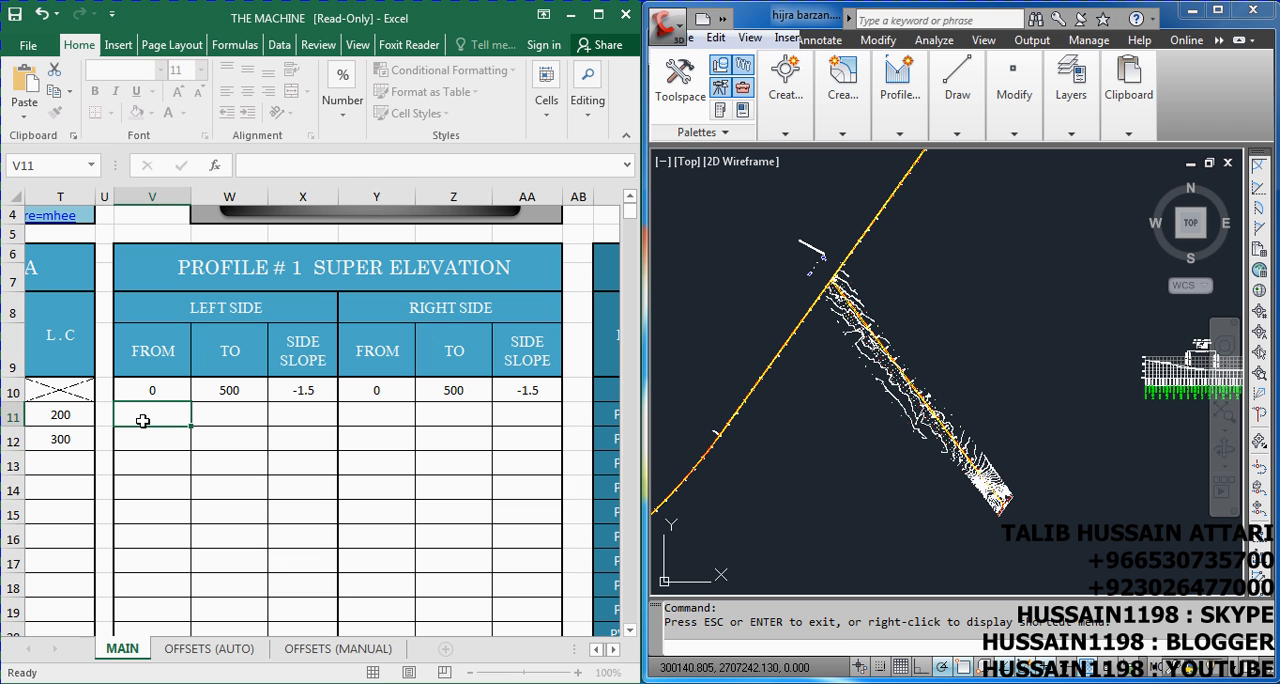
{"action": "type", "text": "500"}
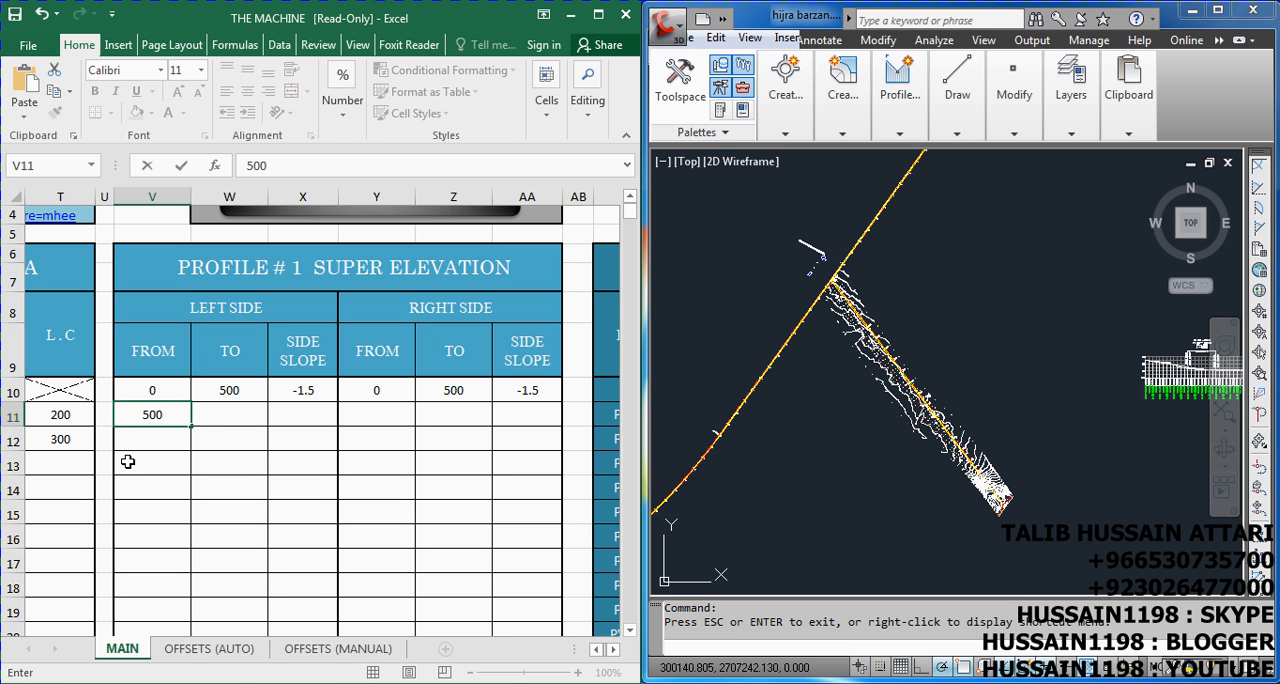
{"action": "key", "text": "Tab"}
{"action": "type", "text": "900"}
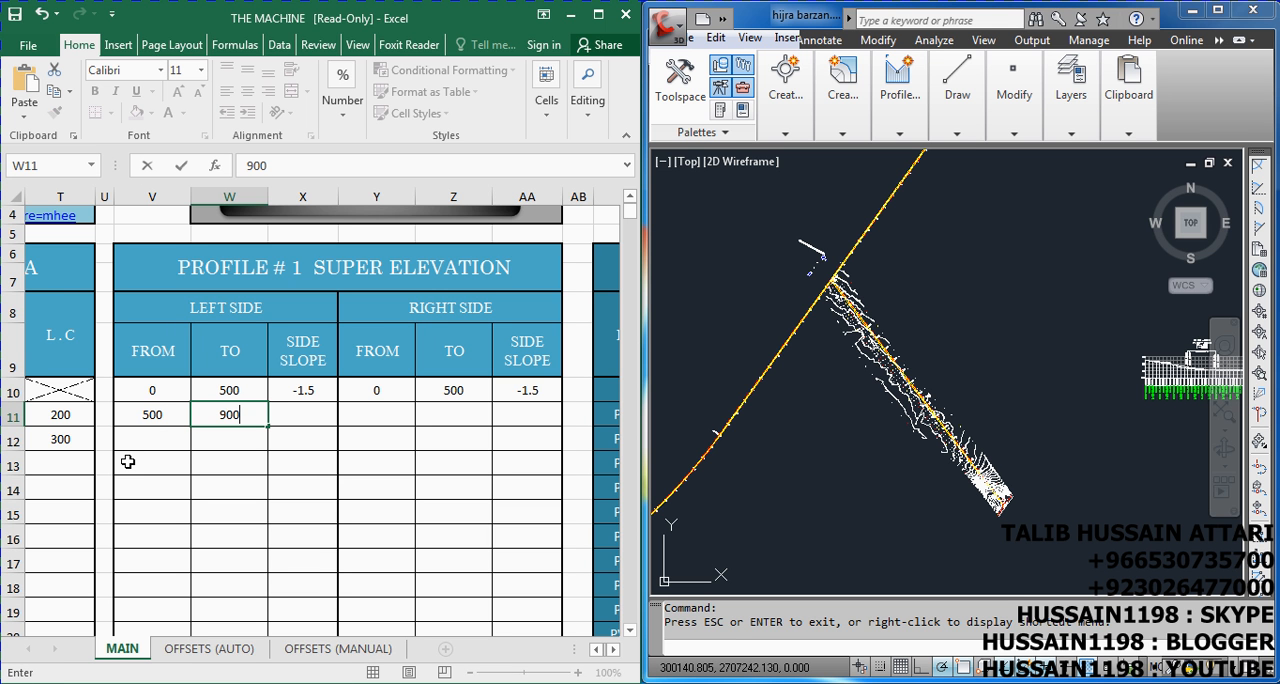
{"action": "key", "text": "Tab"}
{"action": "type", "text": "2.4"}
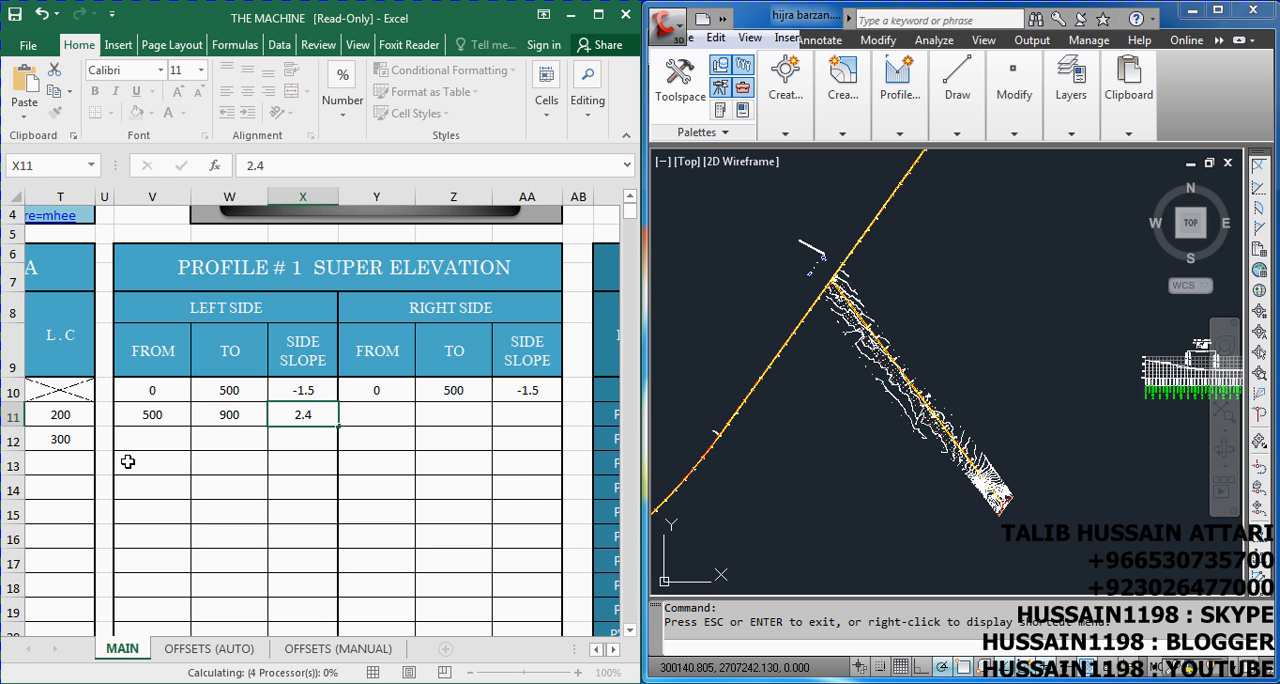
{"action": "key", "text": "Tab"}
Complete the second super elevation row with the right side from 500 to 900 and side slope 2.4
{"action": "type", "text": "500"}
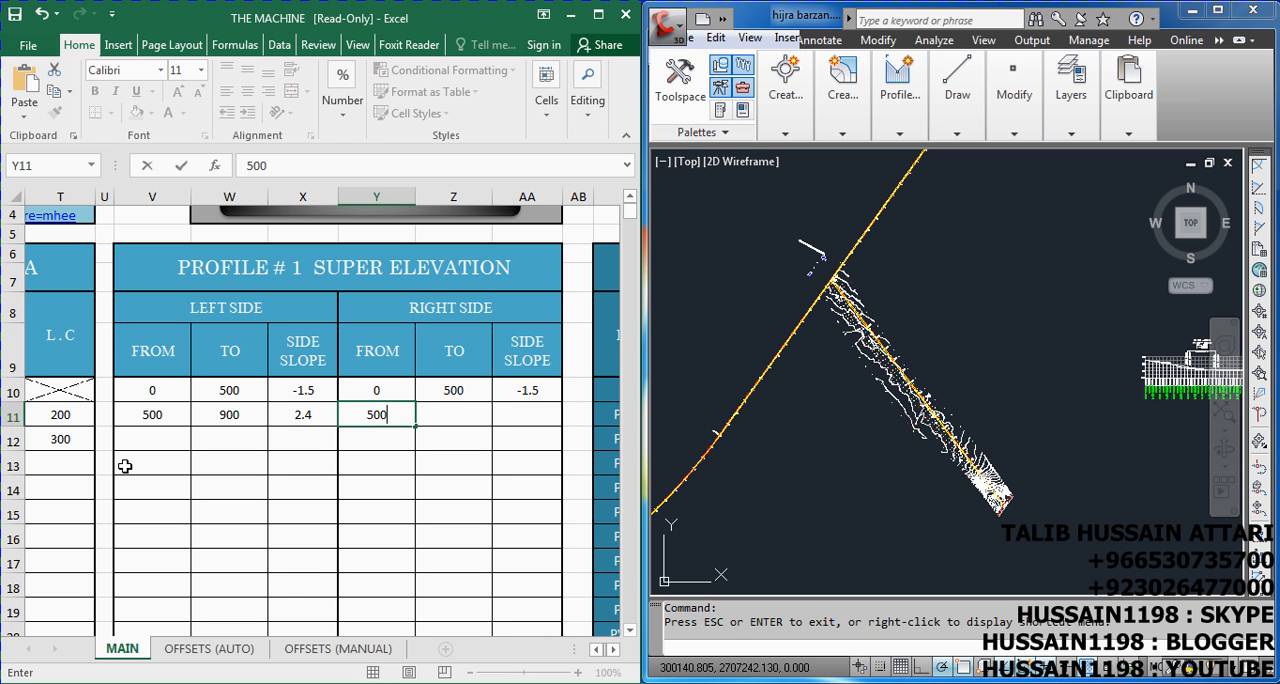
{"action": "key", "text": "Tab"}
{"action": "type", "text": "900"}
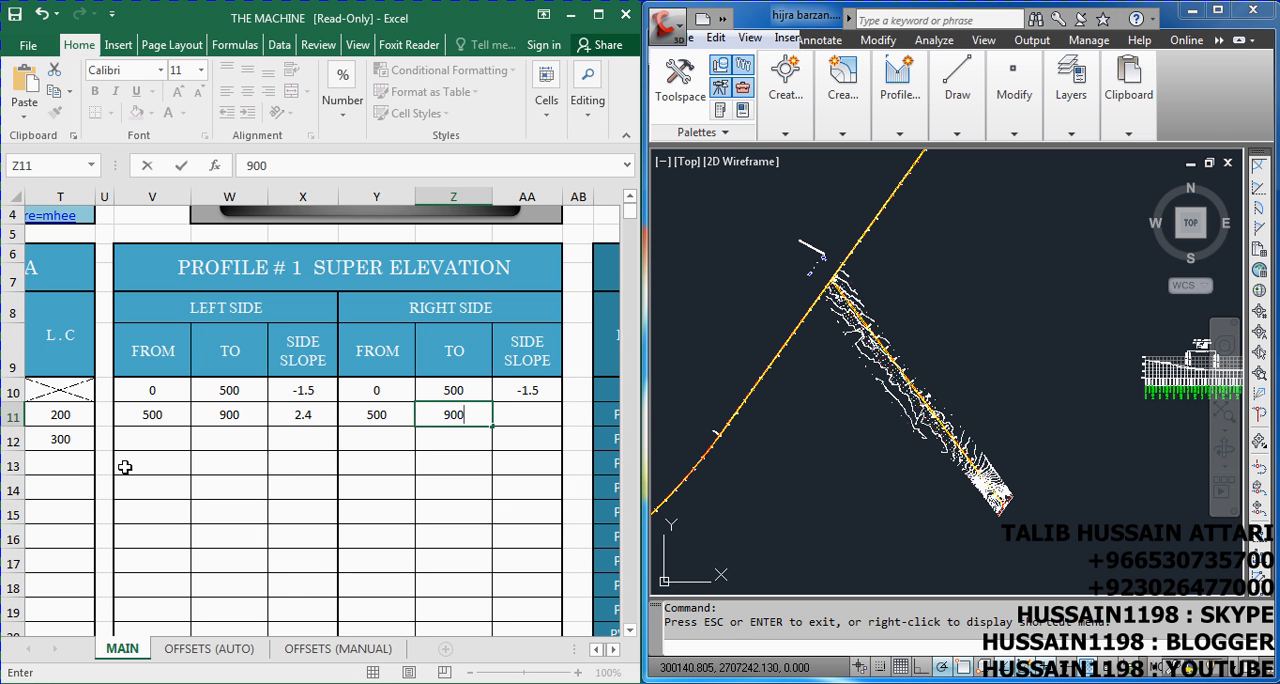
{"action": "key", "text": "Tab"}
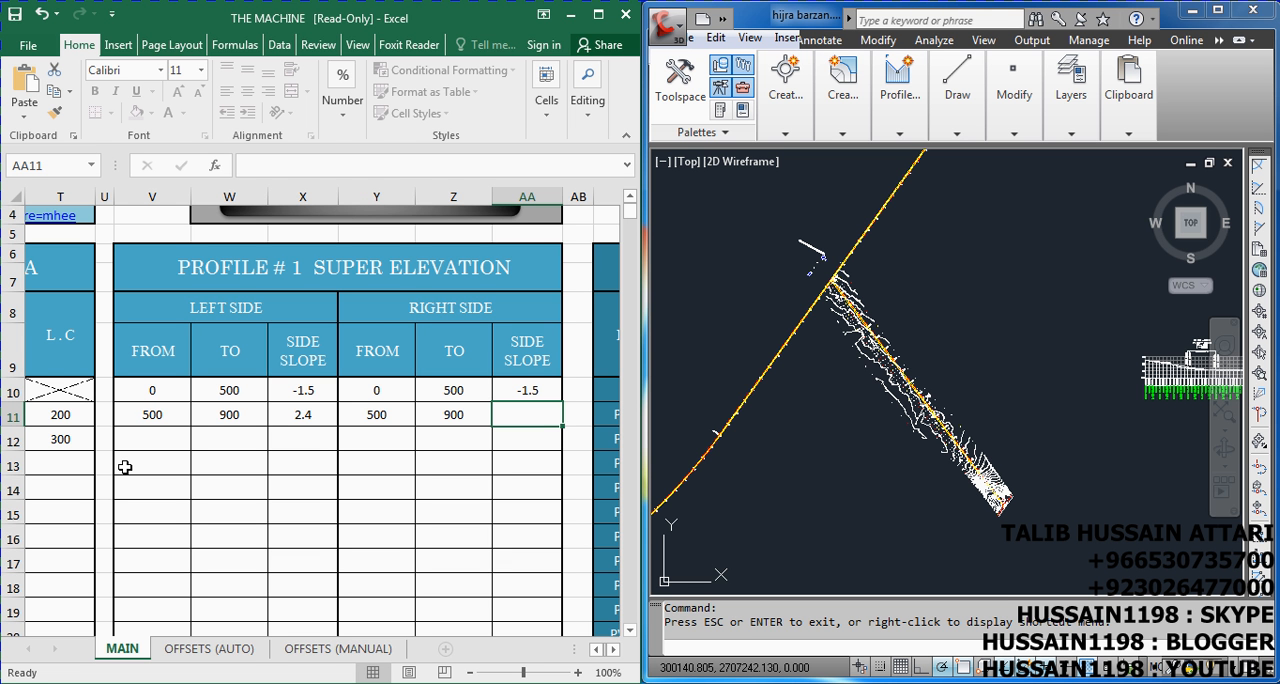
{"action": "type", "text": "2.4"}
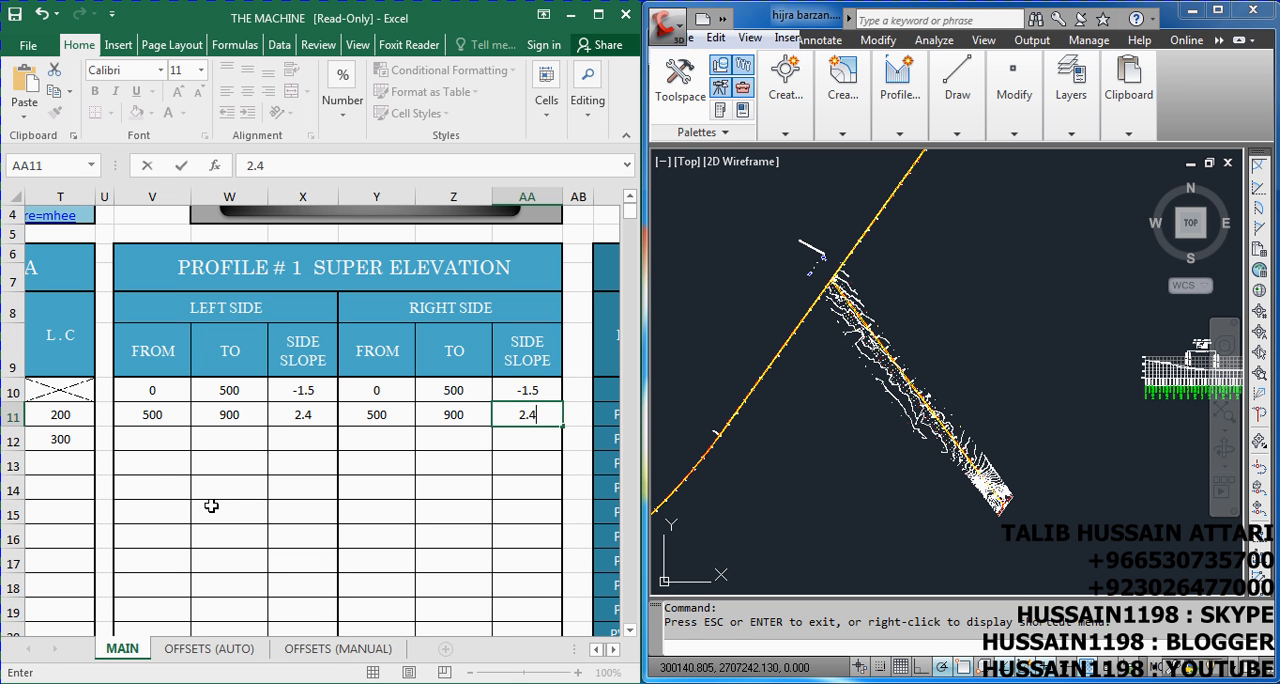
In the third super elevation row, enter the left side from 900 to 2000 with side slope -1.5
{"action": "left_click", "coordinate": [158, 443]}
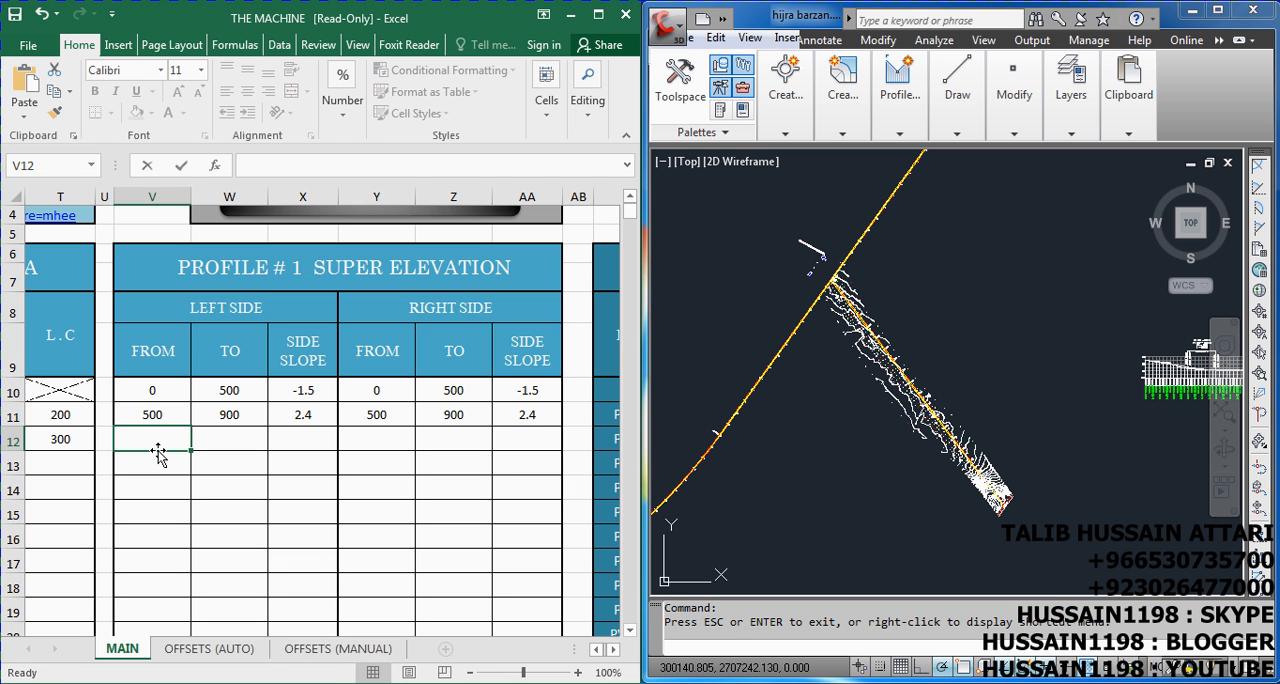
{"action": "type", "text": "900"}
{"action": "key", "text": "Tab"}
{"action": "type", "text": "2000"}
{"action": "key", "text": "Tab"}
{"action": "type", "text": "-1.5"}
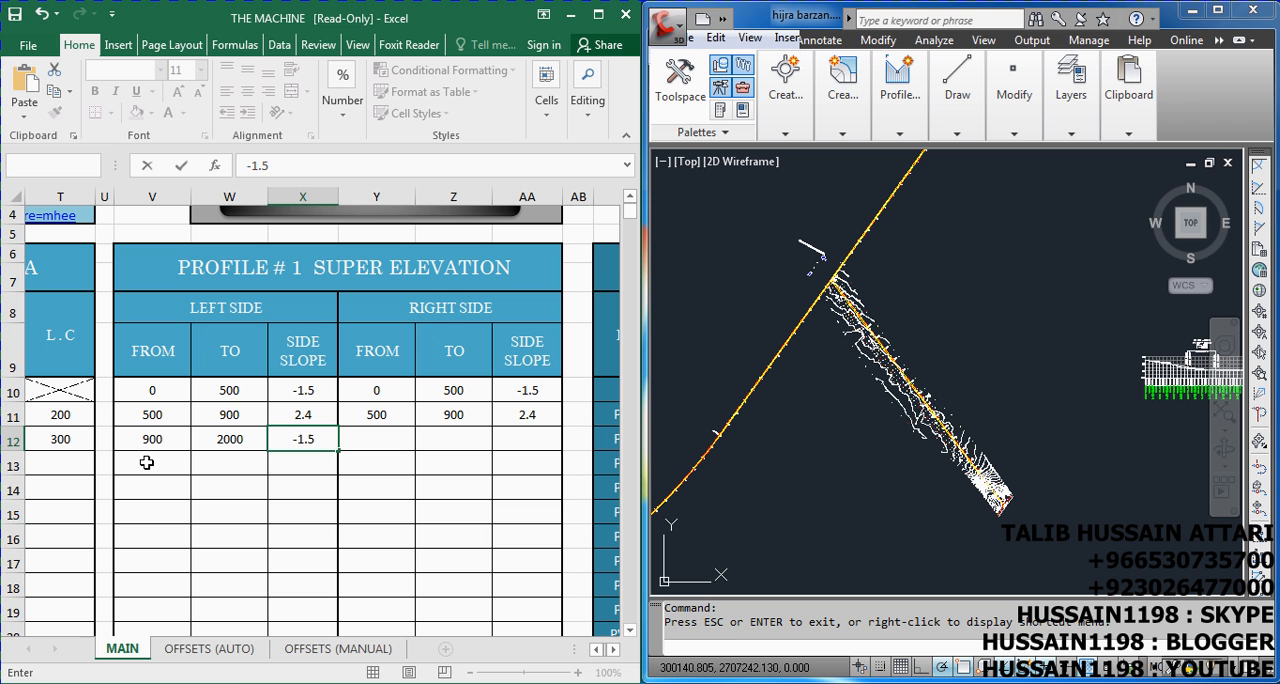
{"action": "key", "text": "Tab"}
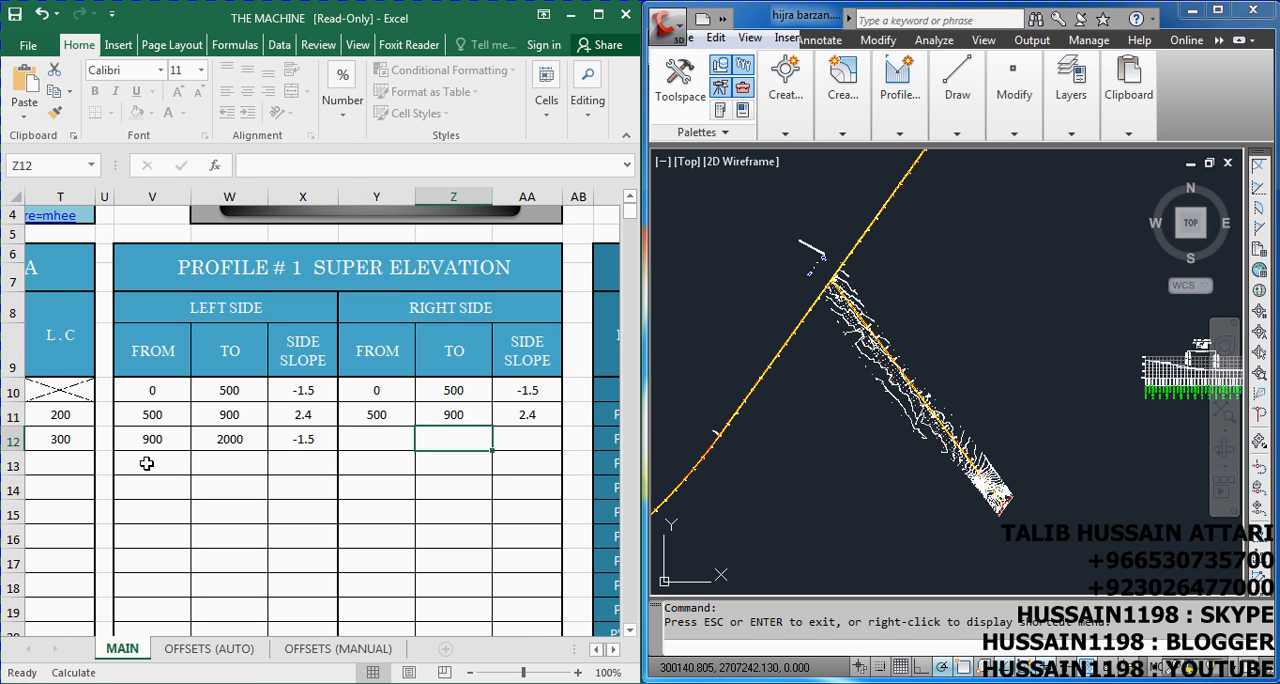
Complete the third super elevation row with the right side from 900 to 2000 and side slope -1.5
{"action": "type", "text": "900"}
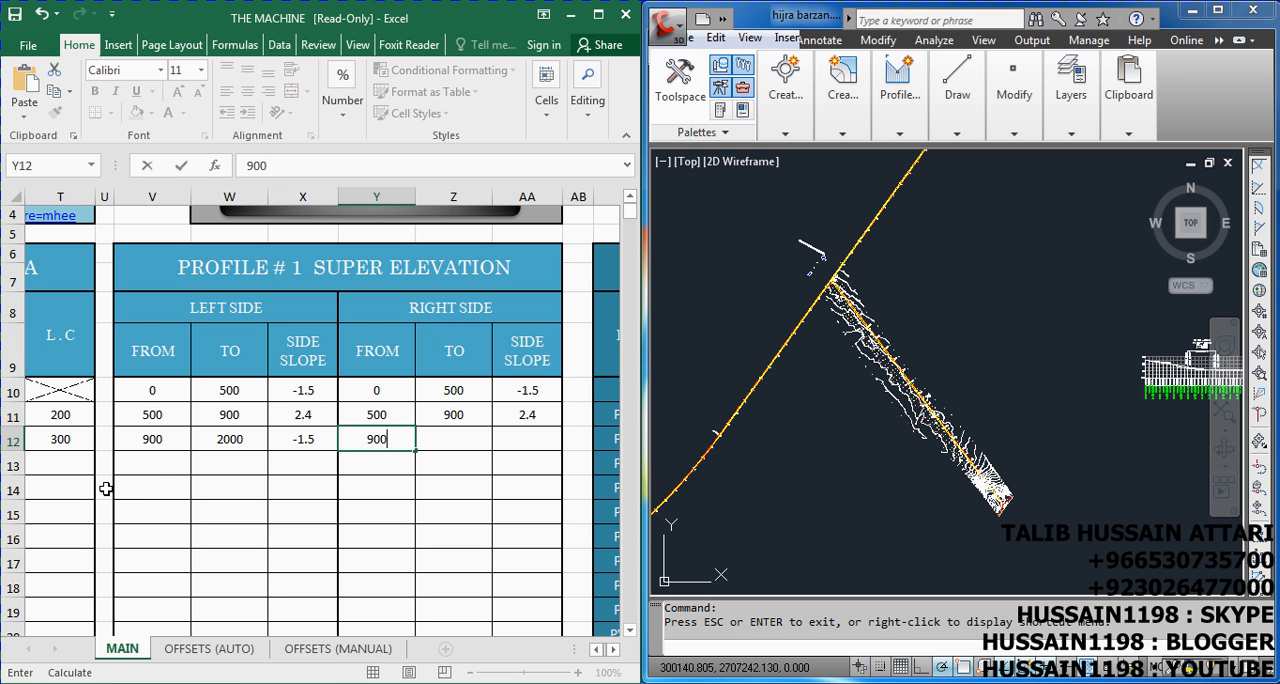
{"action": "key", "text": "Tab"}
{"action": "type", "text": "2000"}
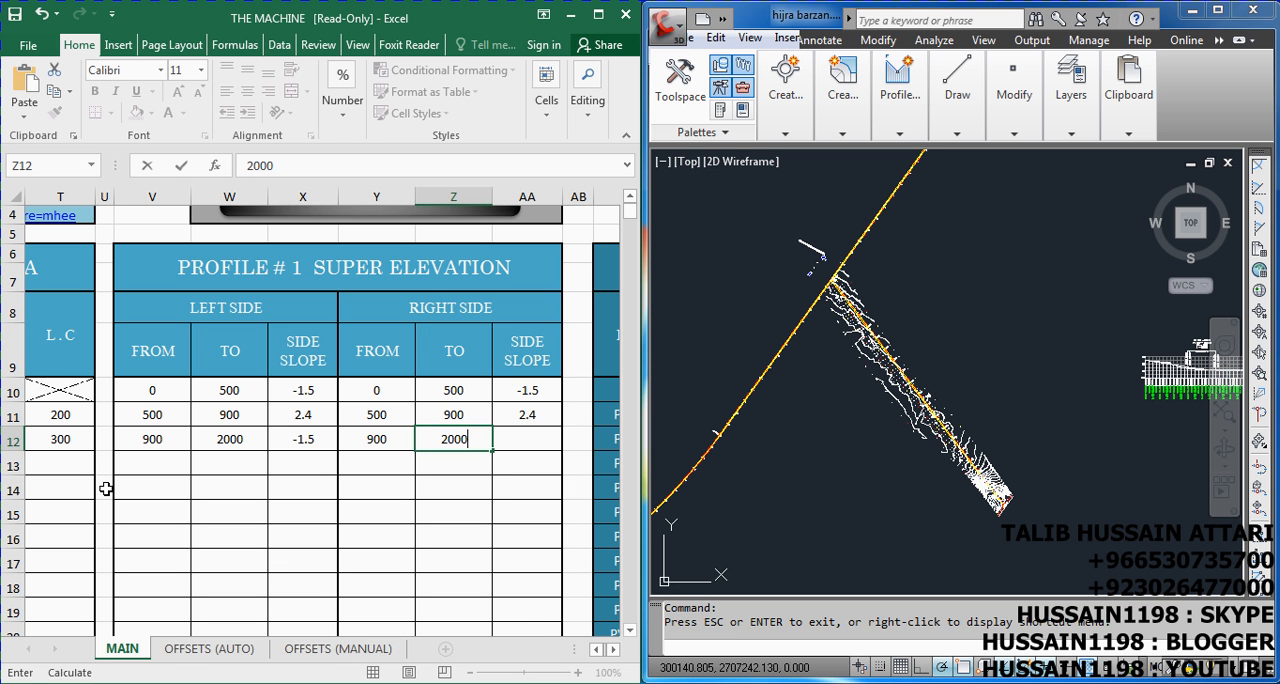
{"action": "key", "text": "Tab"}
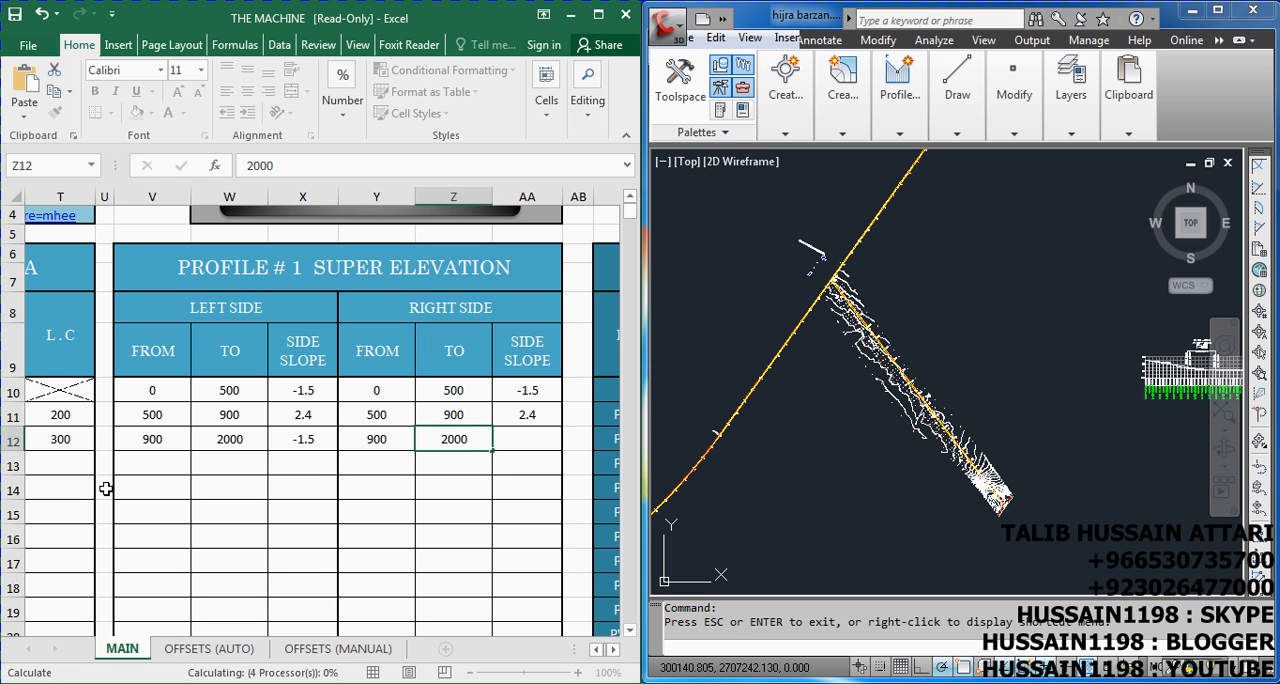
{"action": "type", "text": "-1.5"}
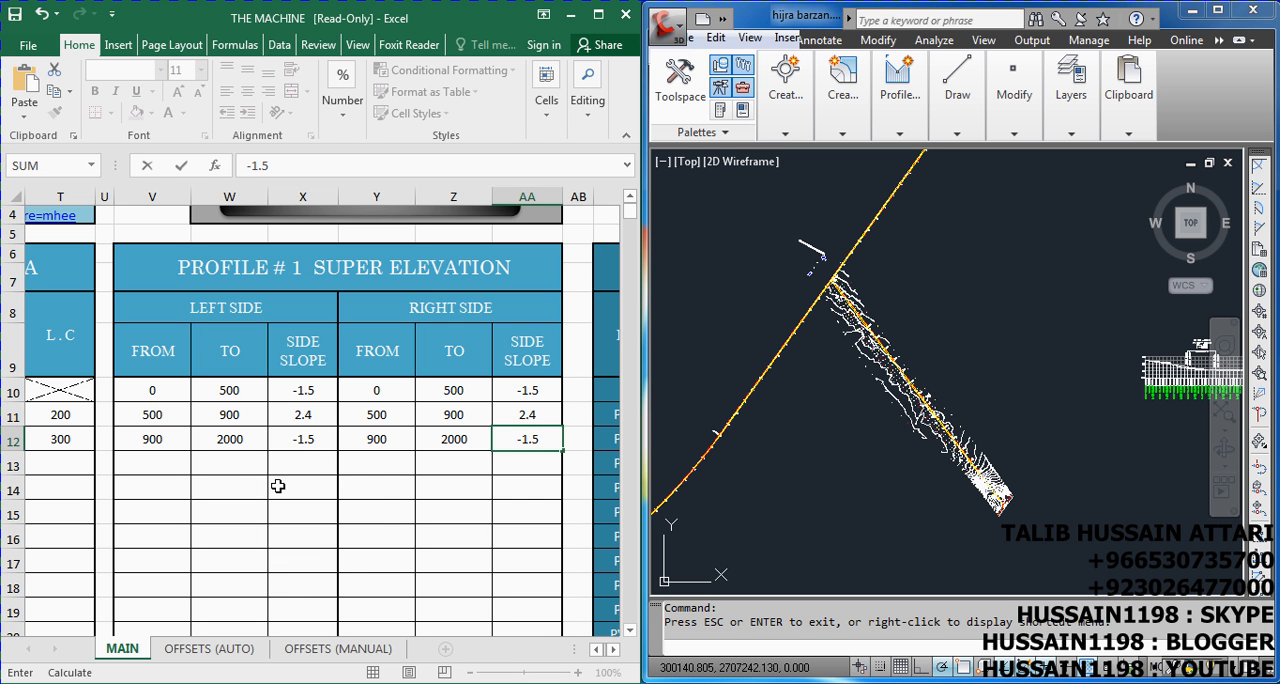
{"action": "left_click", "coordinate": [597, 650]}
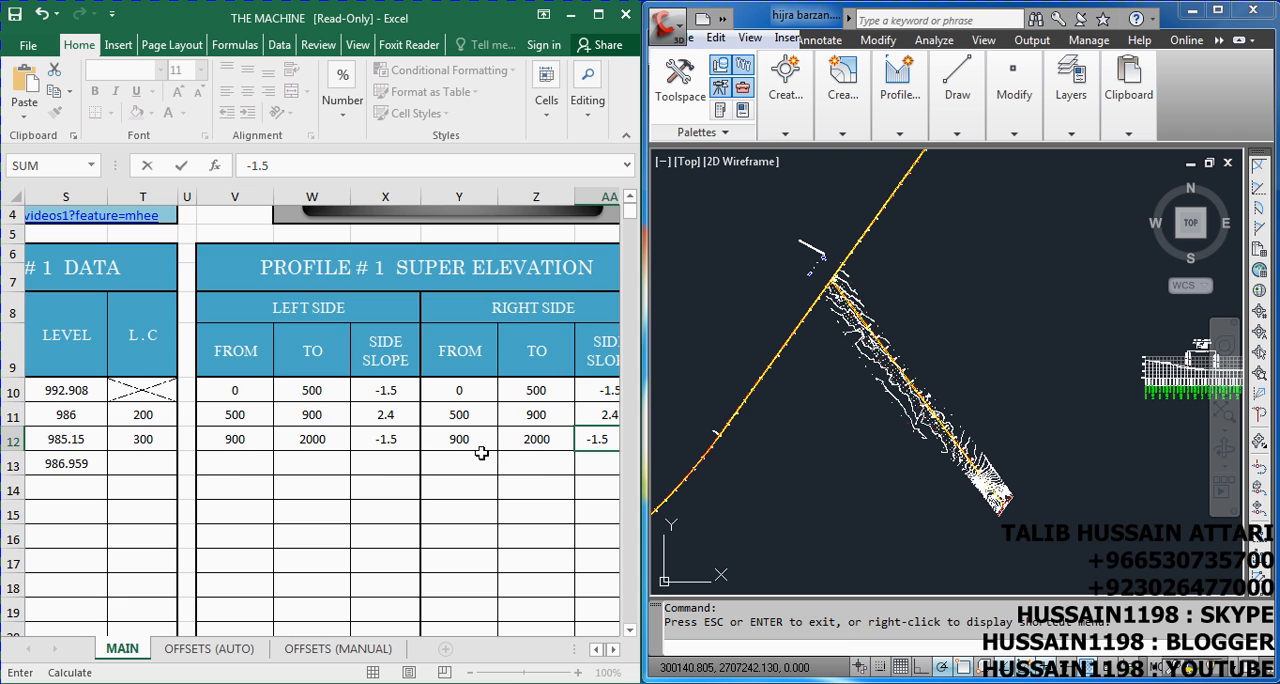
Commit the last side slope entry and enter 0 as the first station in the STATION column
{"action": "scroll", "coordinate": [481, 452], "scroll_direction": "up", "scroll_amount": 1}
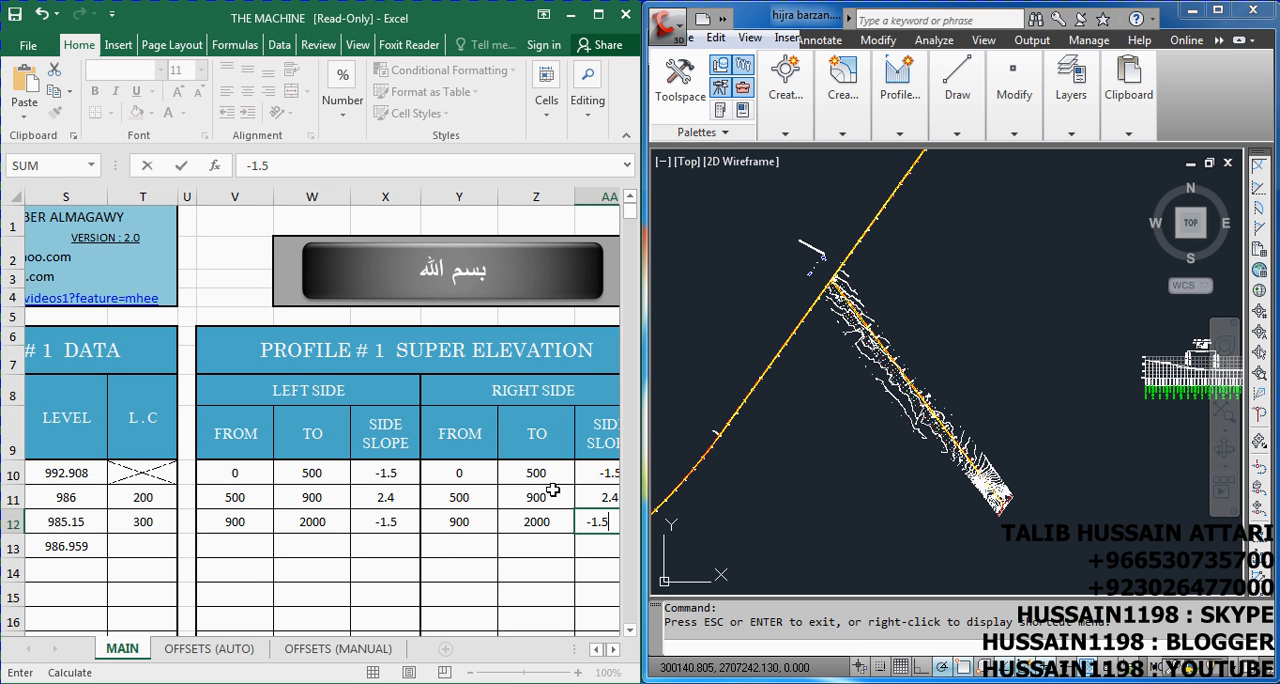
{"action": "left_click", "coordinate": [466, 279]}
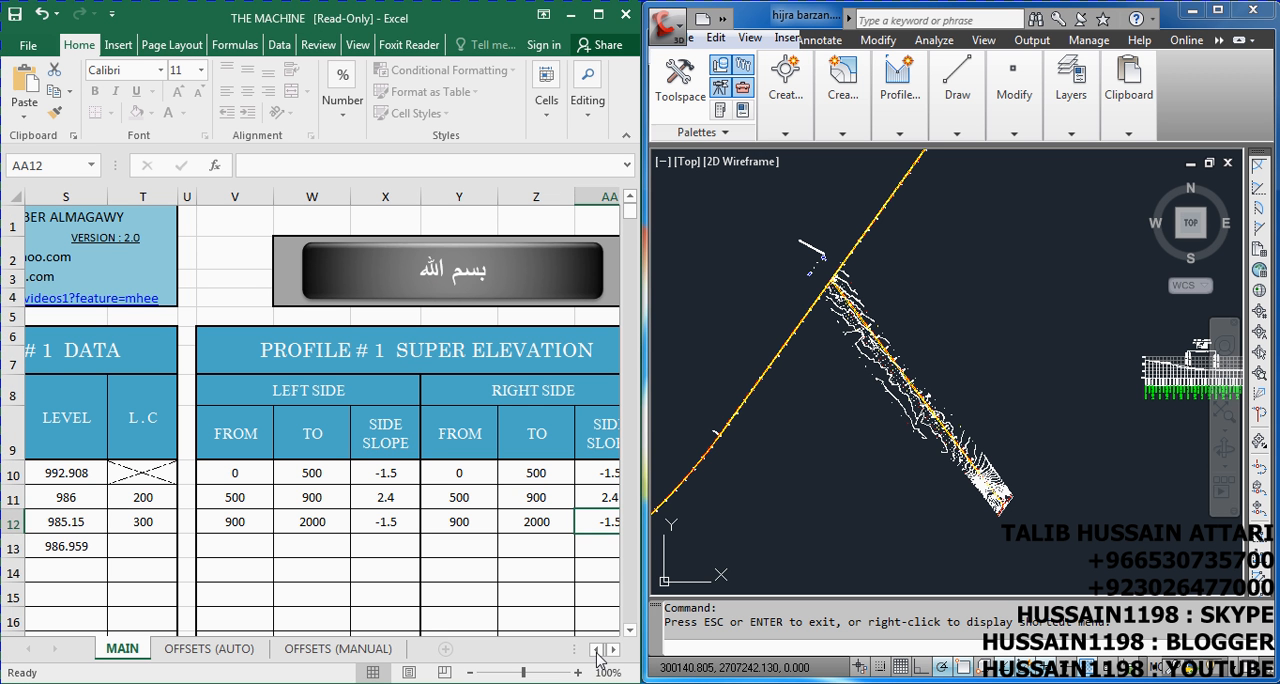
{"action": "left_click_drag", "start_coordinate": [598, 655], "coordinate": [598, 655]}
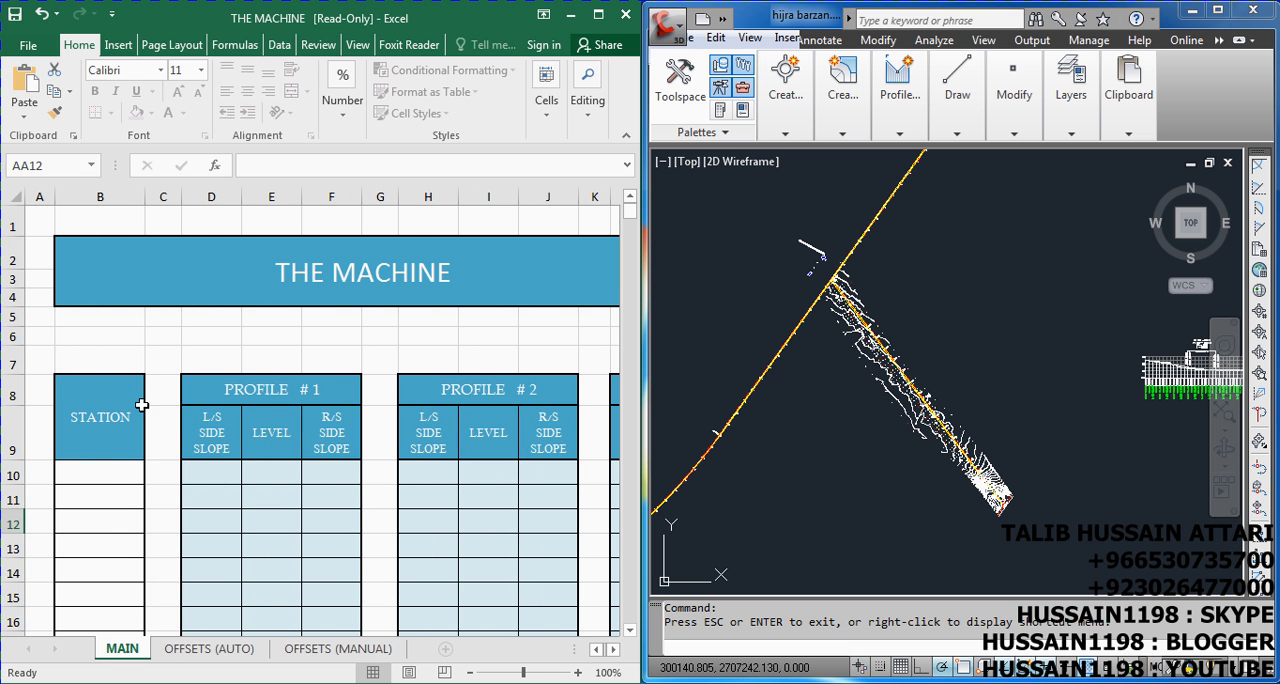
{"action": "scroll", "coordinate": [142, 404], "scroll_direction": "down", "scroll_amount": 1}
{"action": "scroll", "coordinate": [142, 404], "scroll_direction": "down", "scroll_amount": 1}
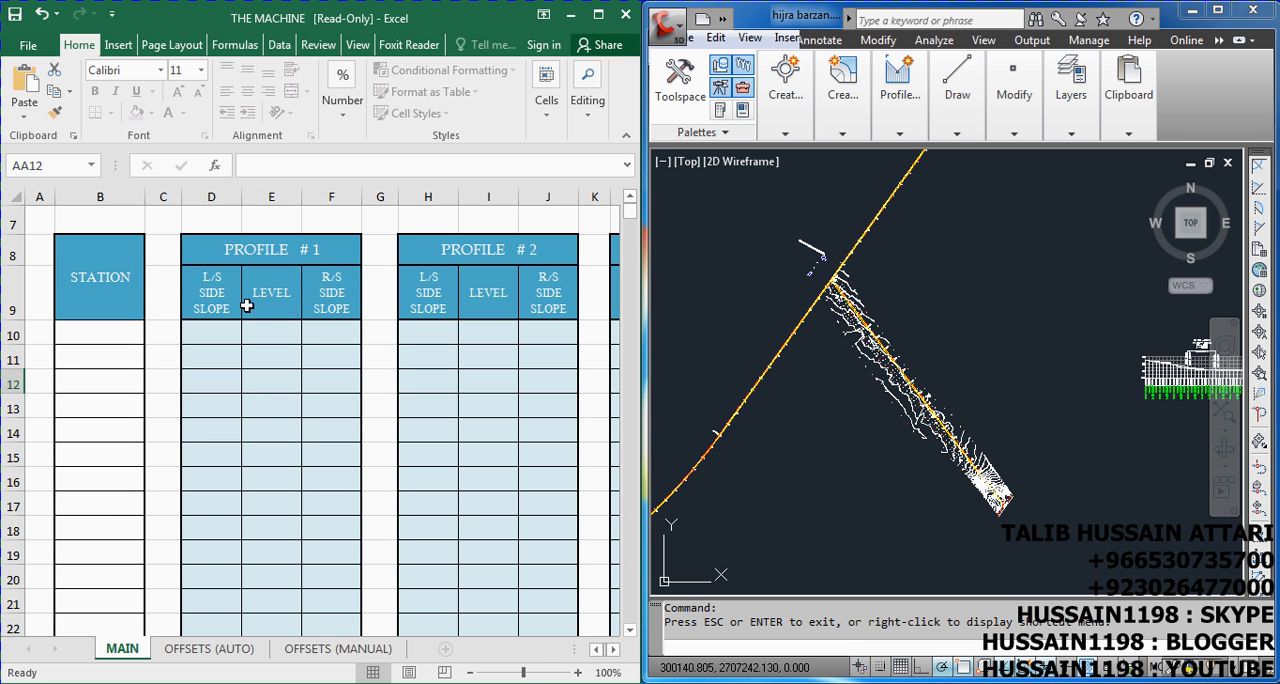
{"action": "left_click", "coordinate": [103, 335]}
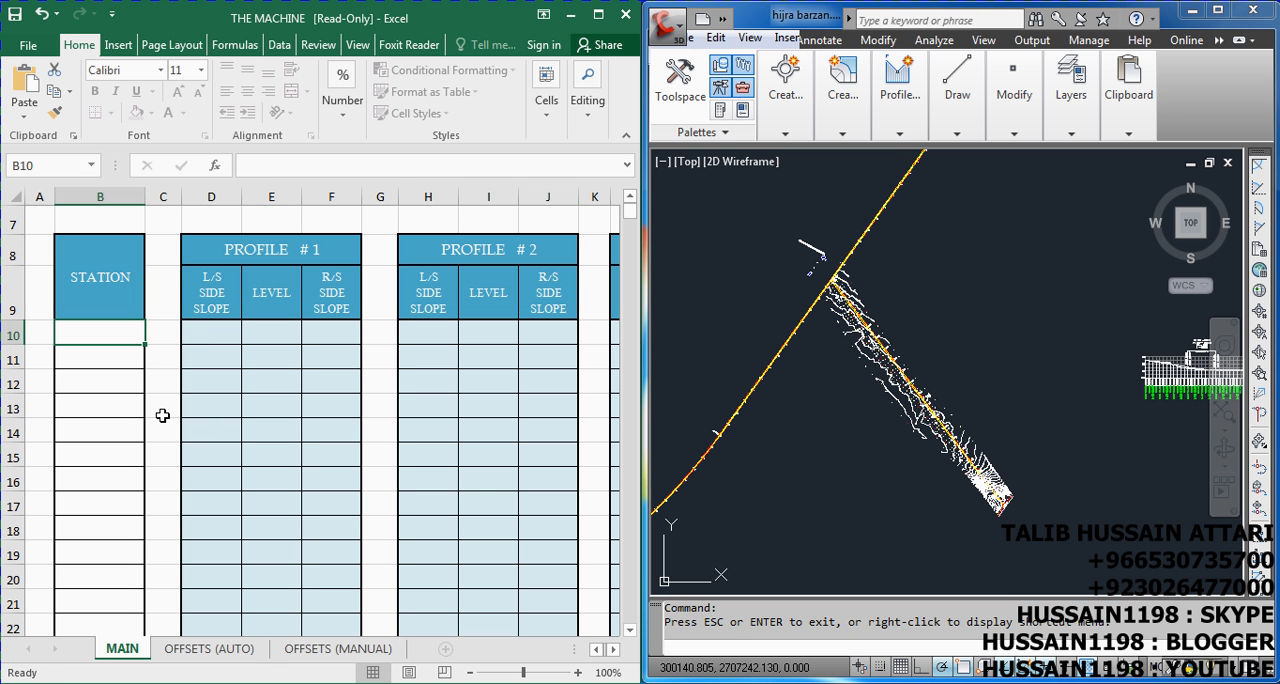
{"action": "type", "text": "0"}
{"action": "key", "text": "Return"}
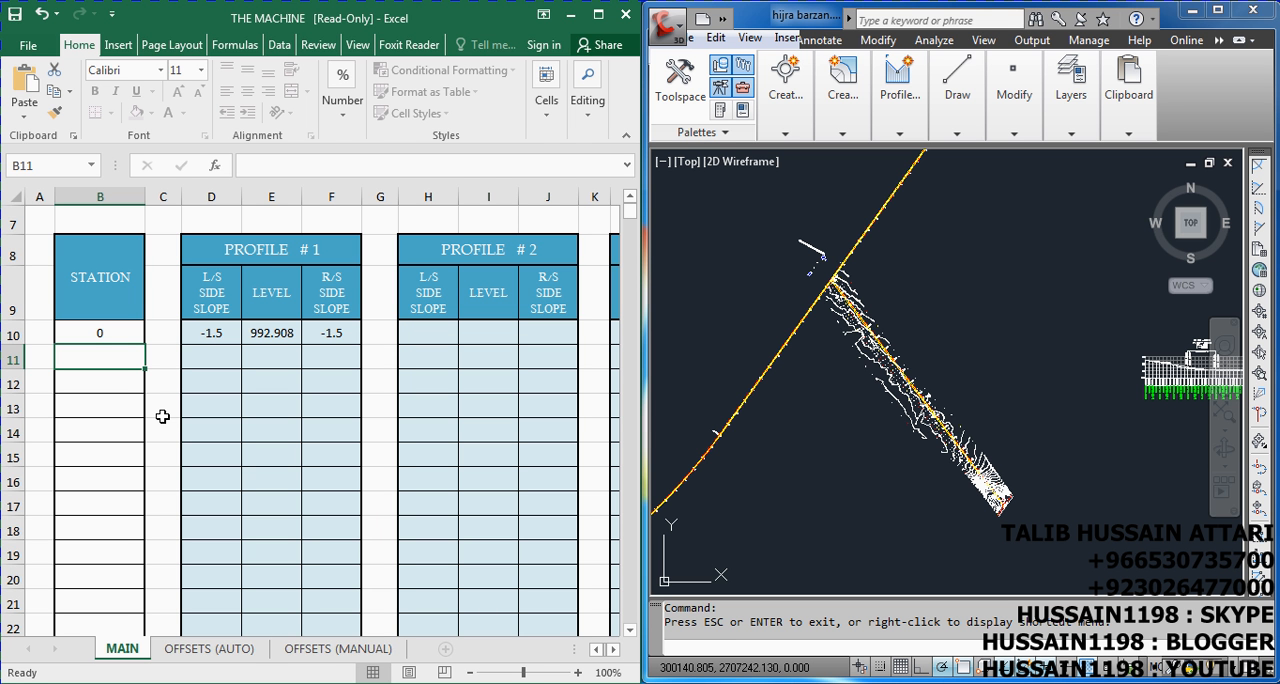
Try 1 and 5 as the second value in the STATION column
{"action": "type", "text": "1"}
{"action": "key", "text": "Return"}
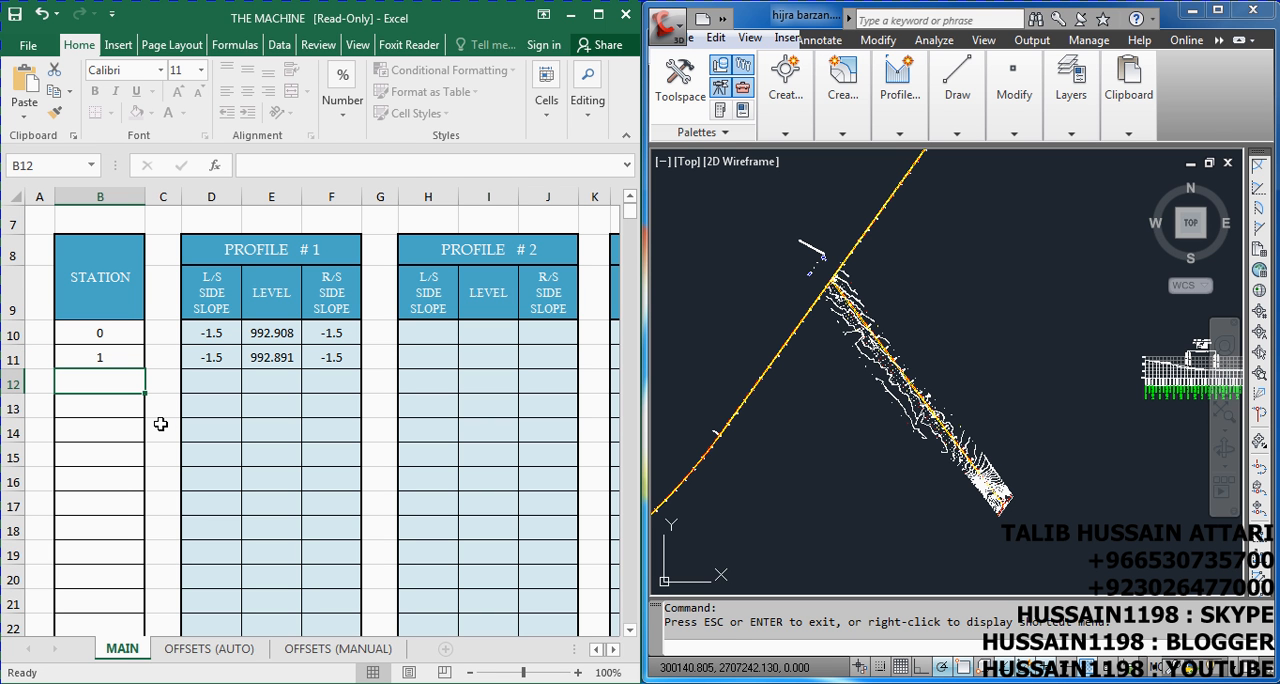
{"action": "key", "text": "Up"}
{"action": "type", "text": "5"}
{"action": "key", "text": "Return"}
{"action": "key", "text": "Up"}
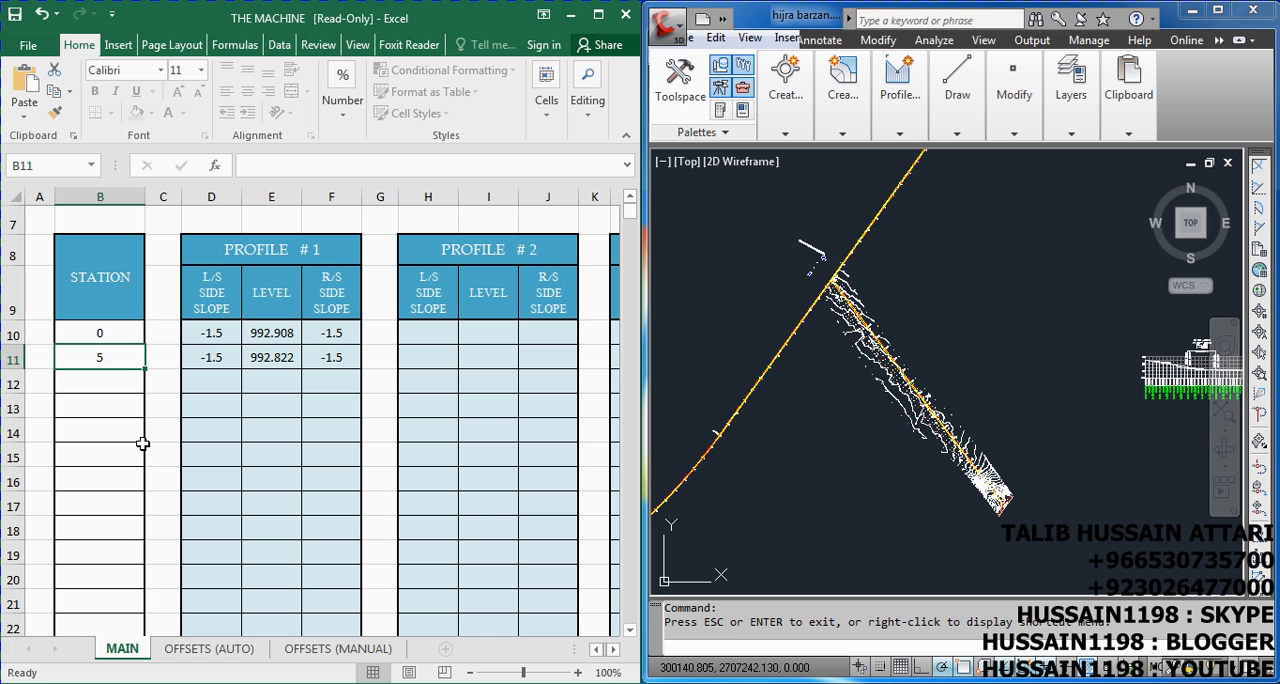
Enter stations 10 and 20 below the first station and fill the series down to 70
{"action": "type", "text": "10"}
{"action": "key", "text": "Return"}
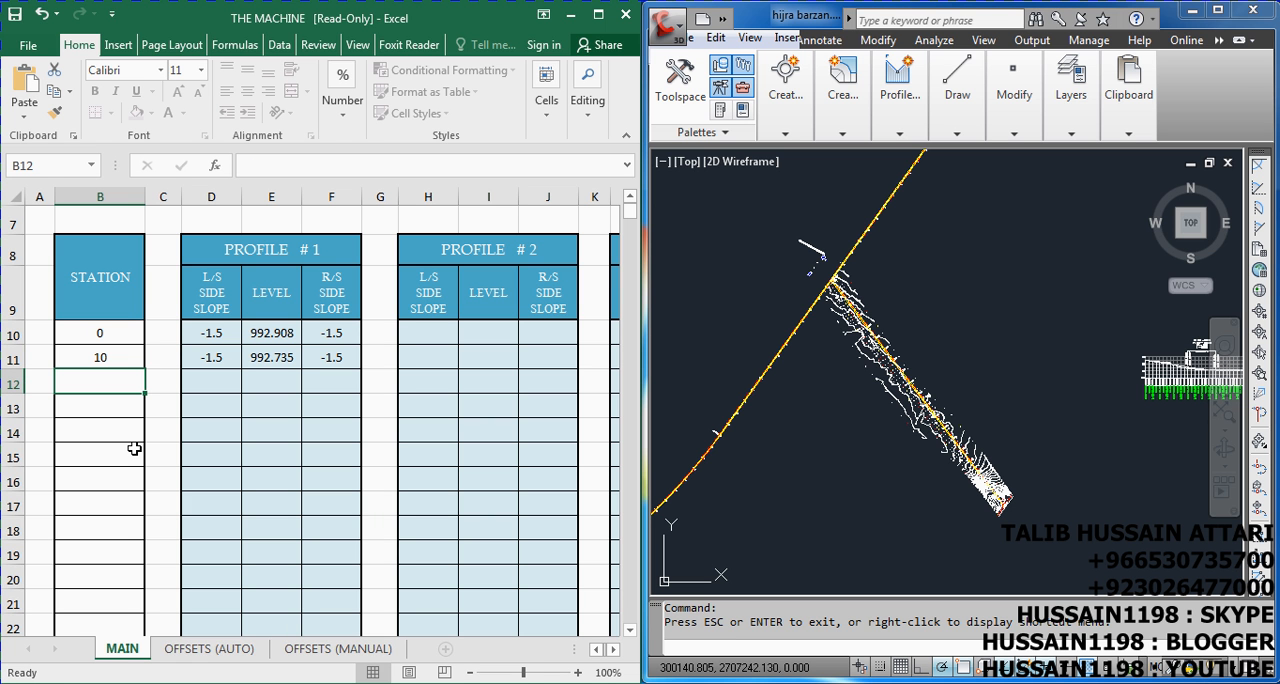
{"action": "type", "text": "20"}
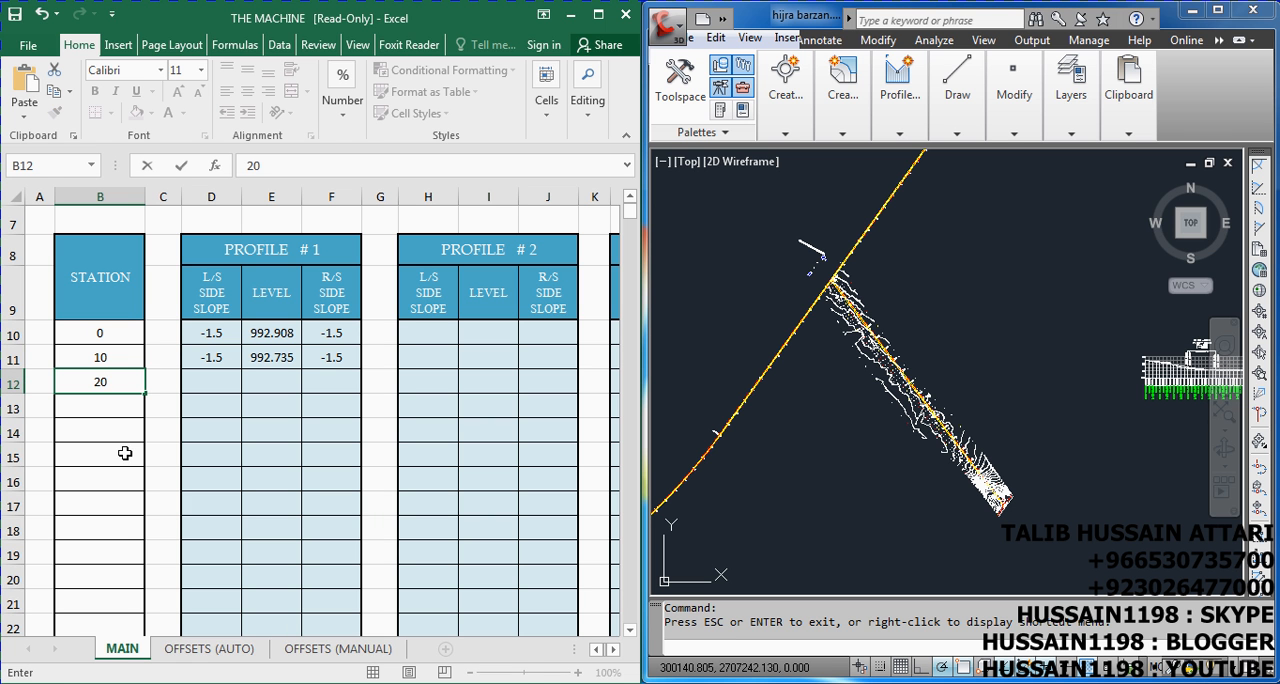
{"action": "key", "text": "Return"}
{"action": "left_click_drag", "start_coordinate": [97, 352], "coordinate": [136, 514]}
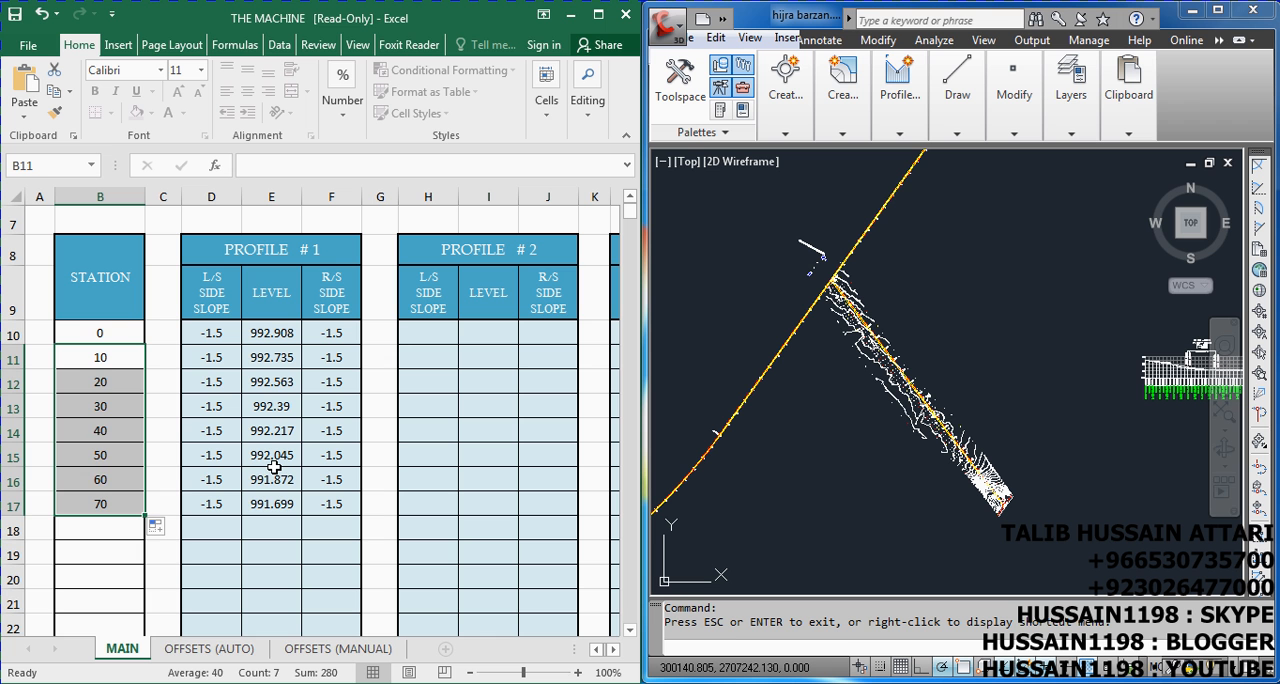
Set the second and third stations to 25 and 50 and fill the series down to station 2000
{"action": "left_click", "coordinate": [106, 361]}
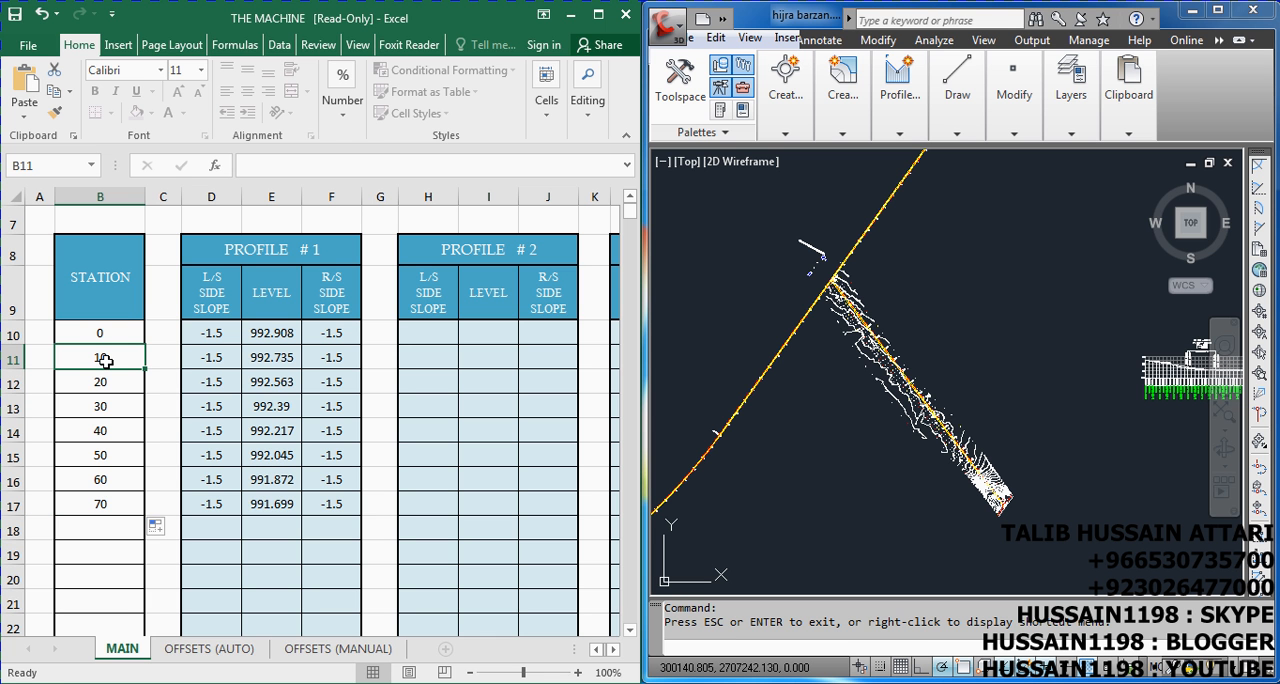
{"action": "type", "text": "25"}
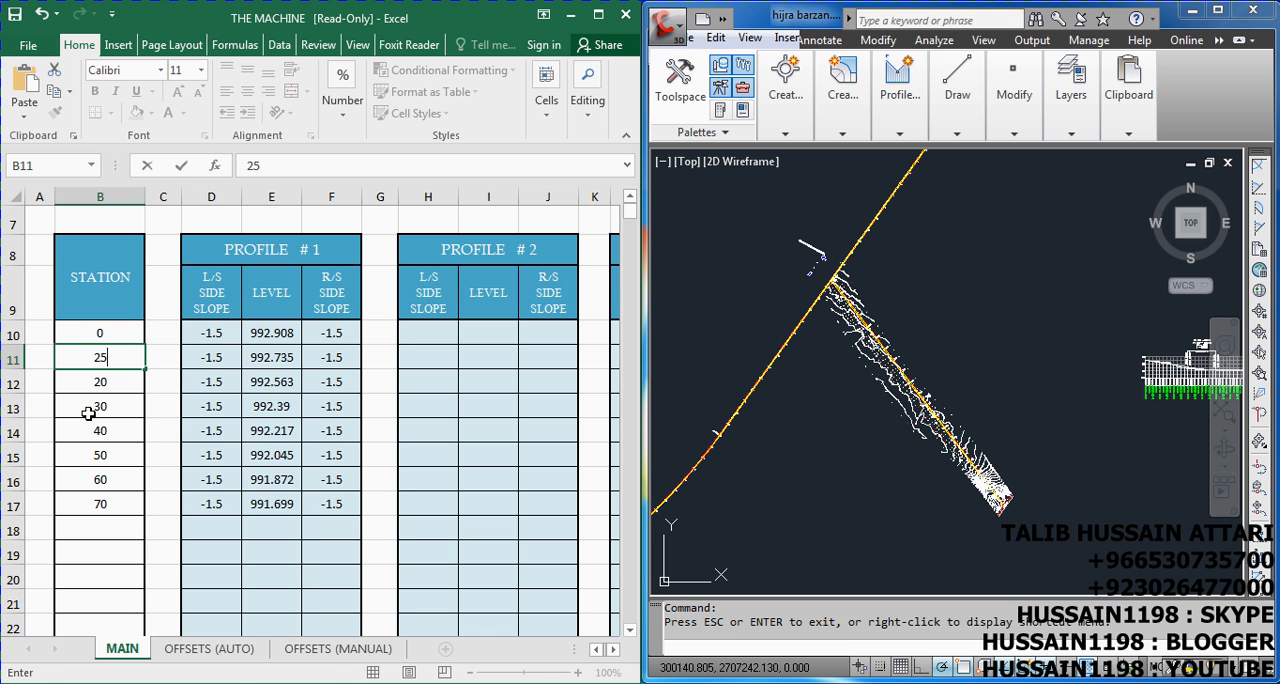
{"action": "key", "text": "Return"}
{"action": "type", "text": "2"}
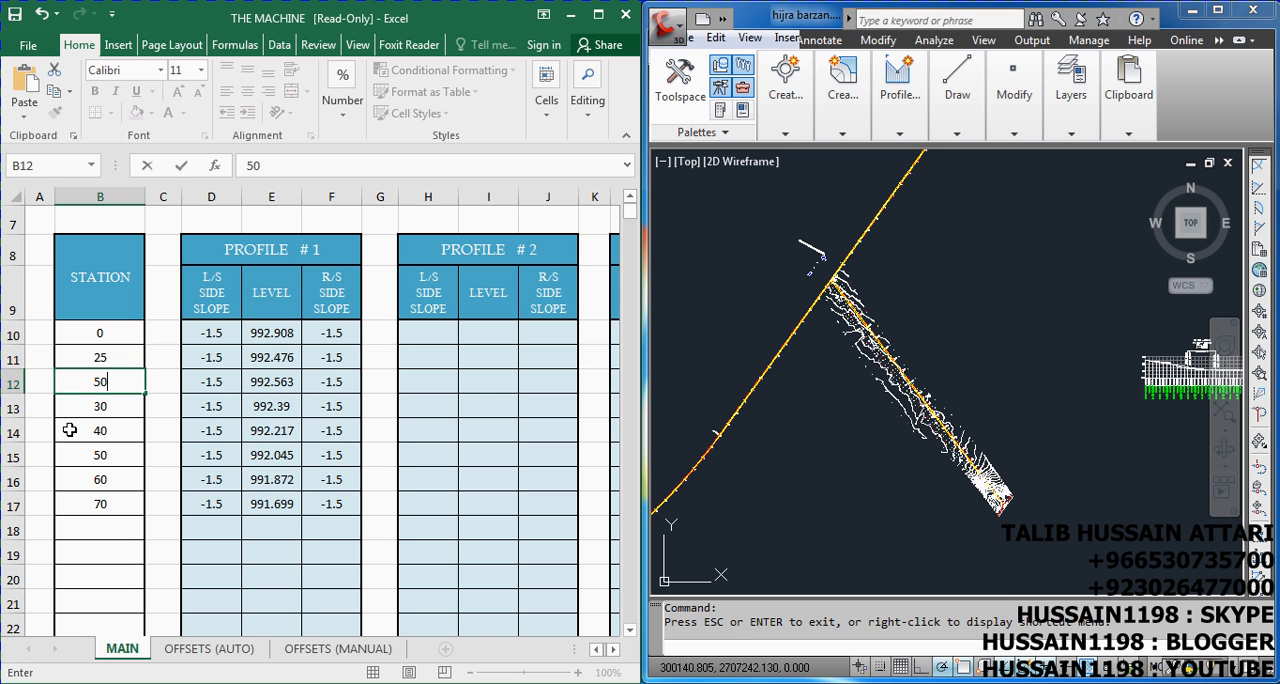
{"action": "key", "text": "Return"}
{"action": "left_click_drag", "start_coordinate": [106, 354], "coordinate": [103, 297]}
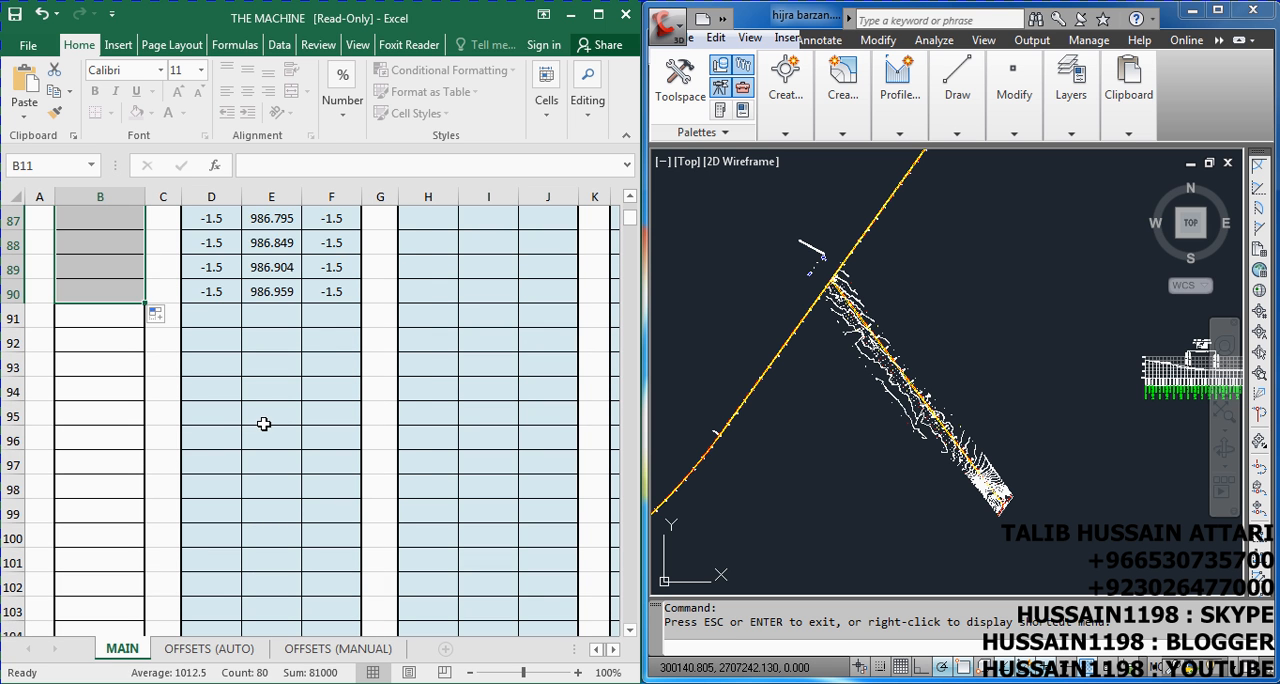
Extend the 25 m station series in the STATION column to 2050
{"action": "scroll", "coordinate": [272, 385], "scroll_direction": "up", "scroll_amount": 2}
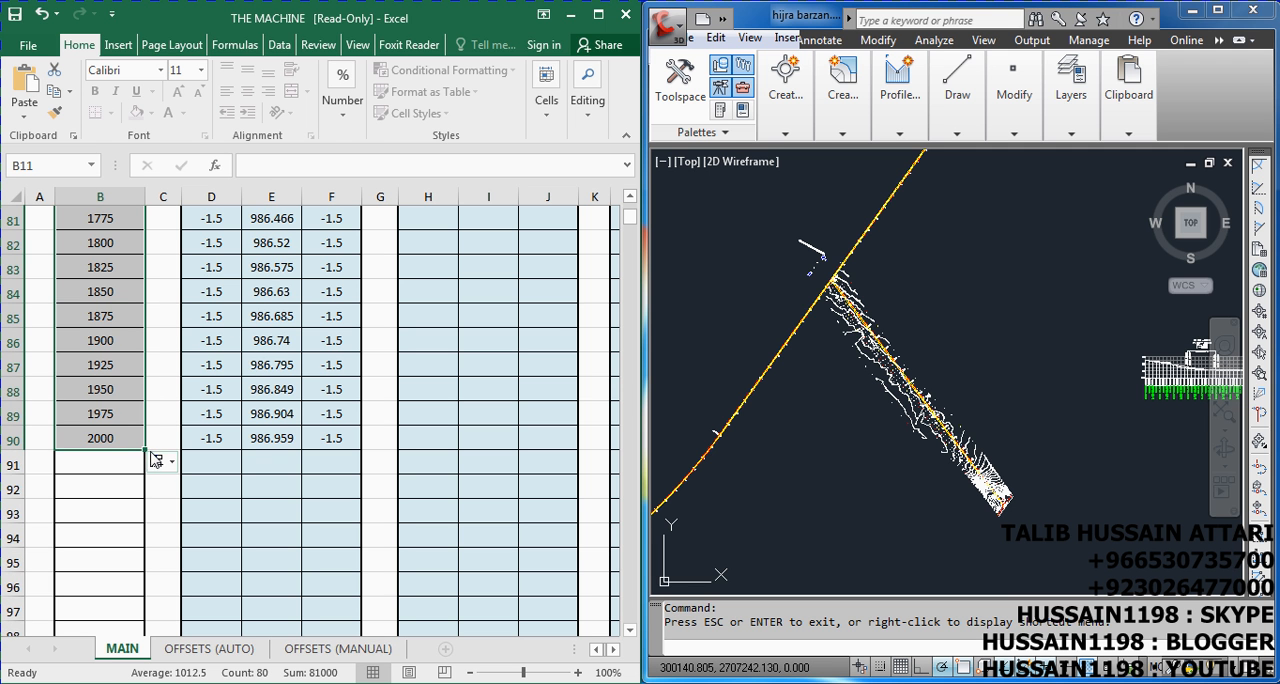
{"action": "left_click_drag", "start_coordinate": [146, 450], "coordinate": [146, 498]}
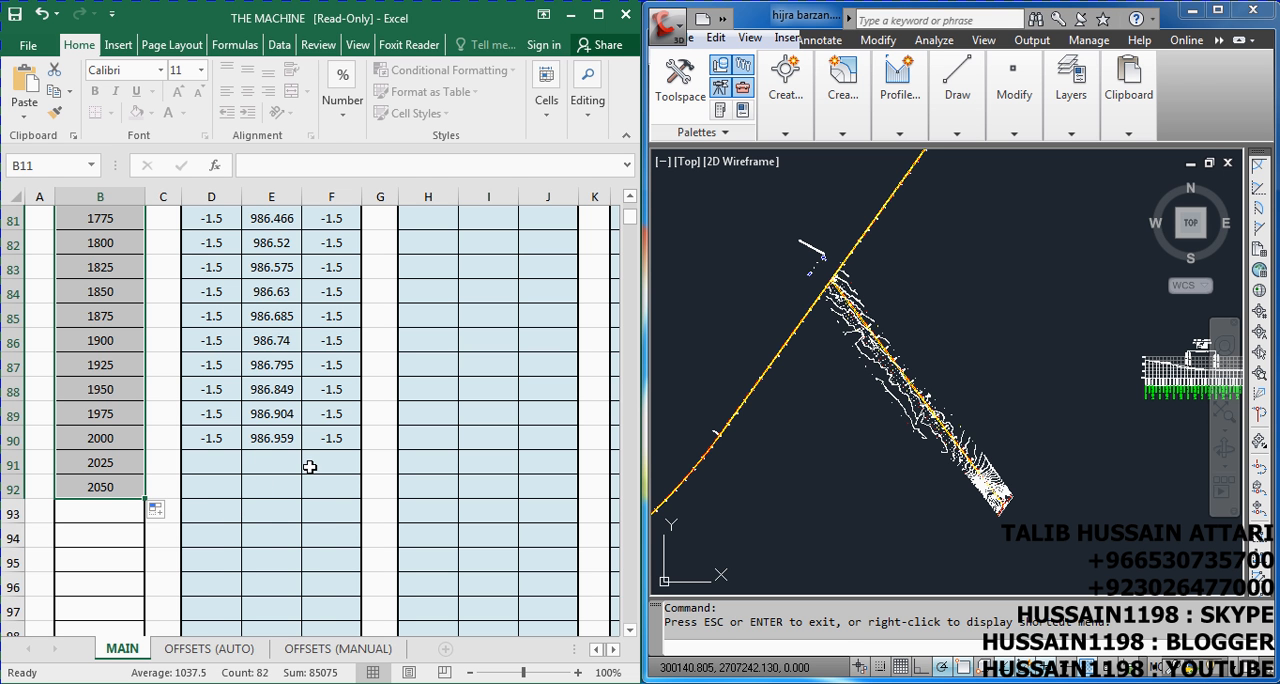
{"action": "scroll", "coordinate": [266, 489], "scroll_direction": "up", "scroll_amount": 9}
{"action": "scroll", "coordinate": [311, 300], "scroll_direction": "up", "scroll_amount": 18}
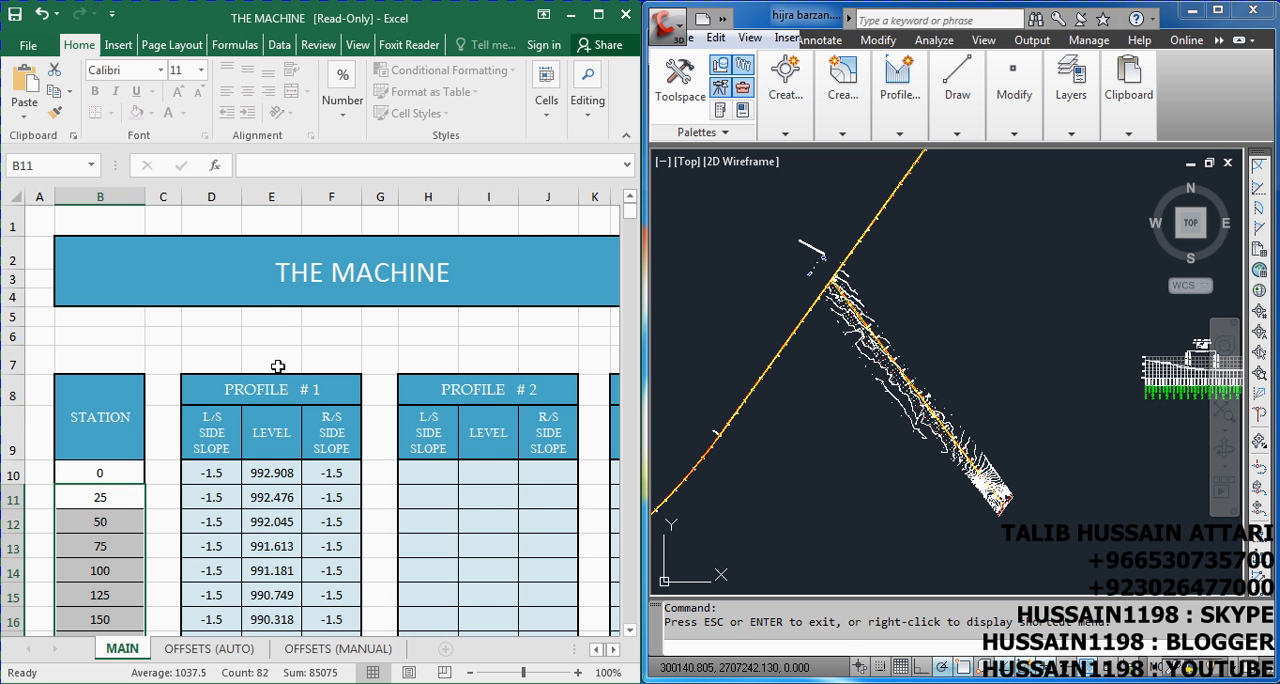
{"action": "left_click", "coordinate": [206, 506]}
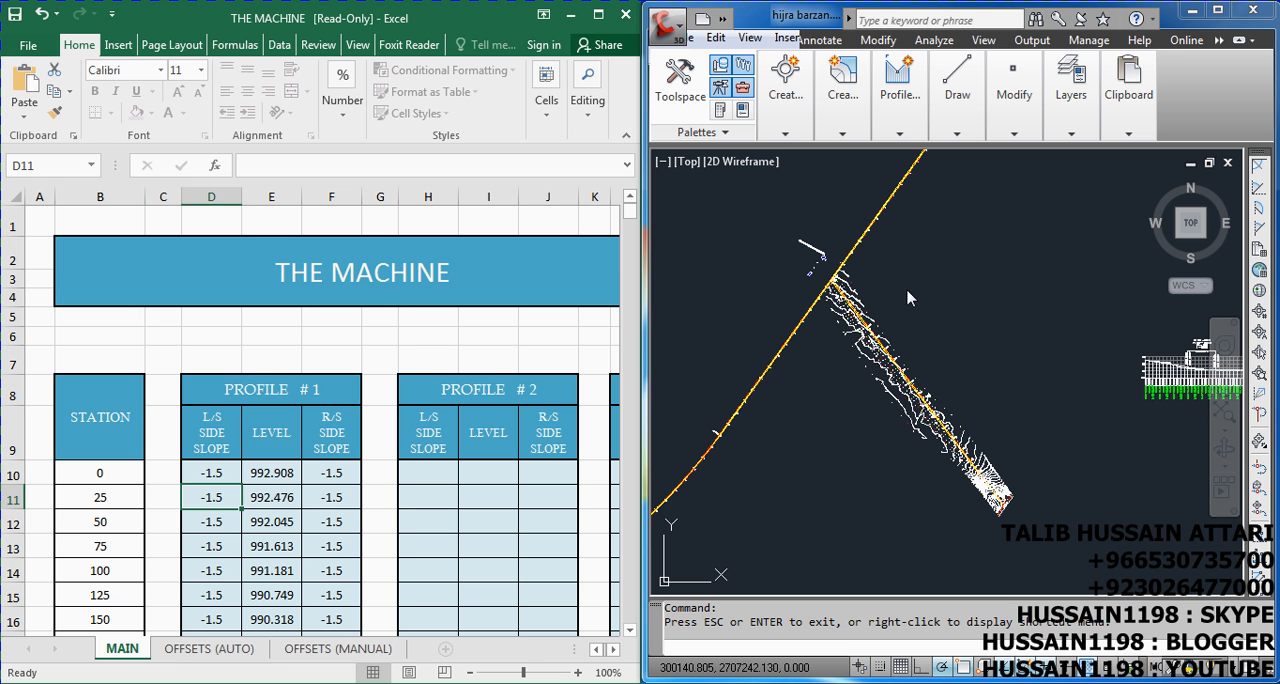
Compare the design levels of the first stations in the Civil 3D profile view with the PROFILE # 1 LEVEL column in Excel
{"action": "left_click", "coordinate": [899, 367]}
{"action": "scroll", "coordinate": [813, 341], "scroll_direction": "down", "scroll_amount": 3}
{"action": "scroll", "coordinate": [952, 352], "scroll_direction": "up", "scroll_amount": 10}
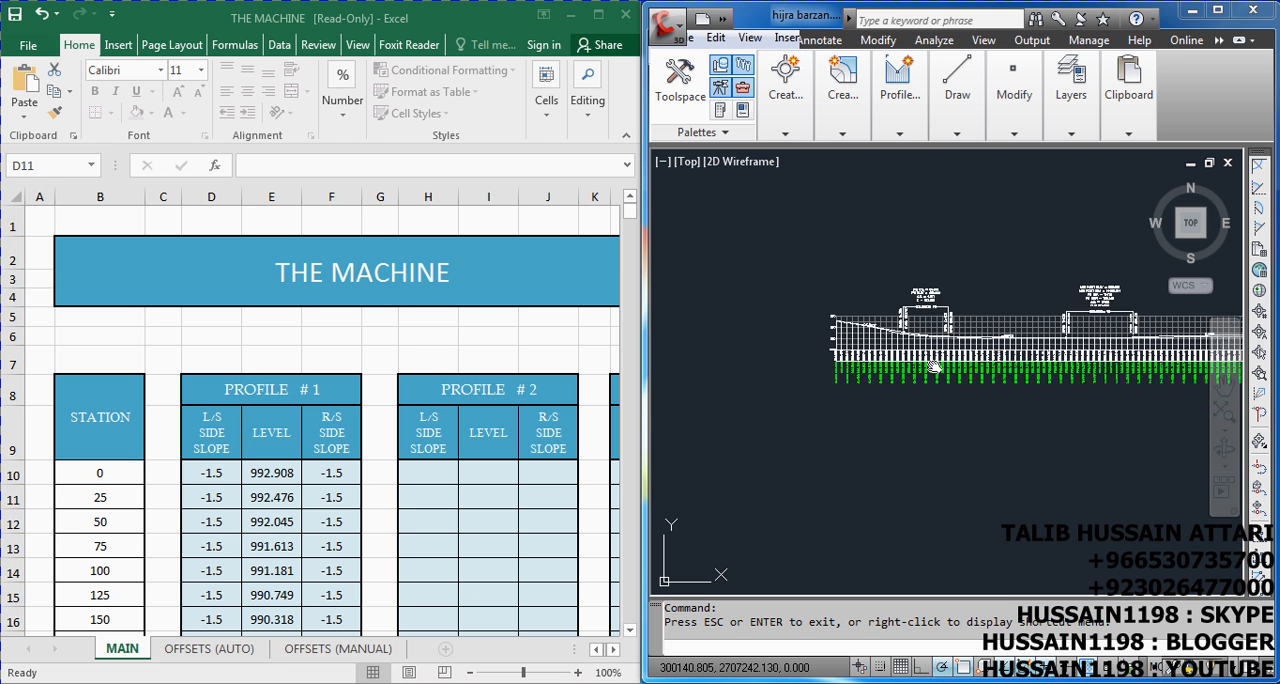
{"action": "scroll", "coordinate": [776, 354], "scroll_direction": "up", "scroll_amount": 2}
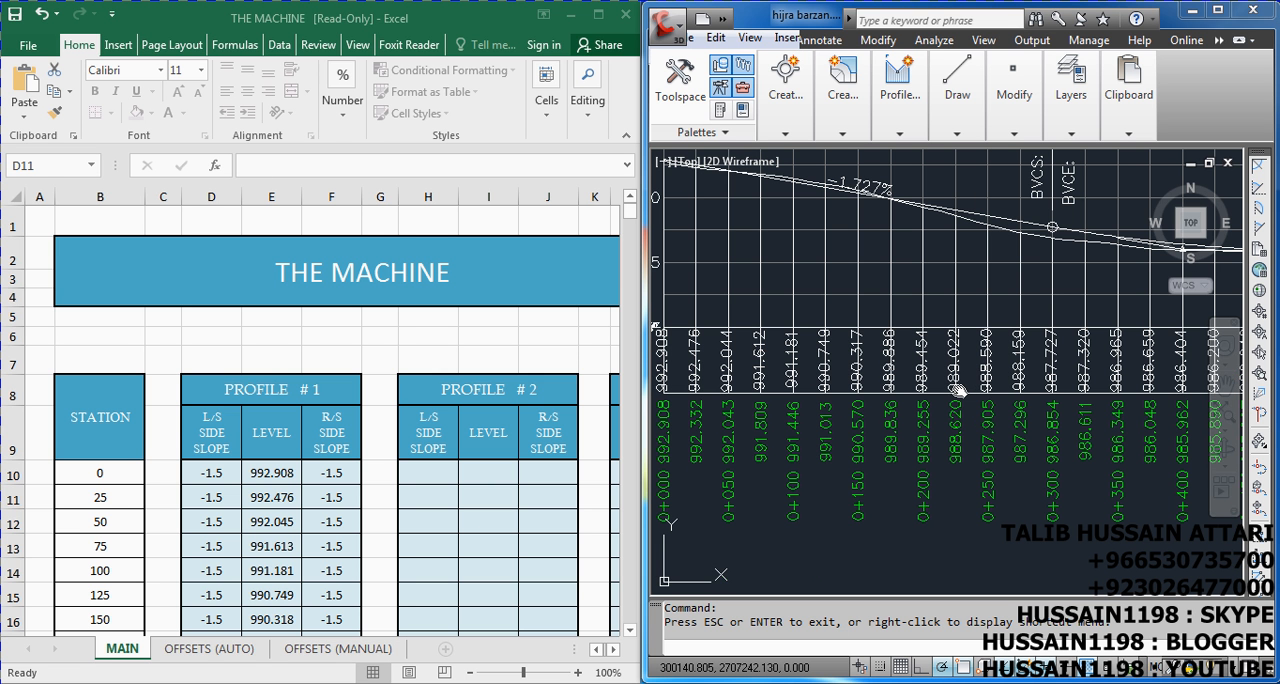
{"action": "scroll", "coordinate": [957, 390], "scroll_direction": "up", "scroll_amount": 2}
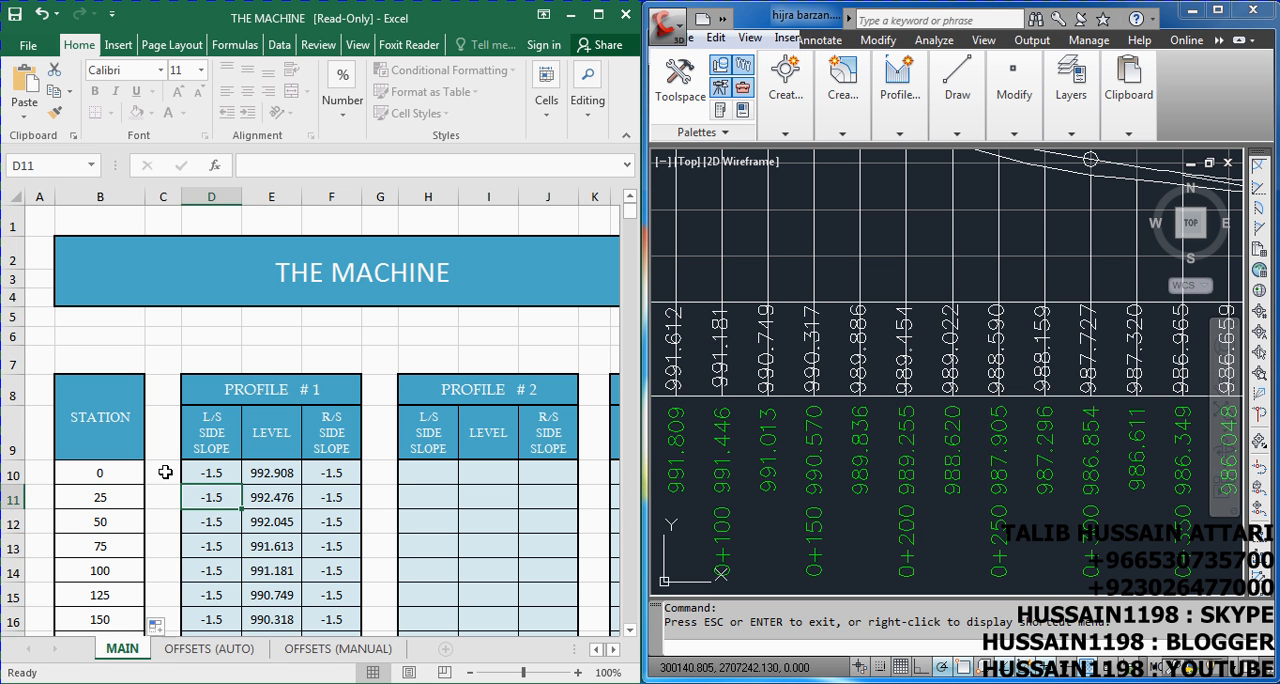
{"action": "scroll", "coordinate": [166, 475], "scroll_direction": "down", "scroll_amount": 3}
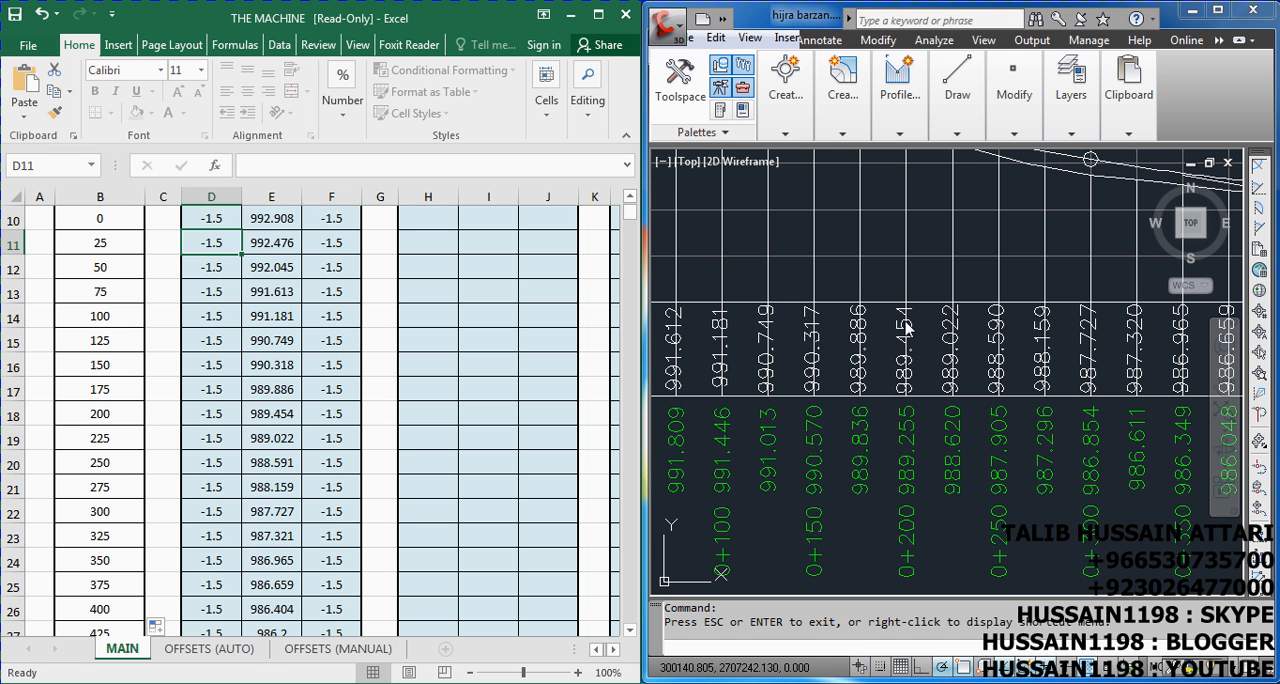
Check the design level at station 0+900 in the Civil 3D profile view against the workbook's PROFILE # 1 level for station 900
{"action": "scroll", "coordinate": [905, 325], "scroll_direction": "down", "scroll_amount": 6}
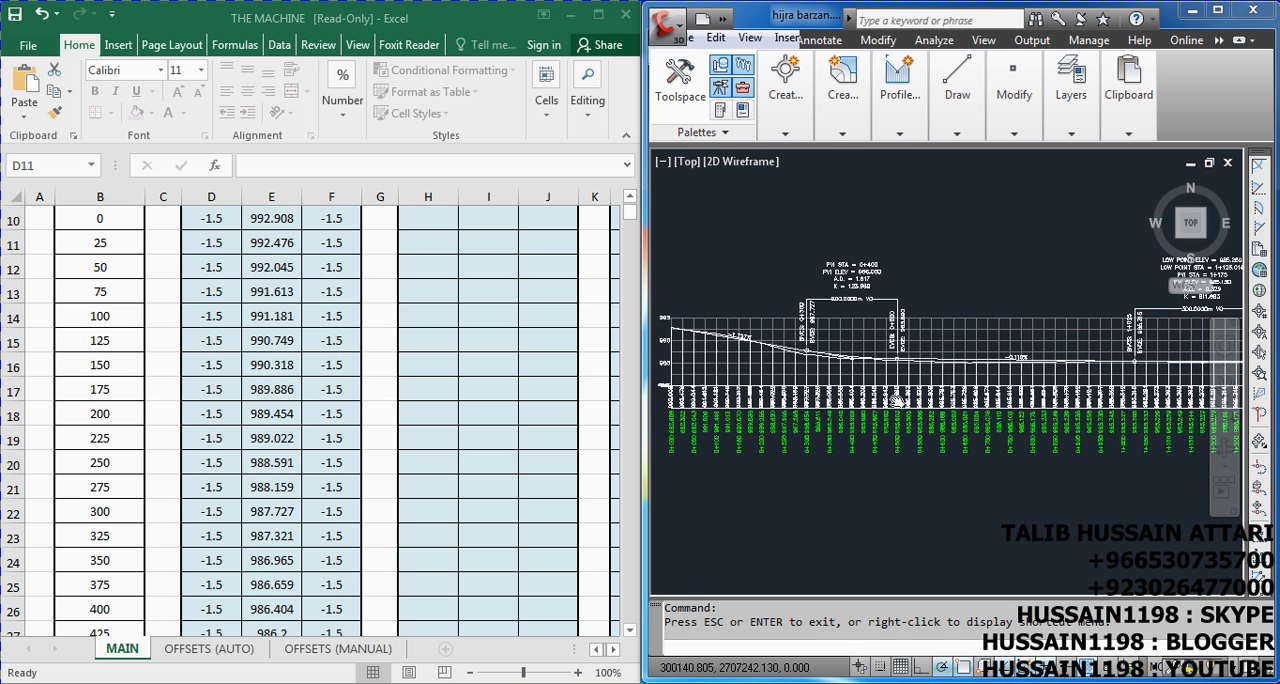
{"action": "scroll", "coordinate": [965, 418], "scroll_direction": "up", "scroll_amount": 5}
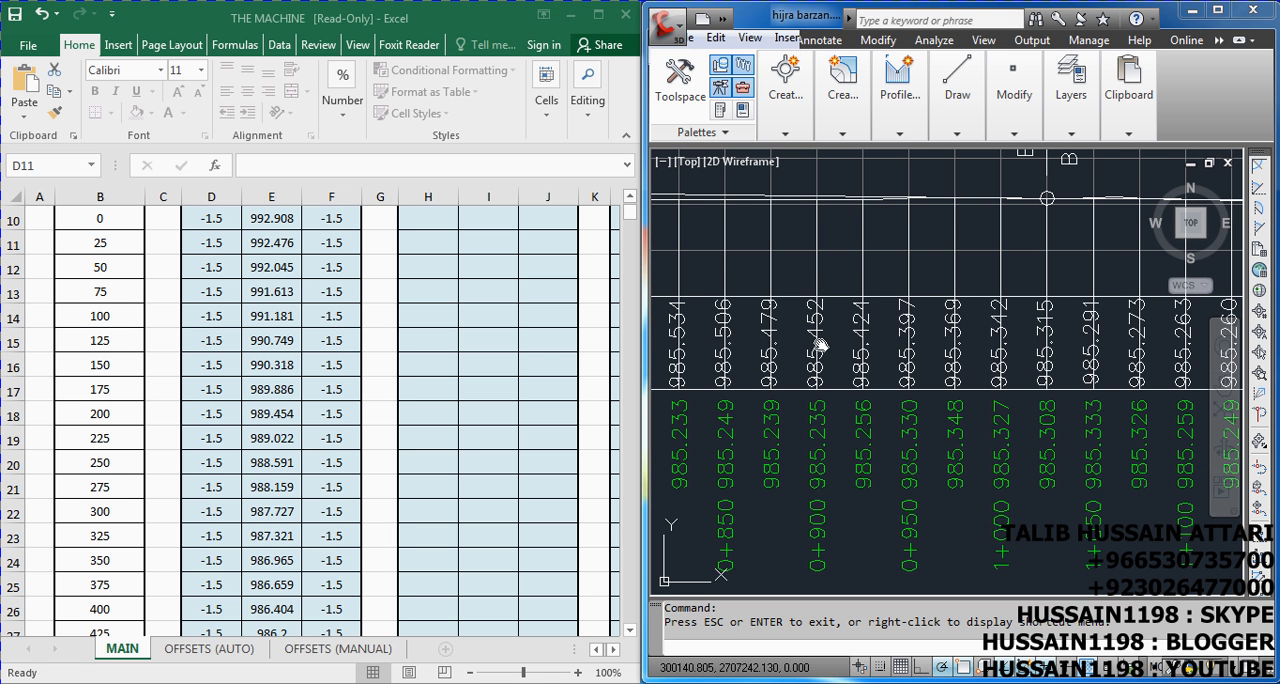
{"action": "scroll", "coordinate": [818, 345], "scroll_direction": "up", "scroll_amount": 2}
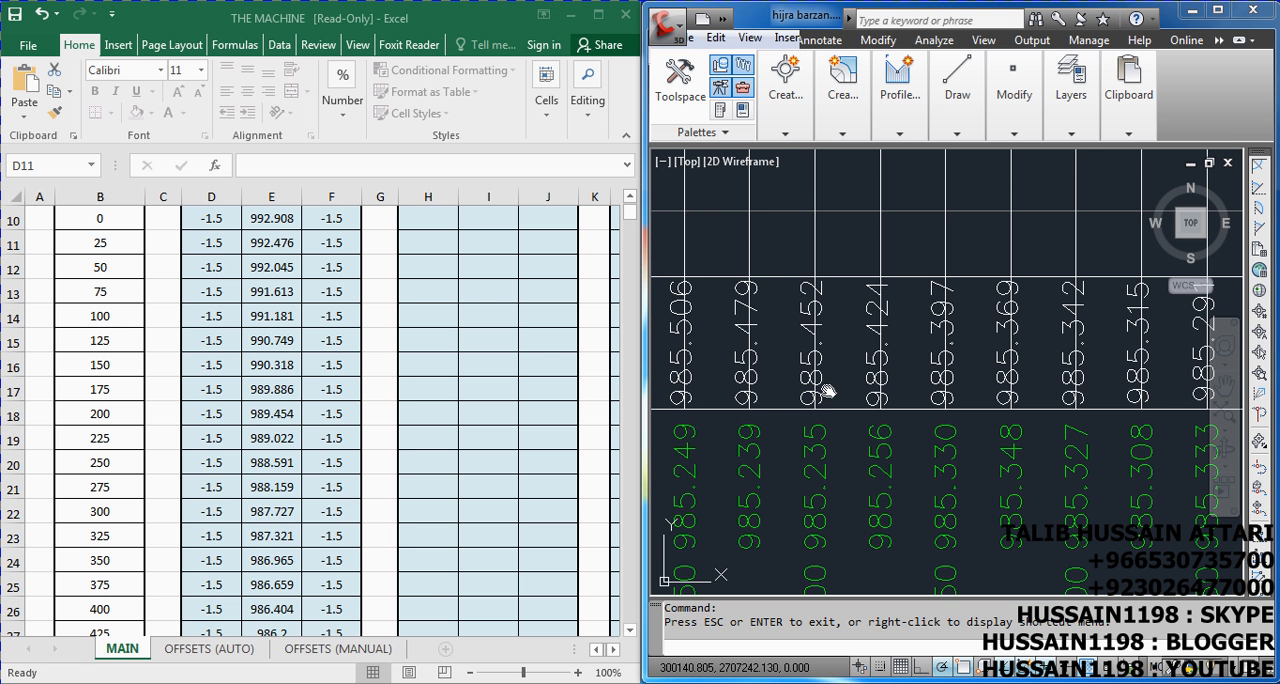
{"action": "left_click", "coordinate": [316, 414]}
{"action": "scroll", "coordinate": [316, 414], "scroll_direction": "down", "scroll_amount": 10}
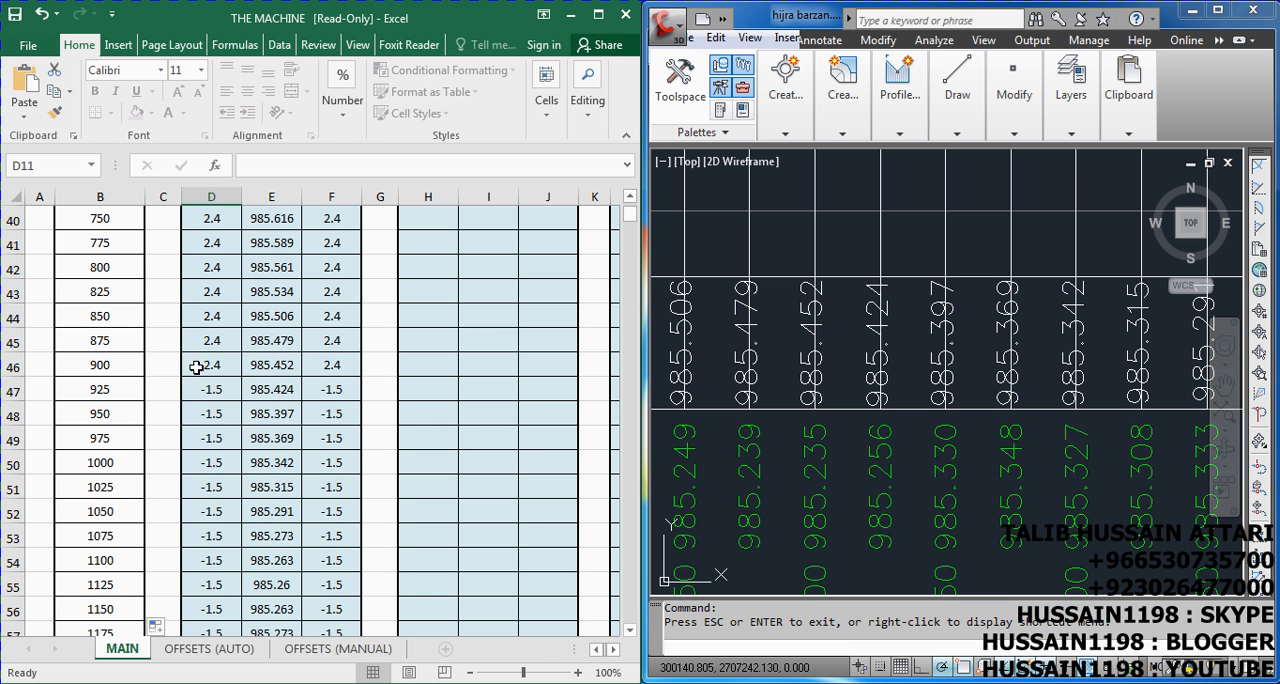
{"action": "left_click", "coordinate": [277, 366]}
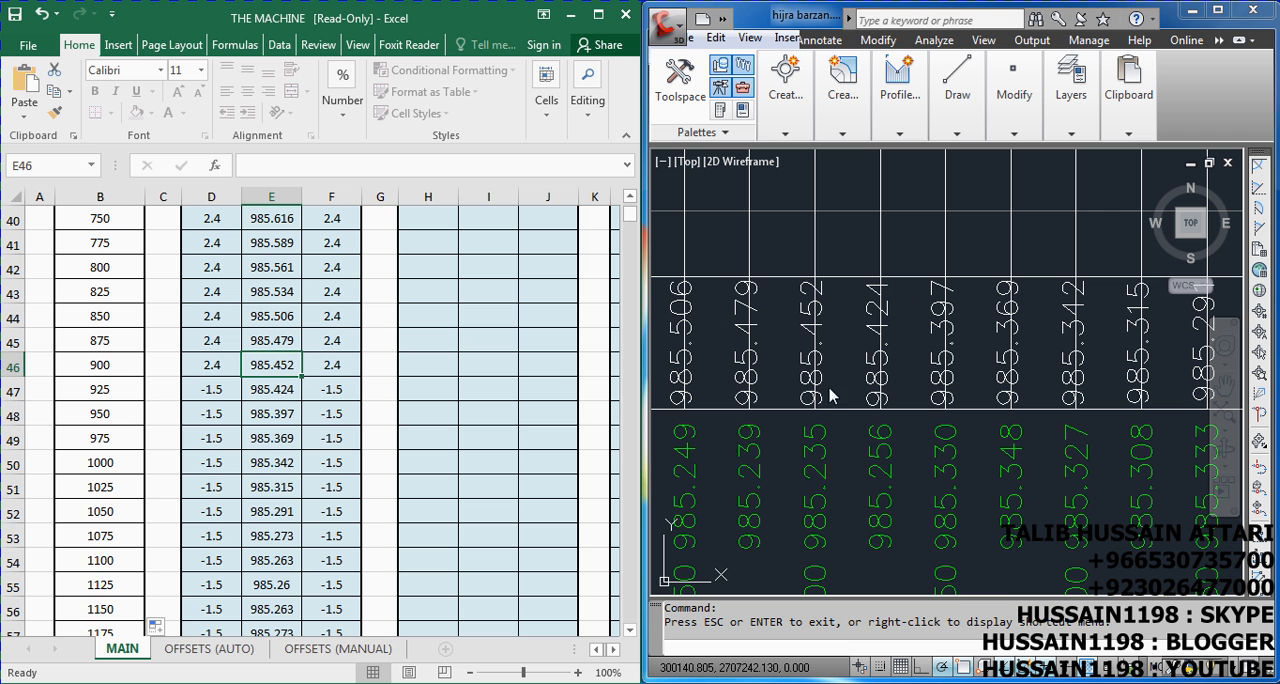
{"action": "scroll", "coordinate": [866, 354], "scroll_direction": "down", "scroll_amount": 1}
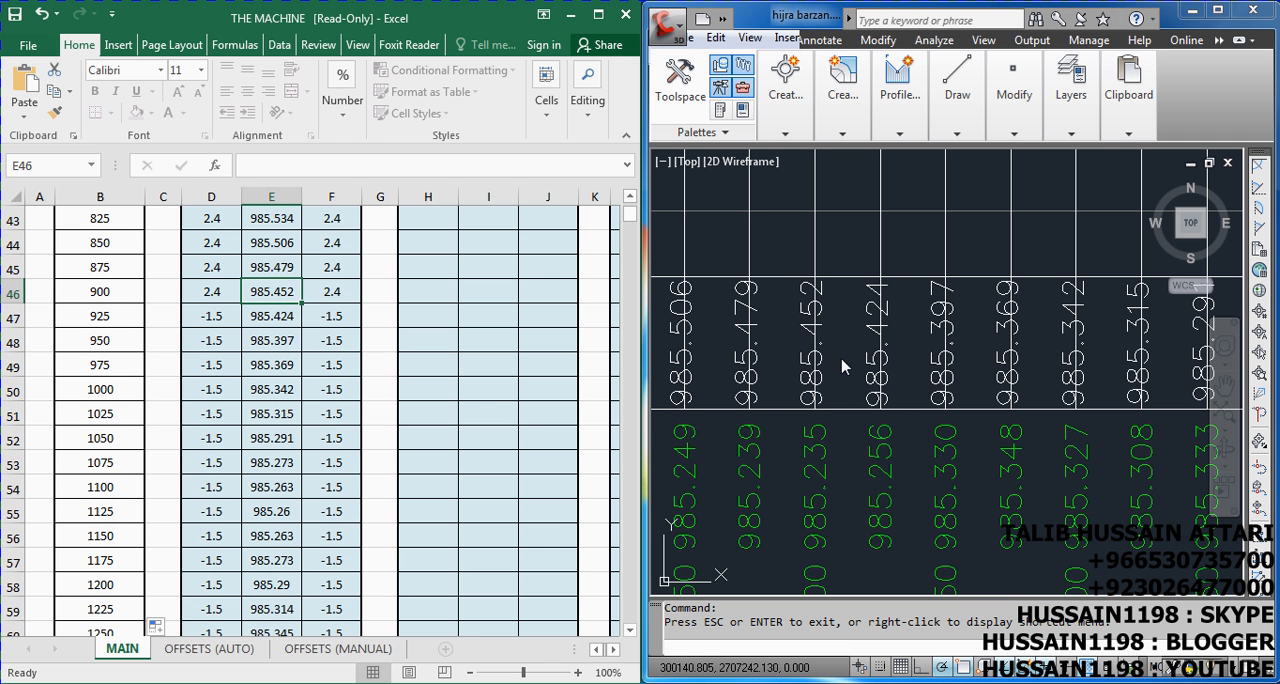
In Civil 3D, examine the profile's design levels along the 300 m vertical curve from 1+025 to 1+325
{"action": "scroll", "coordinate": [886, 420], "scroll_direction": "down", "scroll_amount": 1}
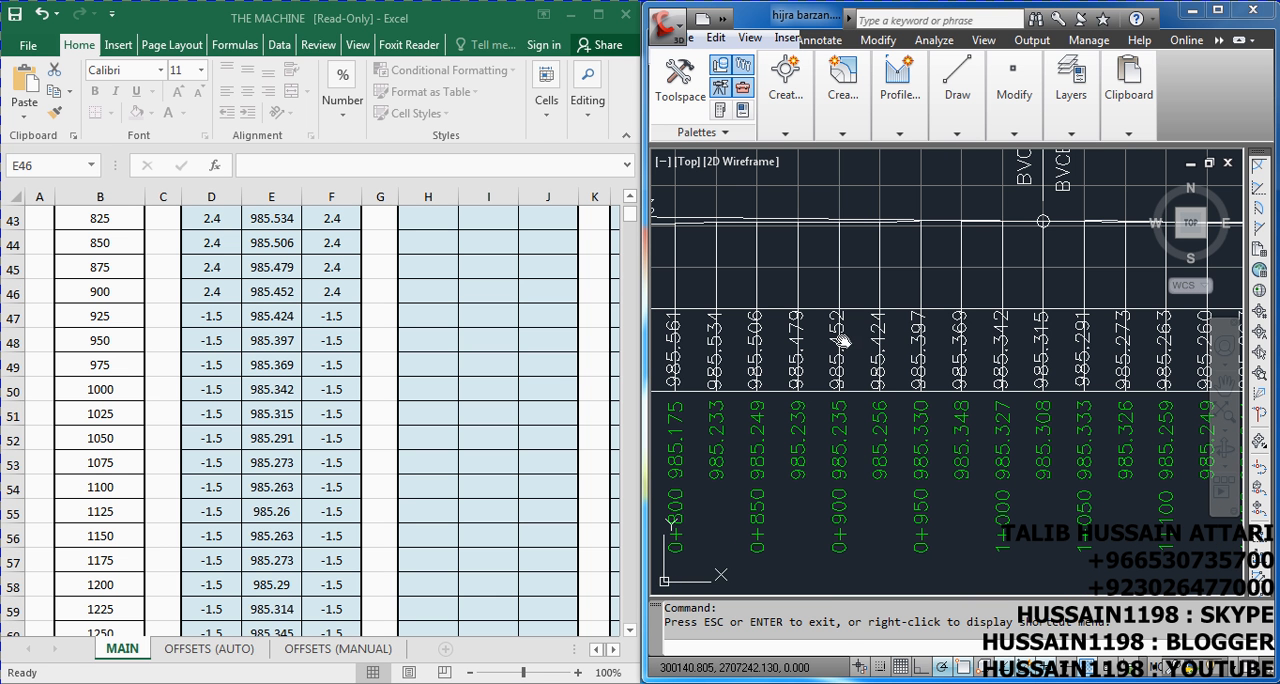
{"action": "scroll", "coordinate": [915, 342], "scroll_direction": "down", "scroll_amount": 2}
{"action": "scroll", "coordinate": [880, 366], "scroll_direction": "down", "scroll_amount": 1}
{"action": "left_click_drag", "start_coordinate": [880, 366], "coordinate": [877, 339]}
{"action": "scroll", "coordinate": [906, 392], "scroll_direction": "up", "scroll_amount": 1}
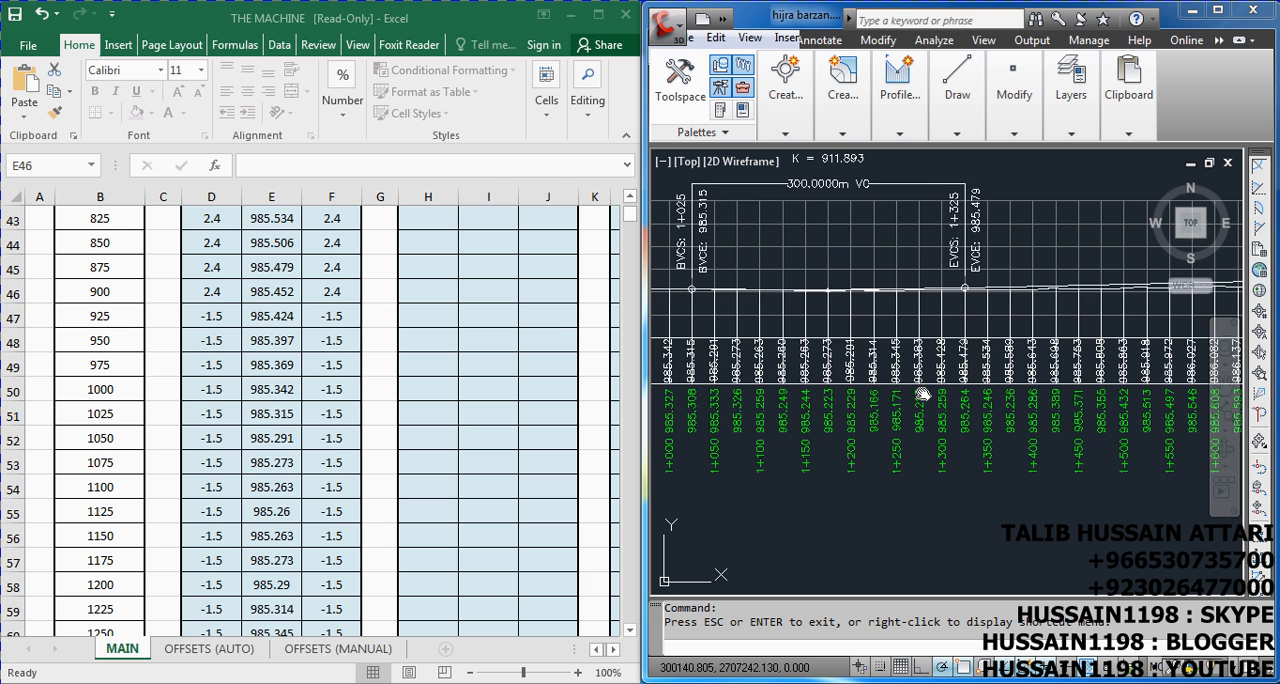
{"action": "scroll", "coordinate": [924, 393], "scroll_direction": "up", "scroll_amount": 1}
{"action": "scroll", "coordinate": [893, 407], "scroll_direction": "down", "scroll_amount": 2}
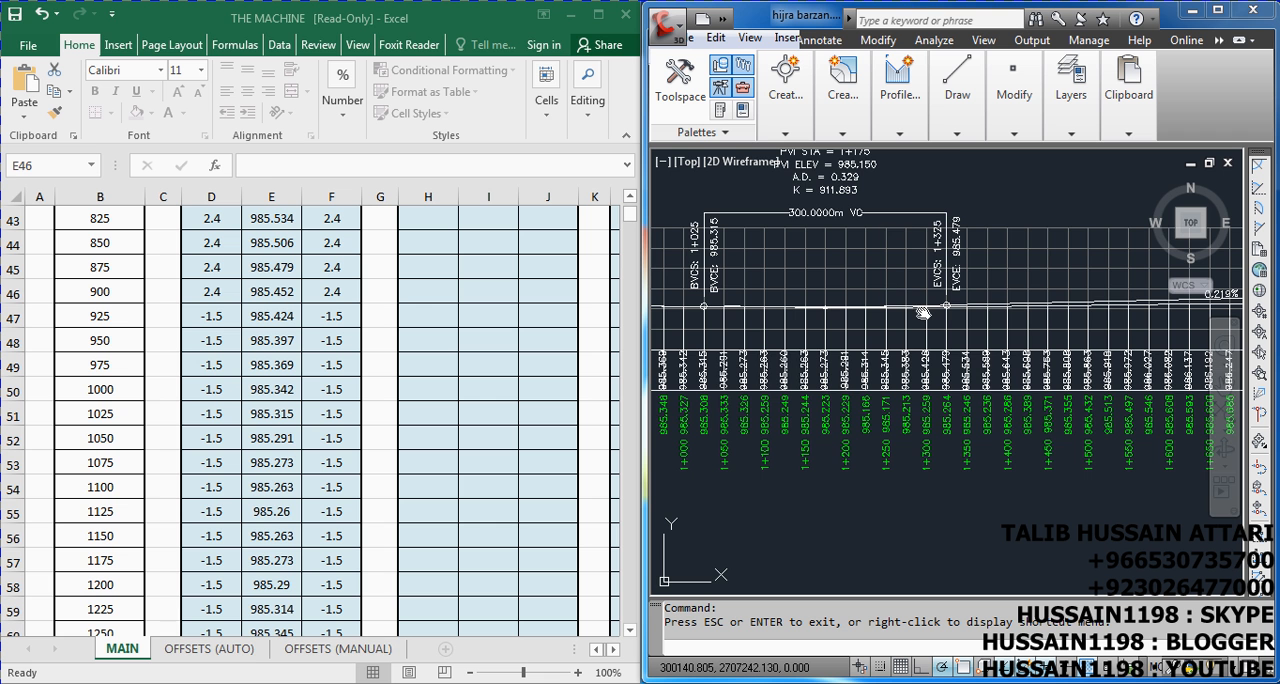
{"action": "scroll", "coordinate": [887, 393], "scroll_direction": "up", "scroll_amount": 1}
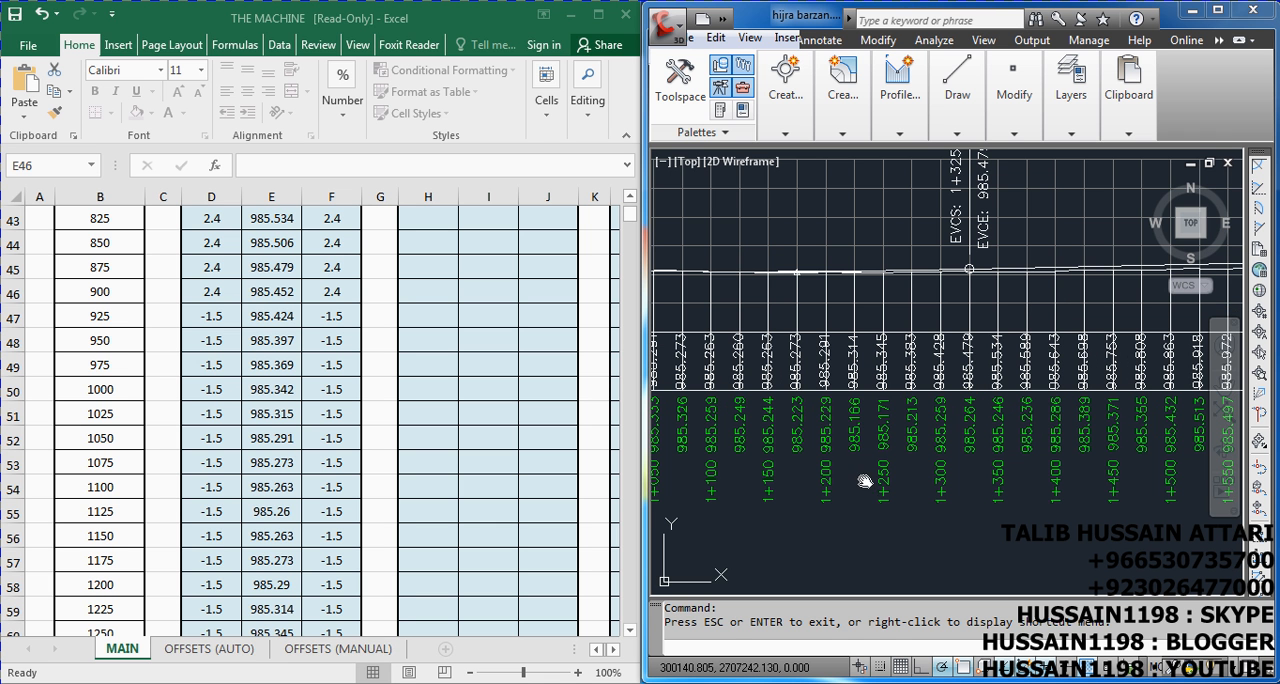
{"action": "scroll", "coordinate": [816, 381], "scroll_direction": "up", "scroll_amount": 1}
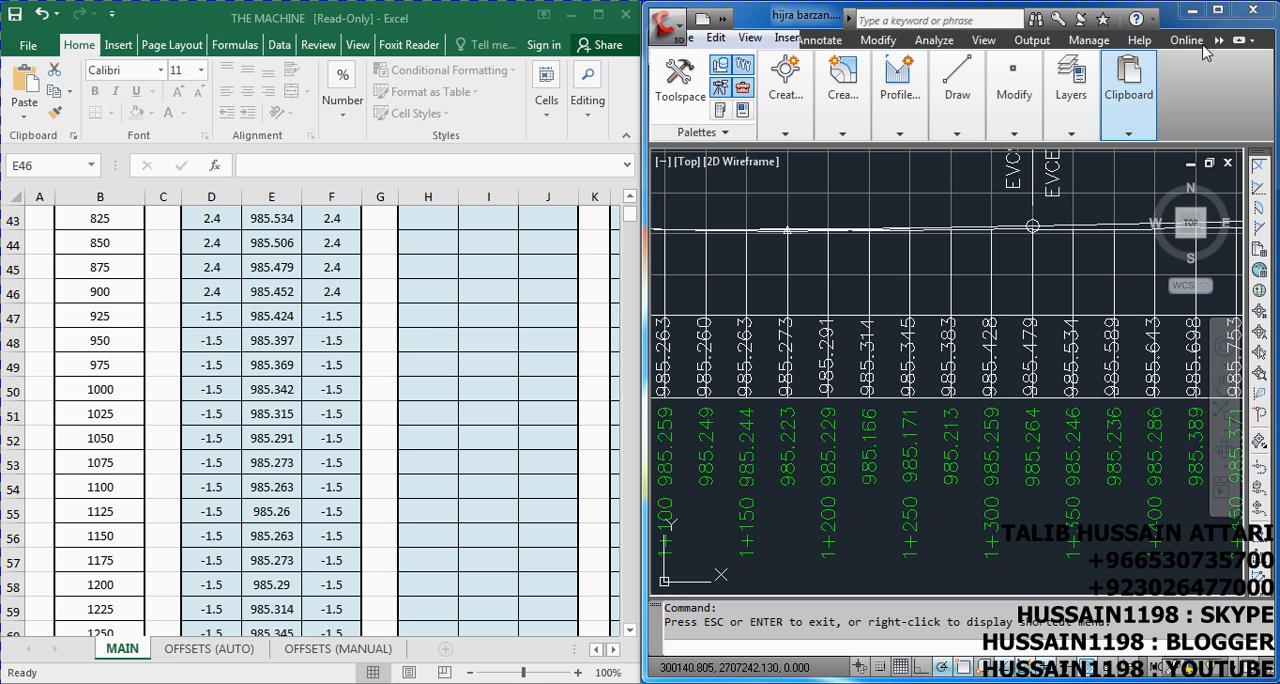
{"action": "scroll", "coordinate": [765, 378], "scroll_direction": "down", "scroll_amount": 6}
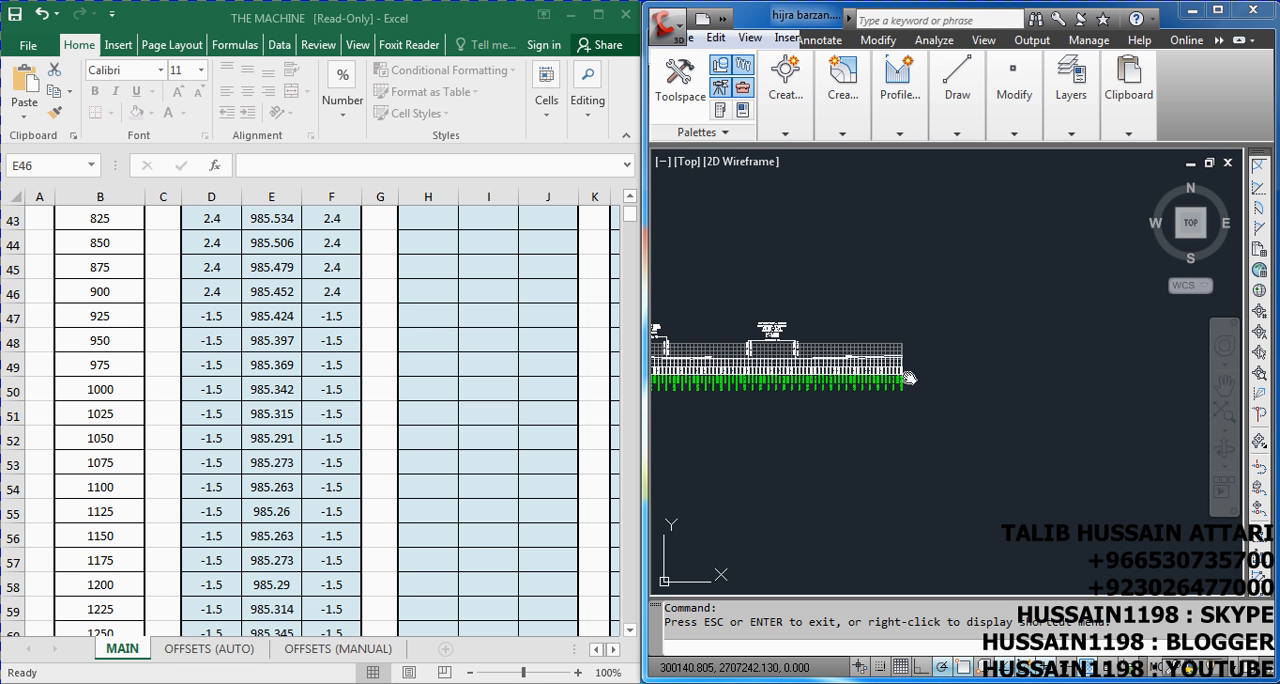
Compare the design levels up to station 2+000 in the Civil 3D profile view with the PROFILE # 1 levels in Excel
{"action": "scroll", "coordinate": [814, 380], "scroll_direction": "up", "scroll_amount": 5}
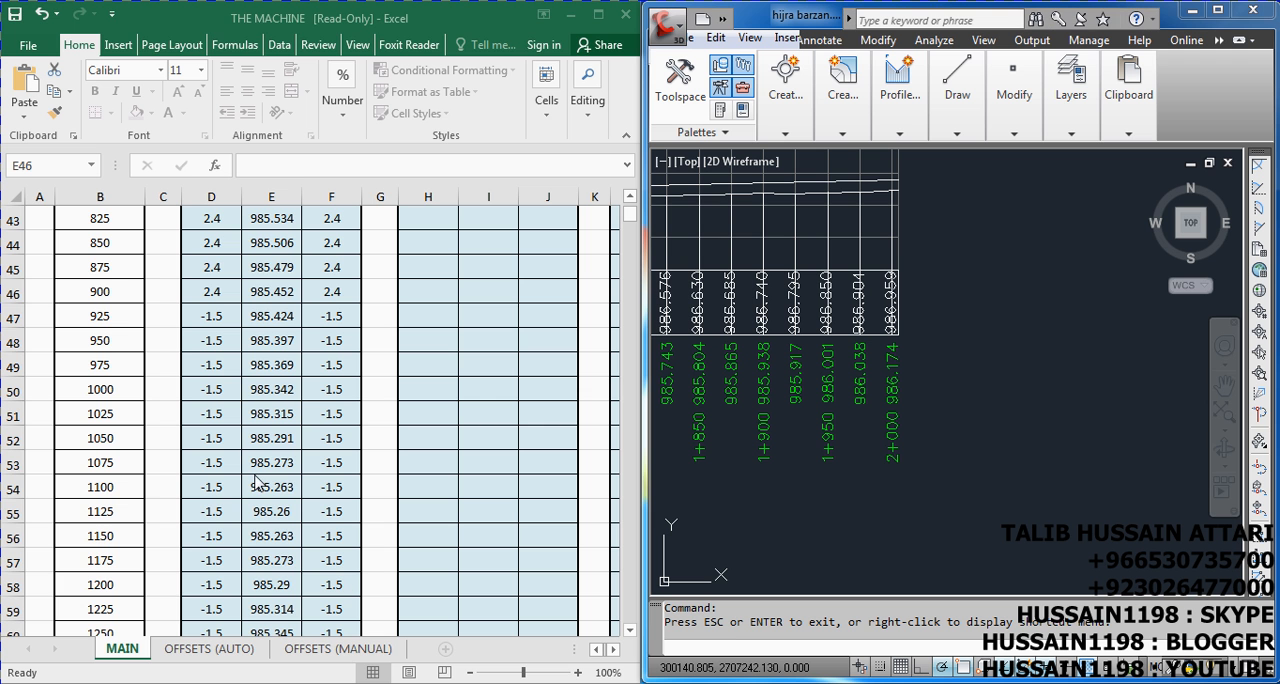
{"action": "left_click", "coordinate": [406, 459]}
{"action": "scroll", "coordinate": [268, 460], "scroll_direction": "down", "scroll_amount": 13}
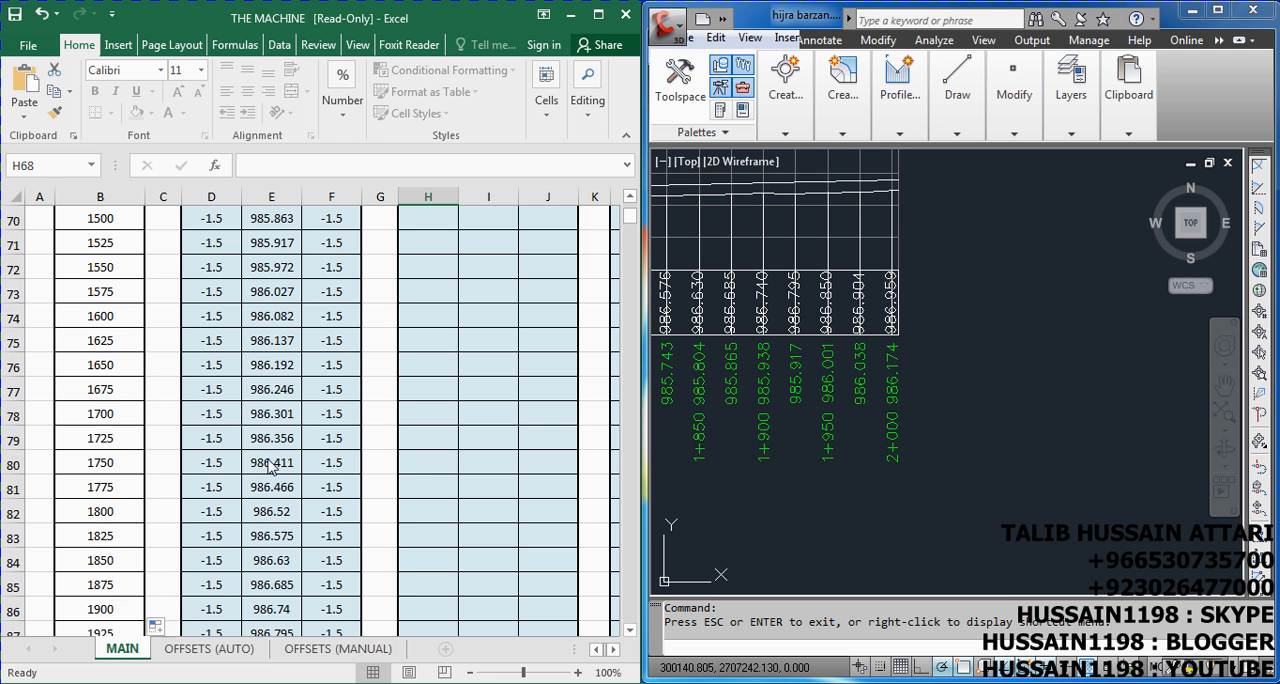
{"action": "left_click", "coordinate": [294, 368]}
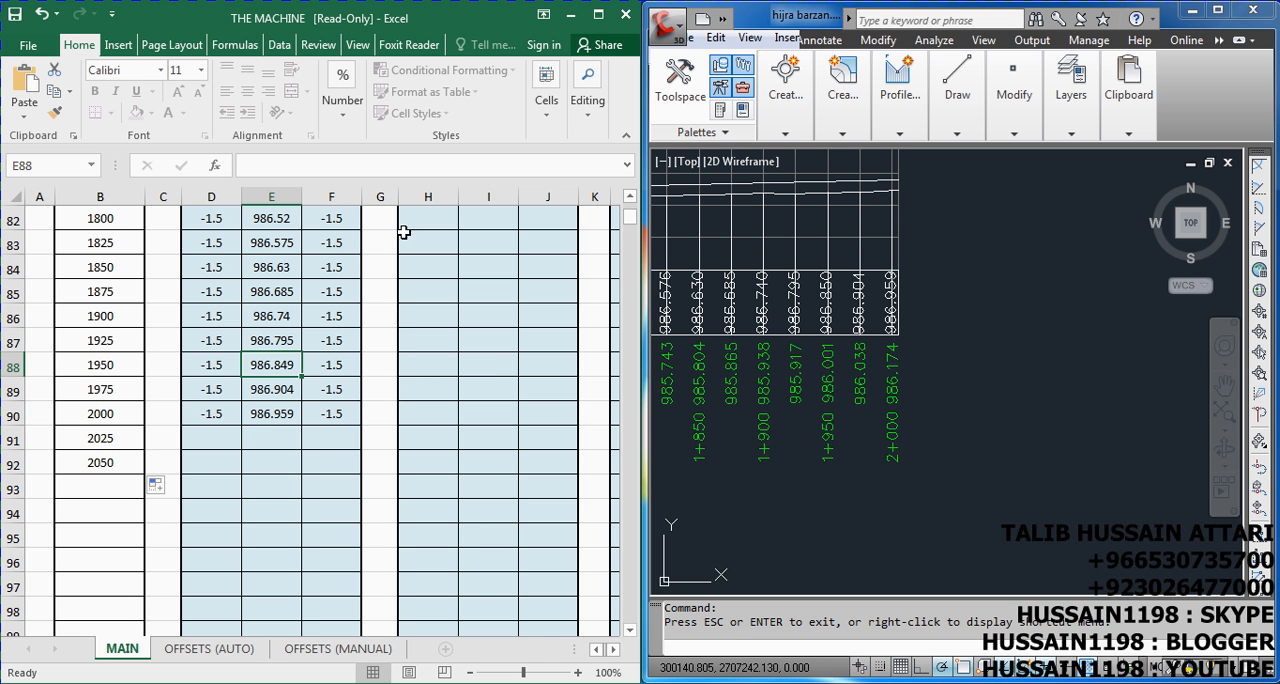
Maximize the Excel workbook, switch to the OFFSETS (AUTO) sheet and check the PROFILE NO # choices, keeping profile 1
{"action": "left_click", "coordinate": [598, 14]}
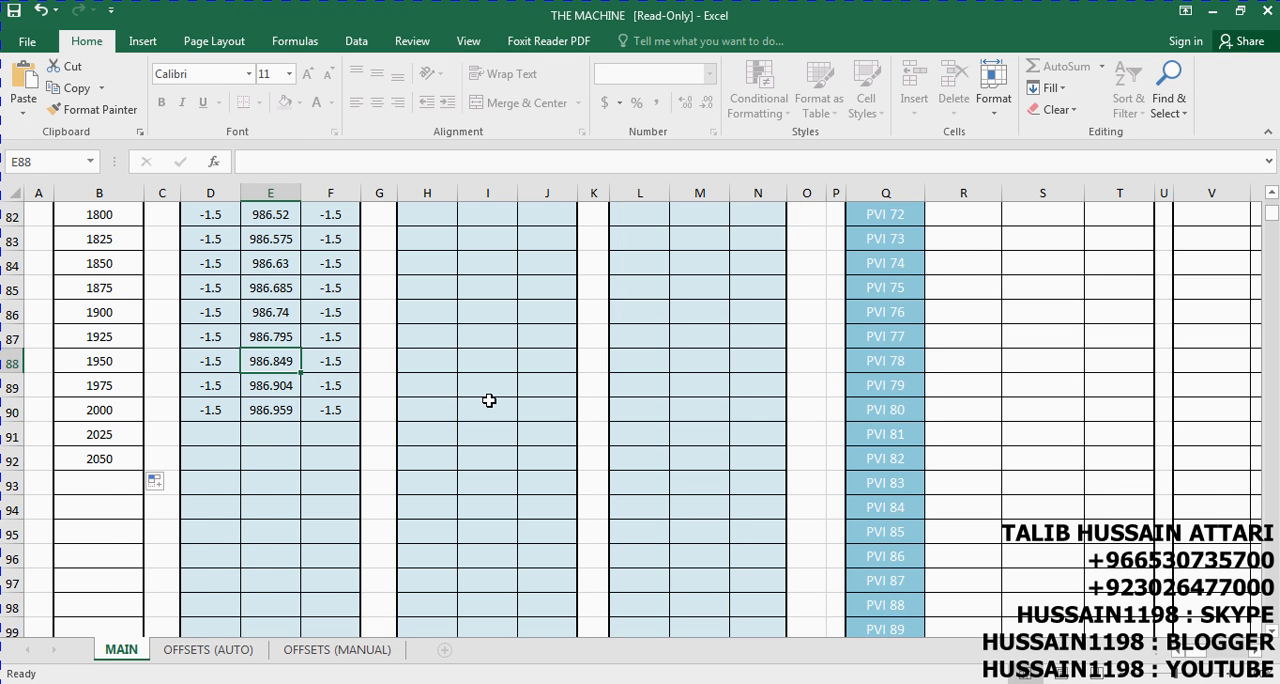
{"action": "scroll", "coordinate": [337, 440], "scroll_direction": "up", "scroll_amount": 20}
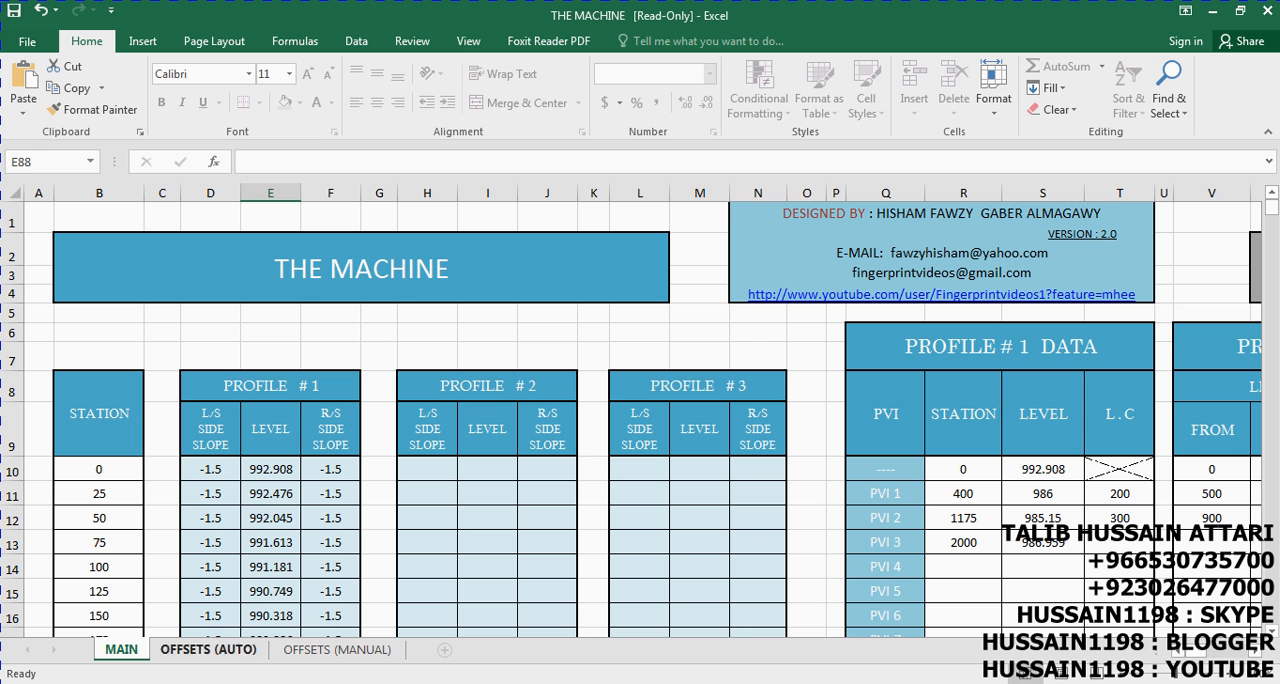
{"action": "left_click", "coordinate": [232, 656]}
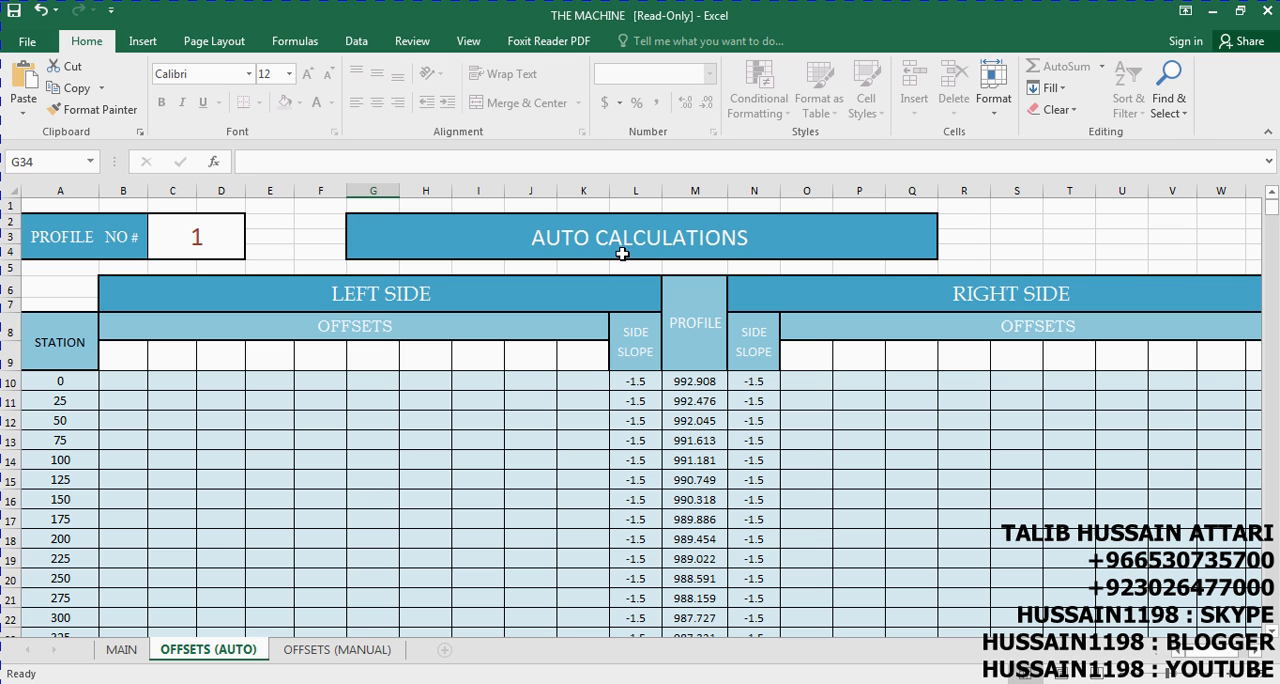
{"action": "left_click", "coordinate": [194, 238]}
{"action": "left_click", "coordinate": [256, 223]}
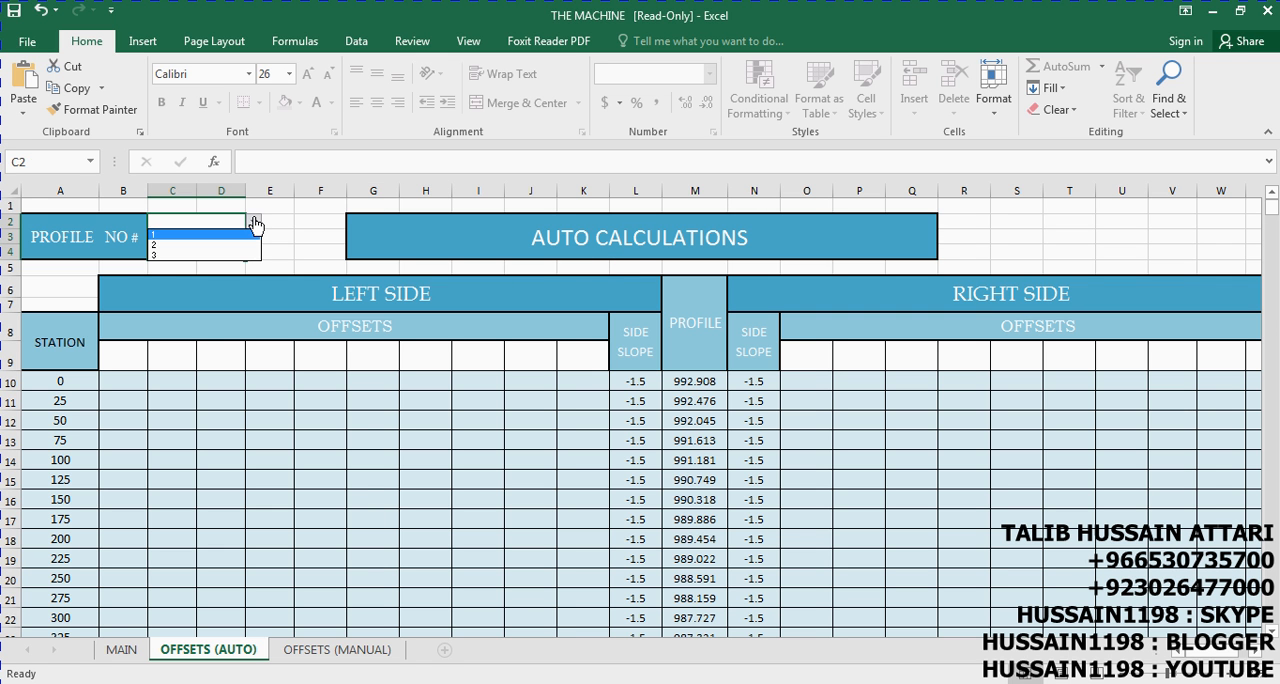
{"action": "left_click", "coordinate": [289, 244]}
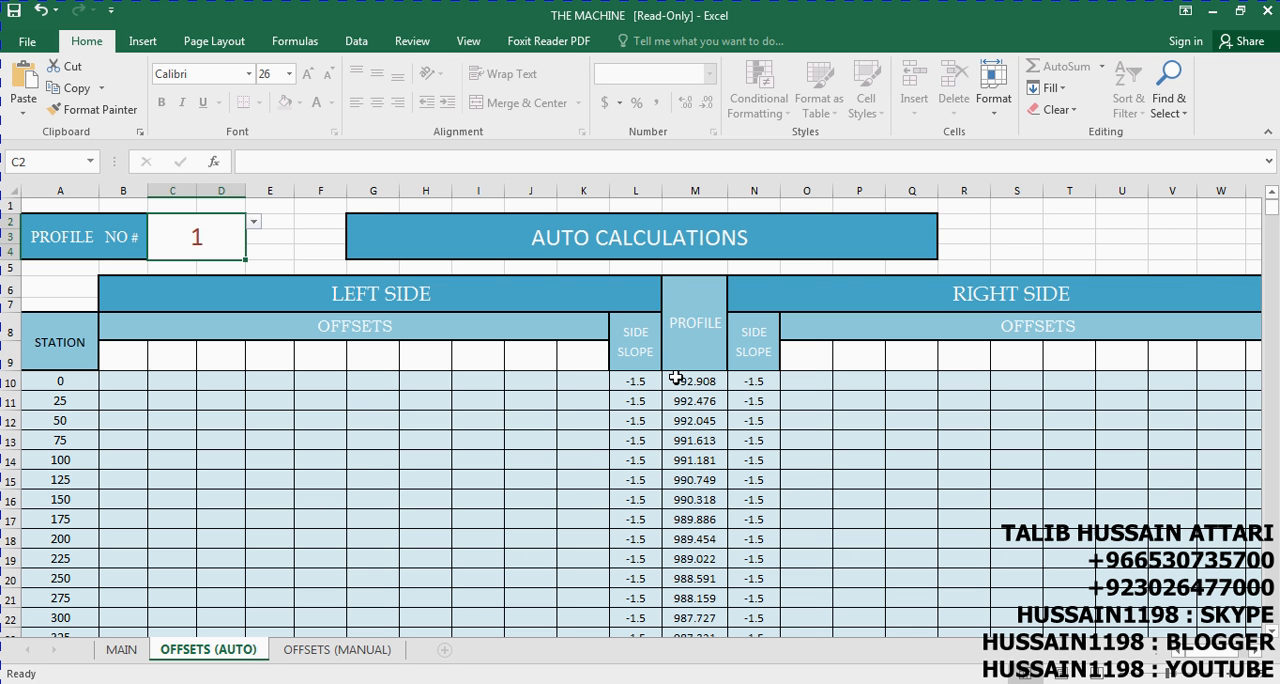
Examine the profile levels and side slopes along the stations on the OFFSETS (AUTO) sheet, marking the row of station 500
{"action": "scroll", "coordinate": [686, 468], "scroll_direction": "down", "scroll_amount": 10}
{"action": "scroll", "coordinate": [686, 468], "scroll_direction": "up", "scroll_amount": 3}
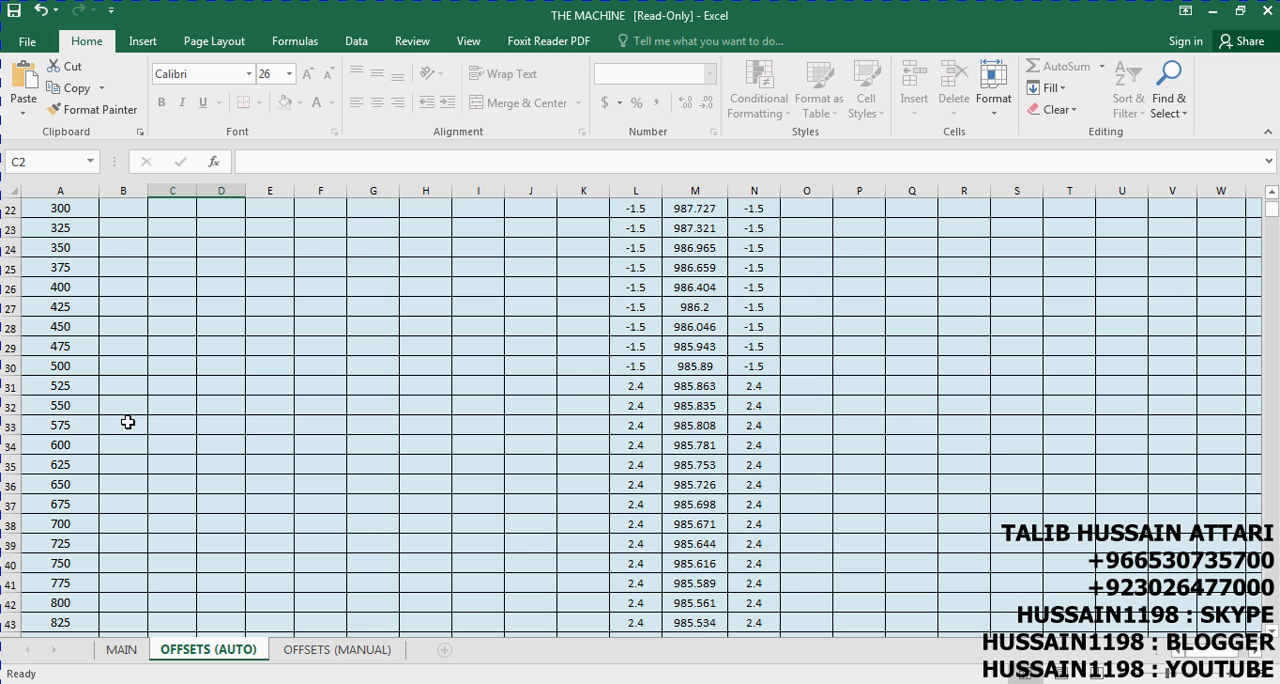
{"action": "left_click", "coordinate": [9, 366]}
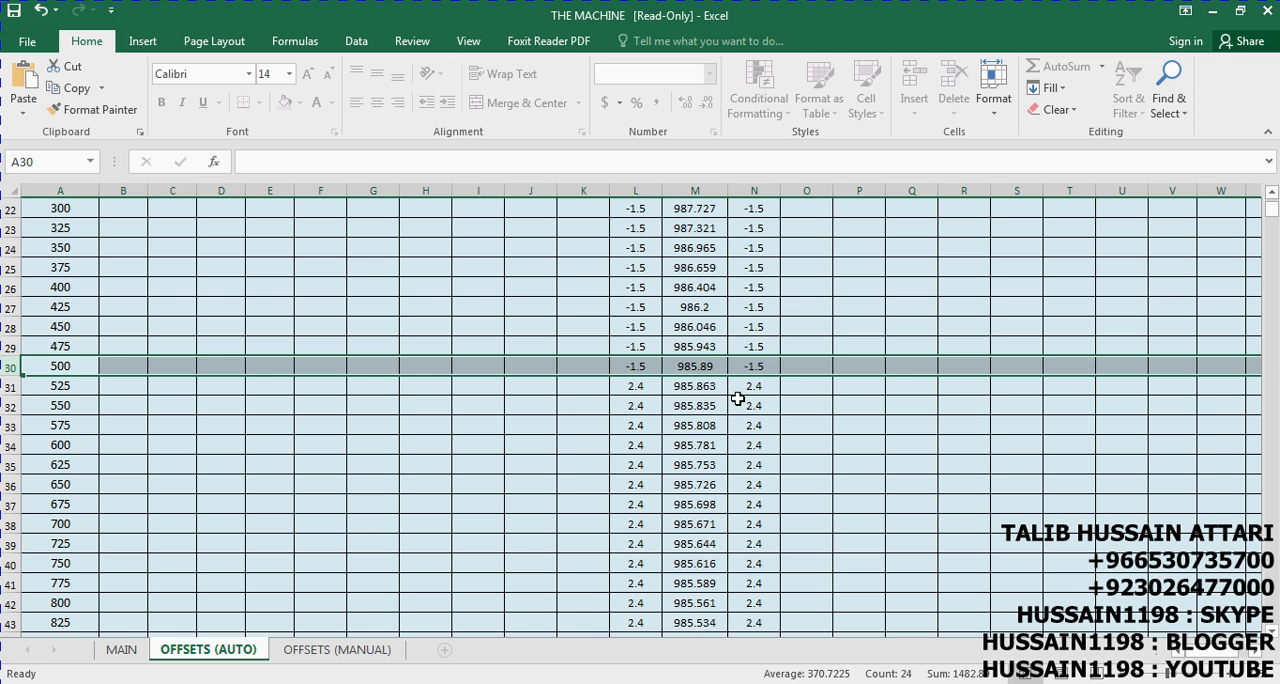
{"action": "scroll", "coordinate": [735, 408], "scroll_direction": "down", "scroll_amount": 8}
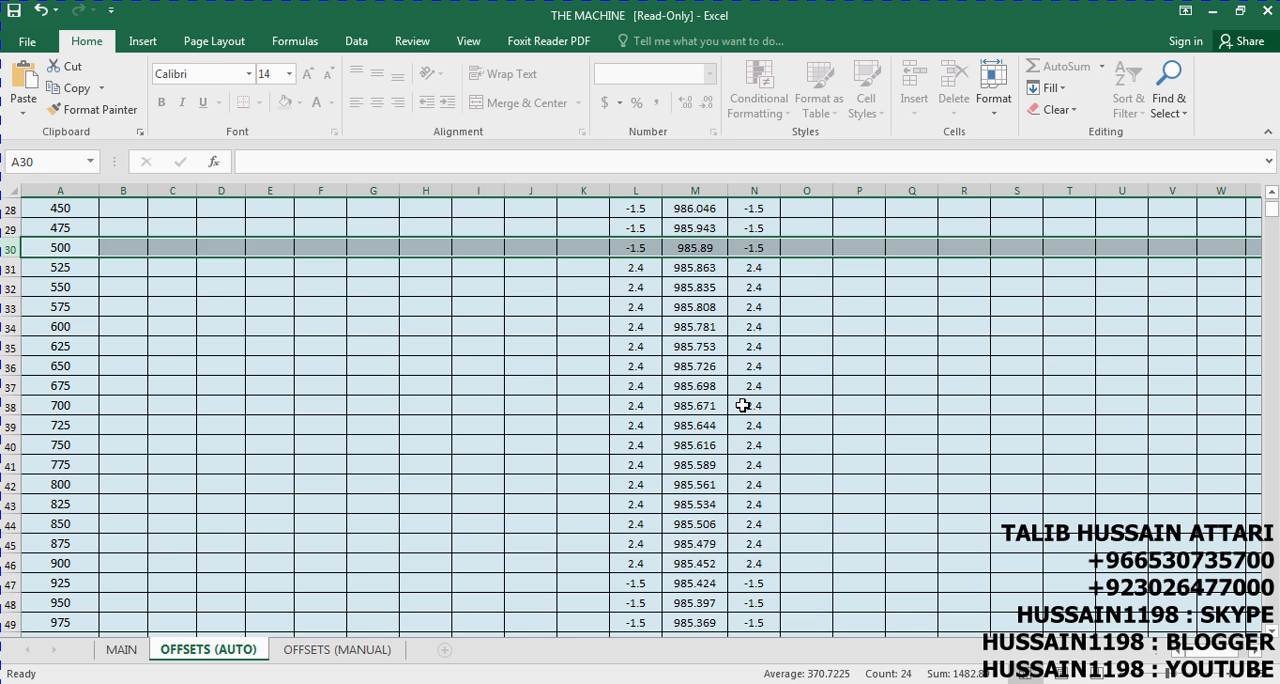
{"action": "scroll", "coordinate": [725, 370], "scroll_direction": "up", "scroll_amount": 14}
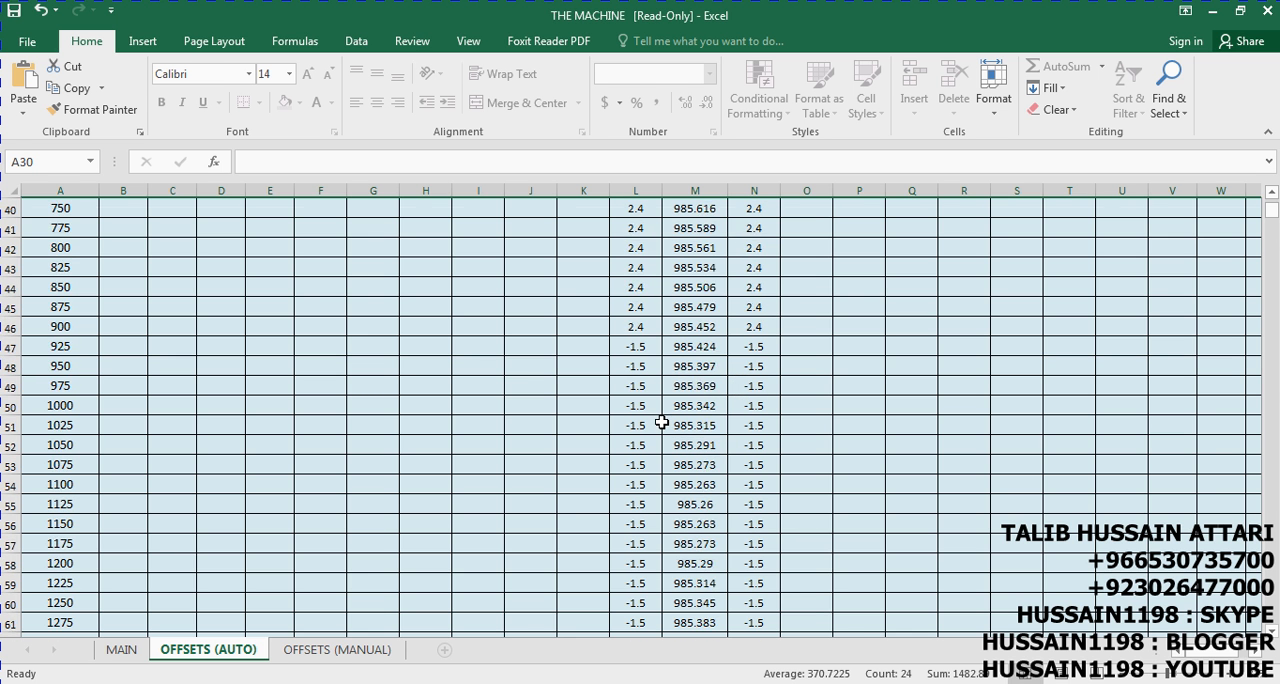
{"action": "scroll", "coordinate": [657, 424], "scroll_direction": "up", "scroll_amount": 1}
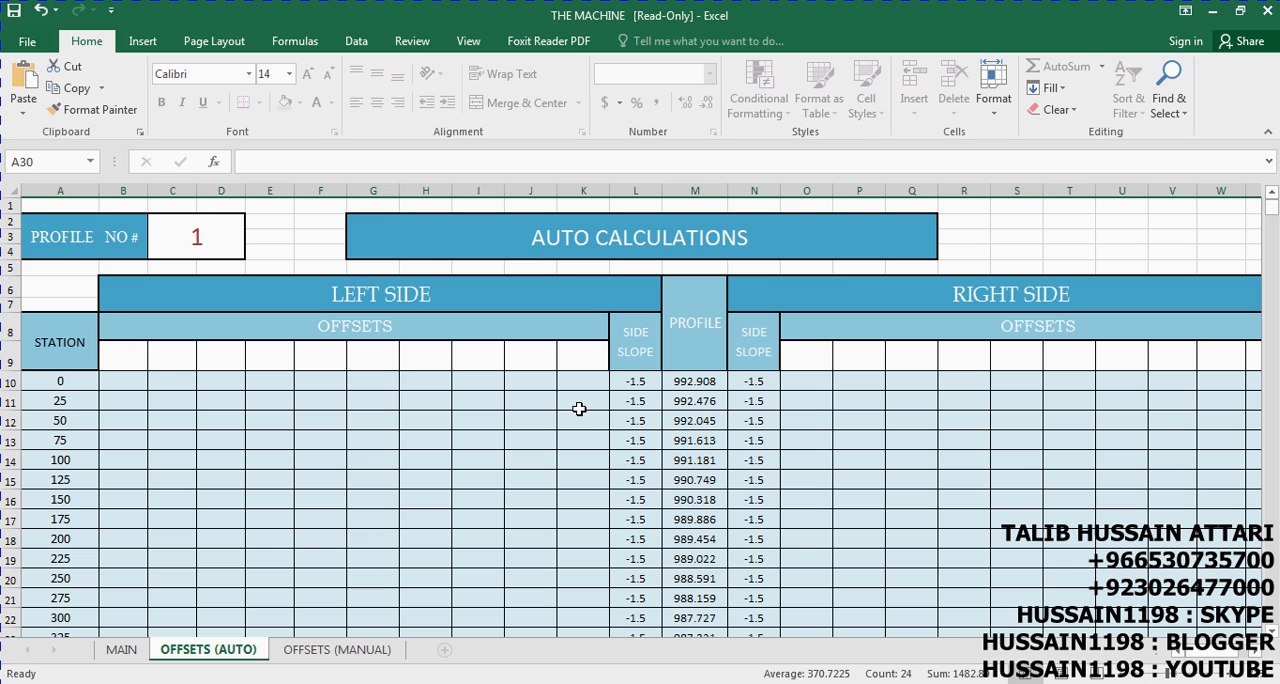
Enter the left-side offsets 3, 5, 6, 10 and 25 on the OFFSETS (AUTO) sheet, working outward from the profile
{"action": "left_click", "coordinate": [580, 405]}
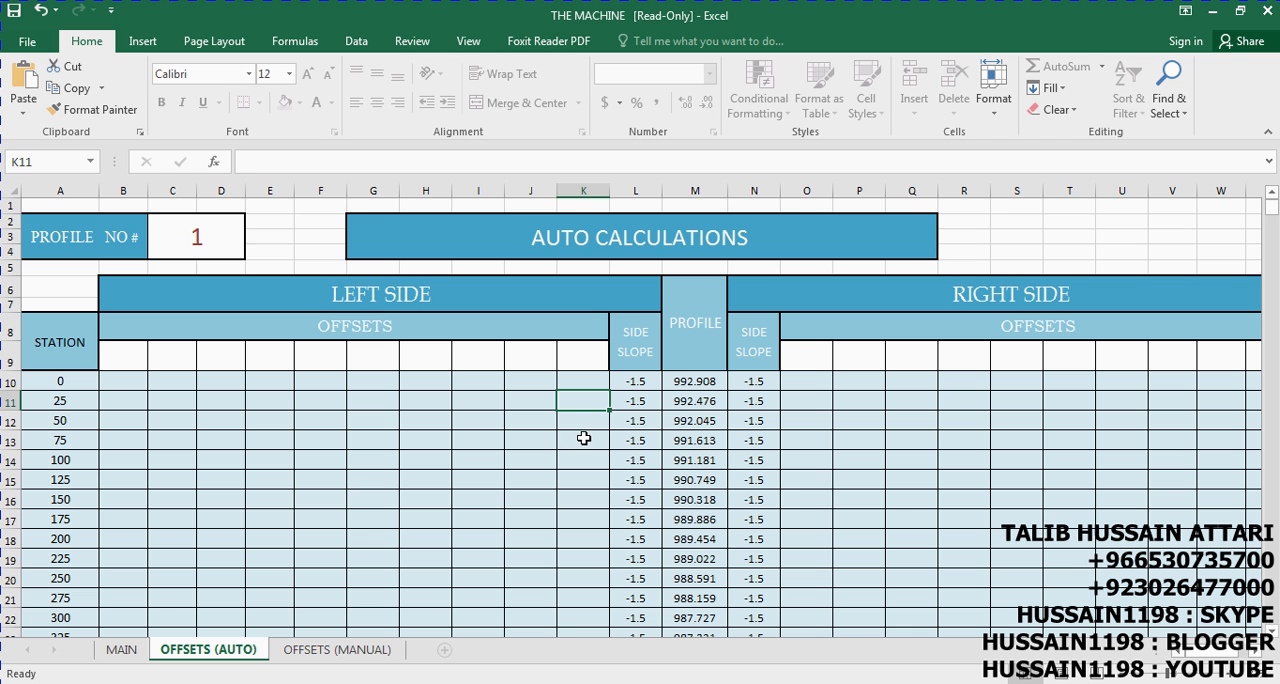
{"action": "left_click", "coordinate": [576, 360]}
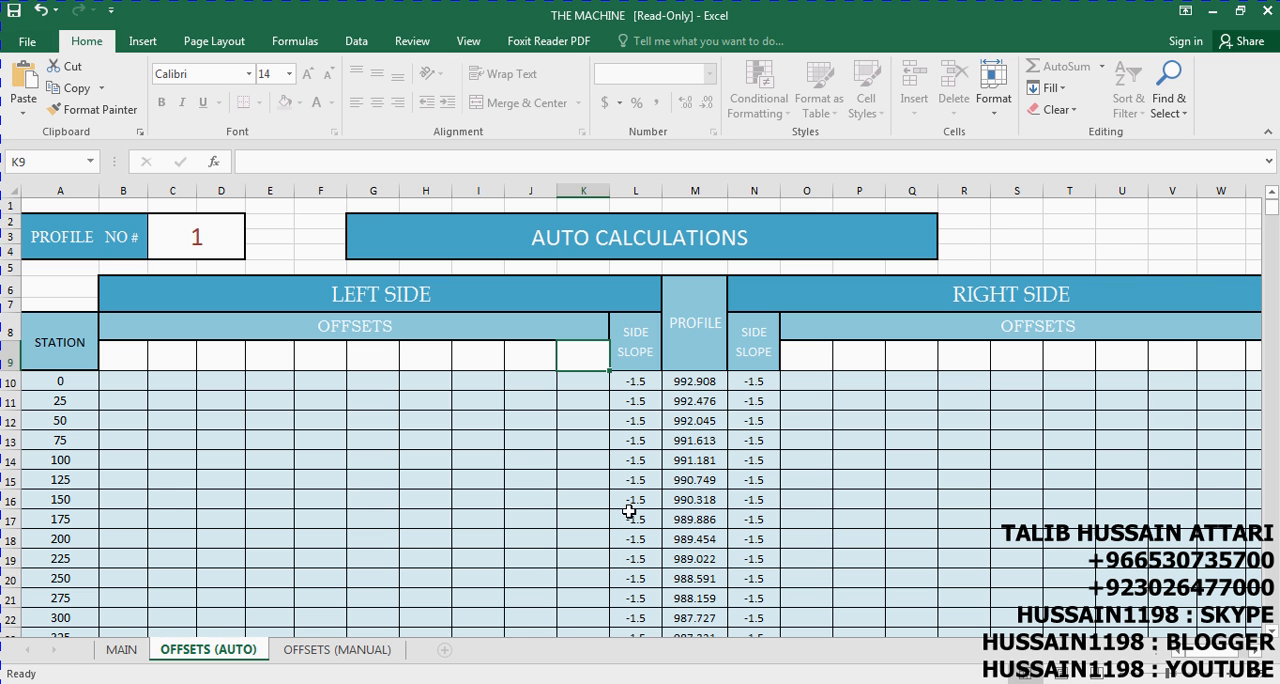
{"action": "type", "text": "3"}
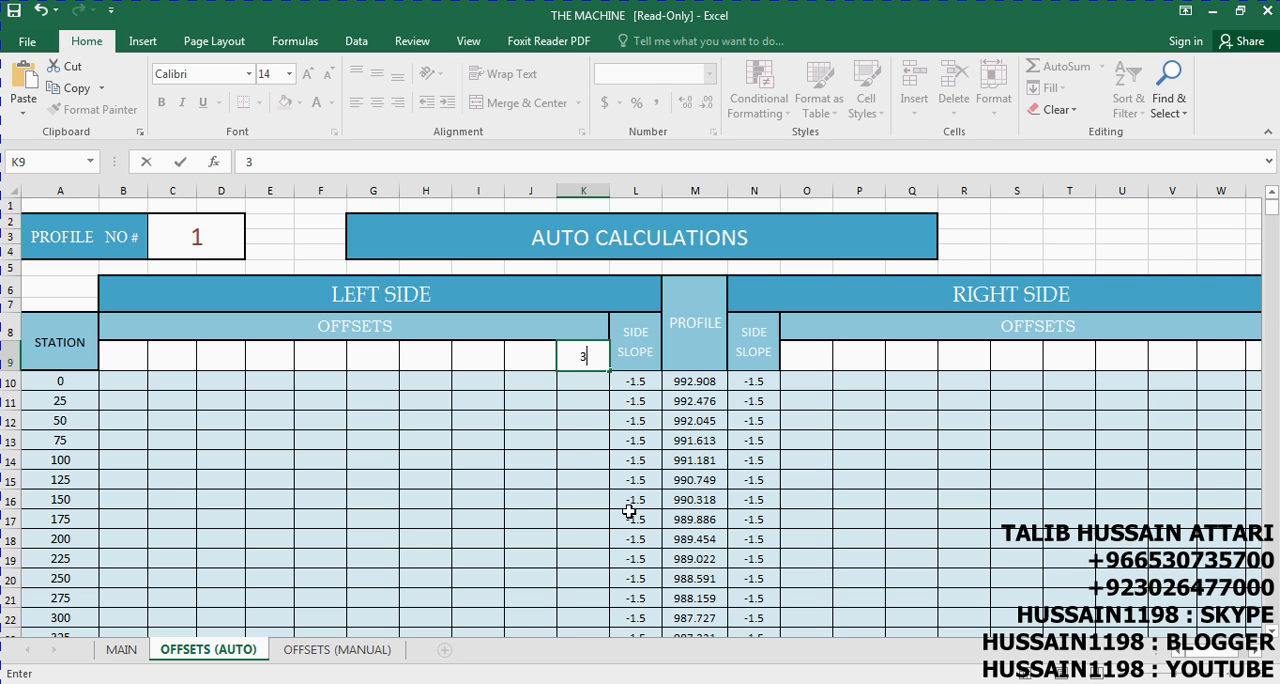
{"action": "key", "text": "Return"}
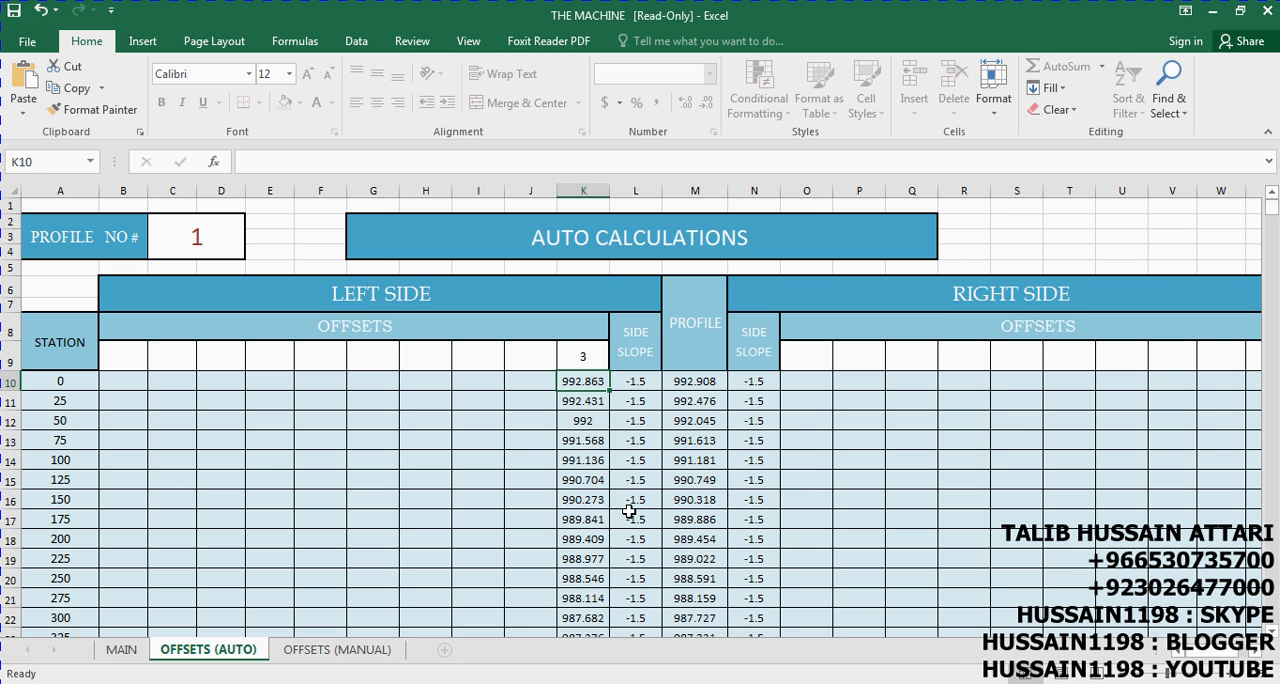
{"action": "key", "text": "Up"}
{"action": "key", "text": "Left"}
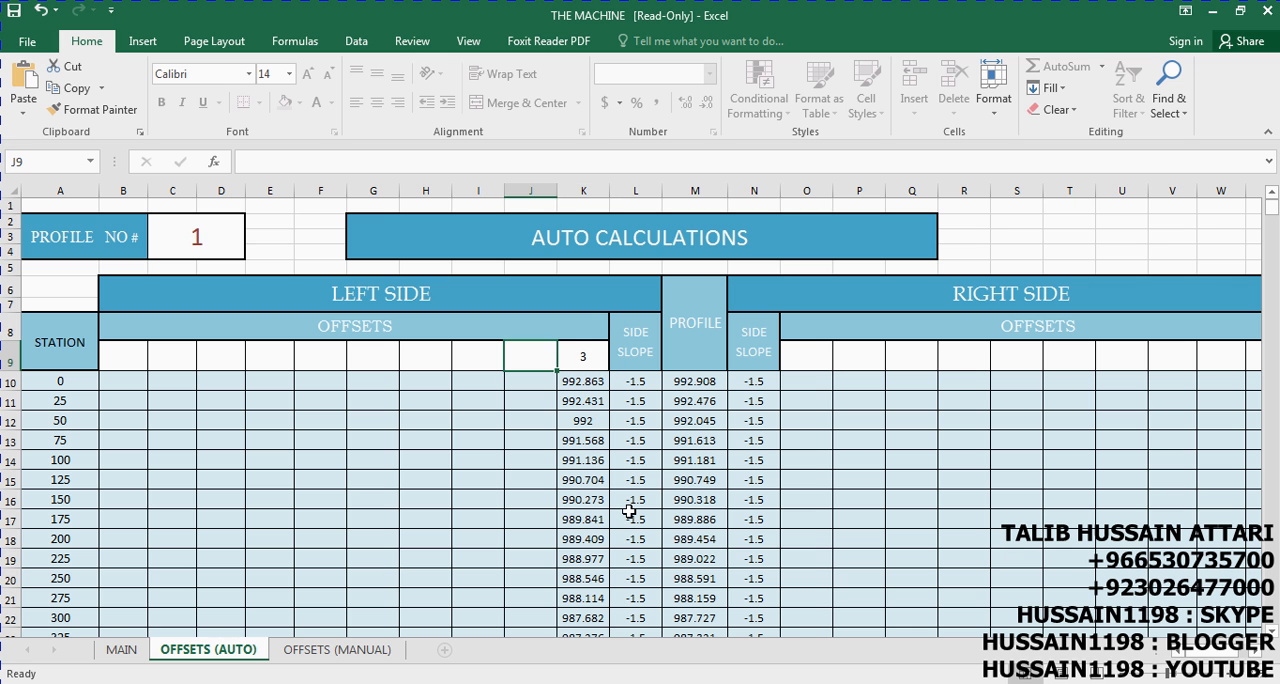
{"action": "type", "text": "5"}
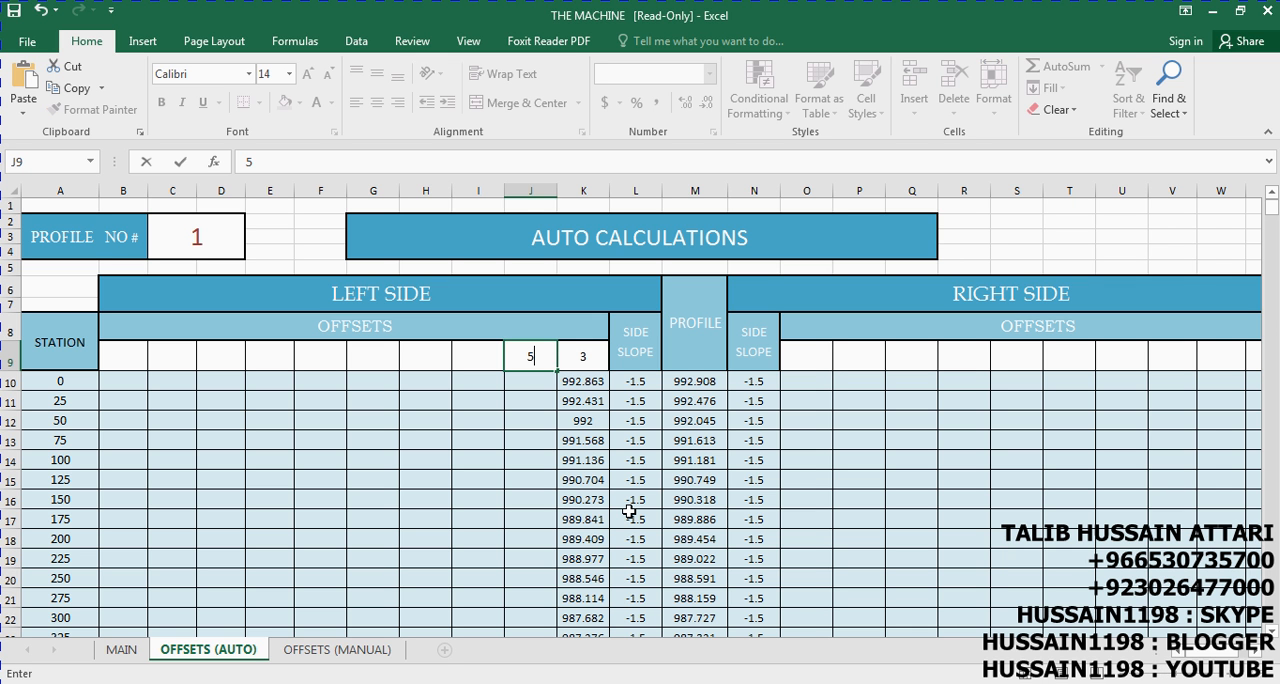
{"action": "key", "text": "Left"}
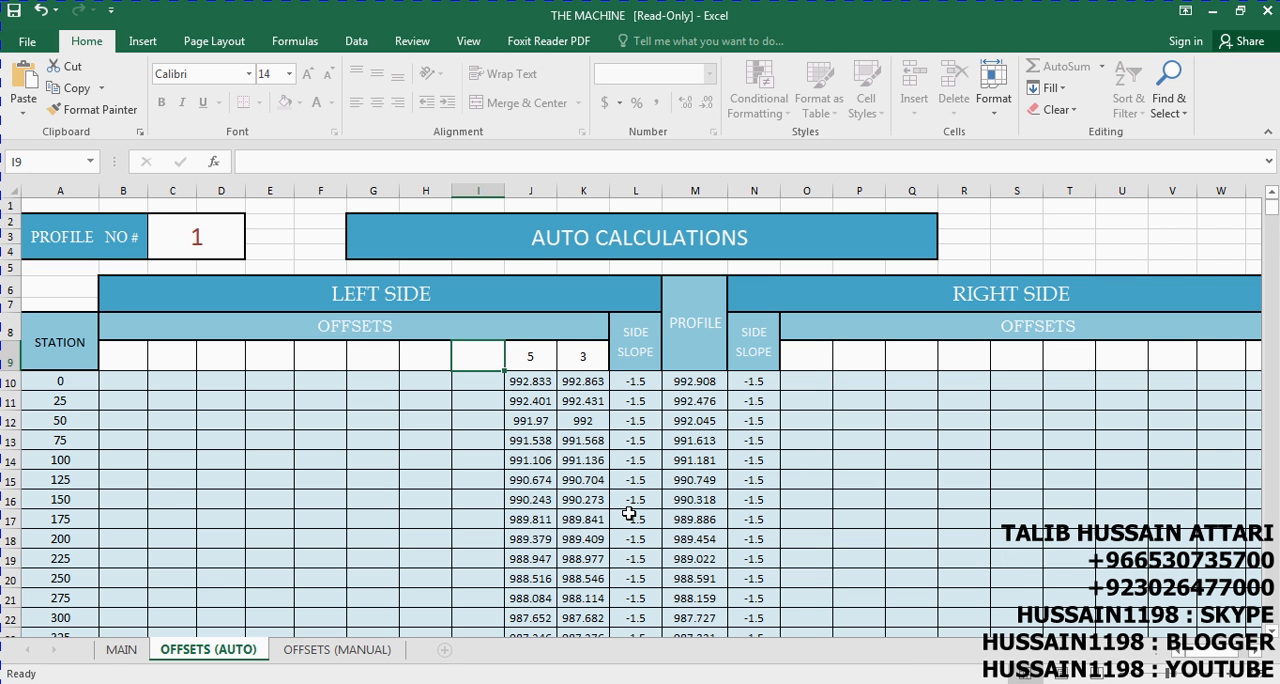
{"action": "type", "text": "6"}
{"action": "key", "text": "Left"}
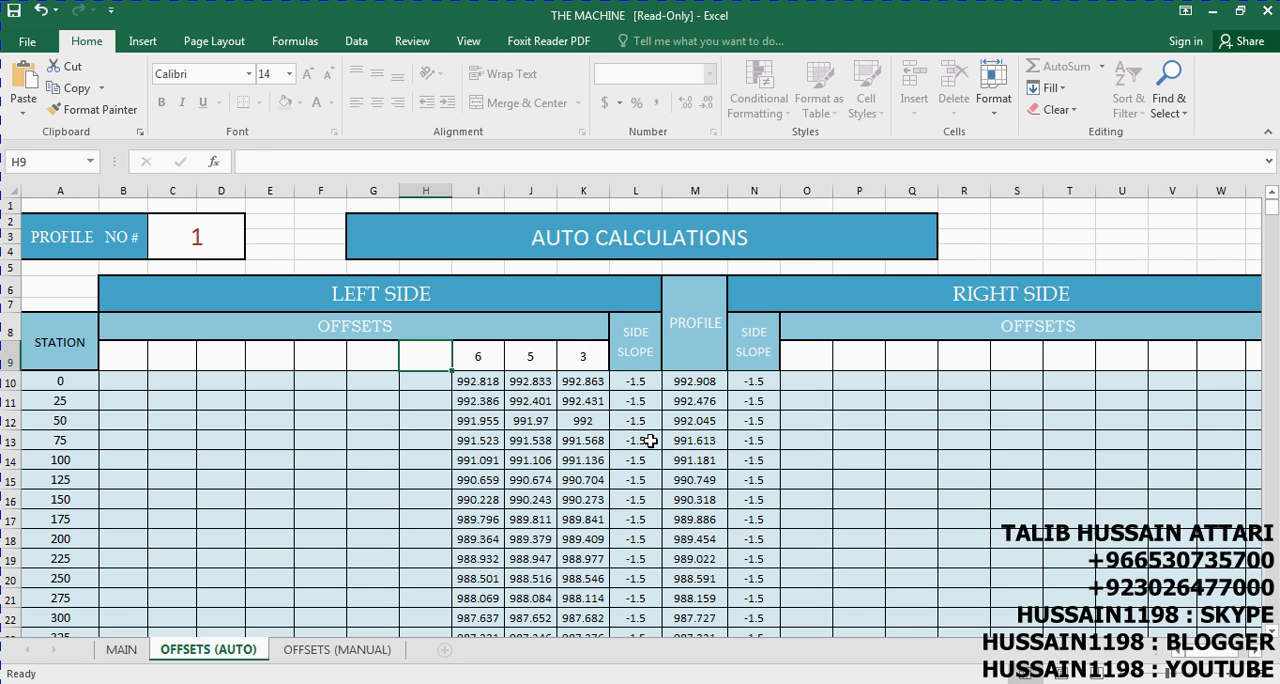
{"action": "type", "text": "10"}
{"action": "key", "text": "Left"}
{"action": "type", "text": "25"}
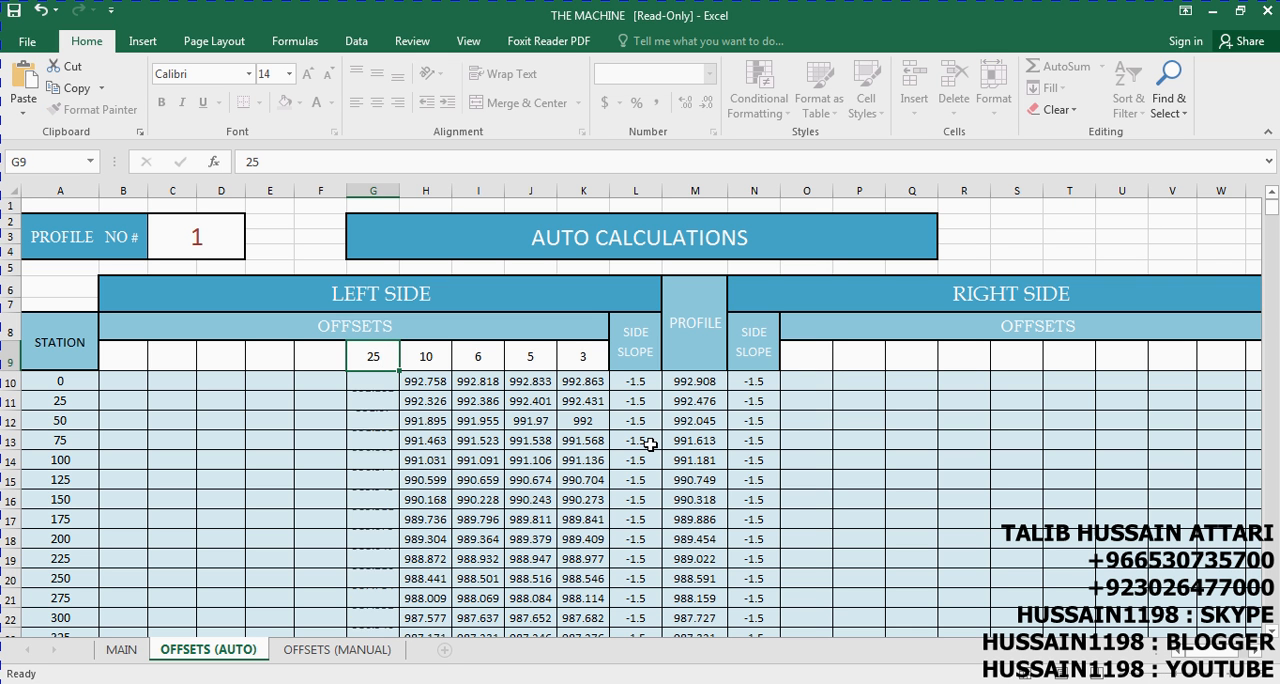
{"action": "key", "text": "Right"}
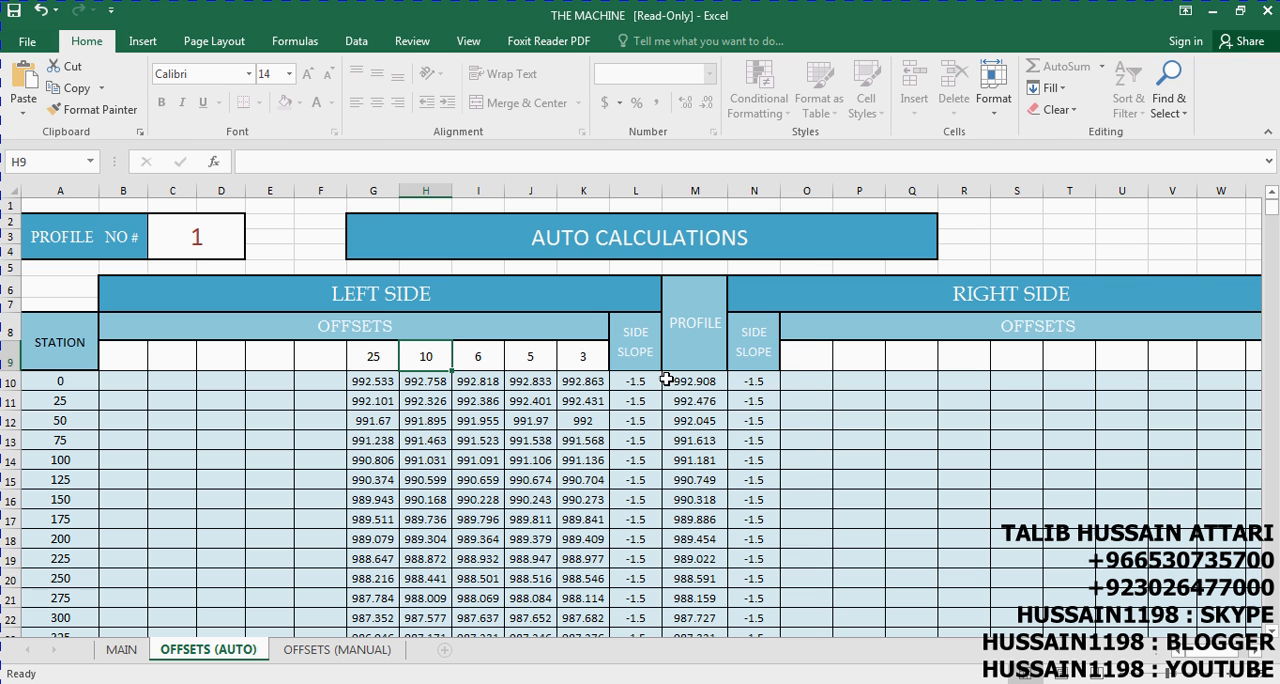
Enter the right-side offsets 10, 20, 30 and 50 on the OFFSETS (AUTO) sheet, working outward from the profile
{"action": "left_click", "coordinate": [812, 356]}
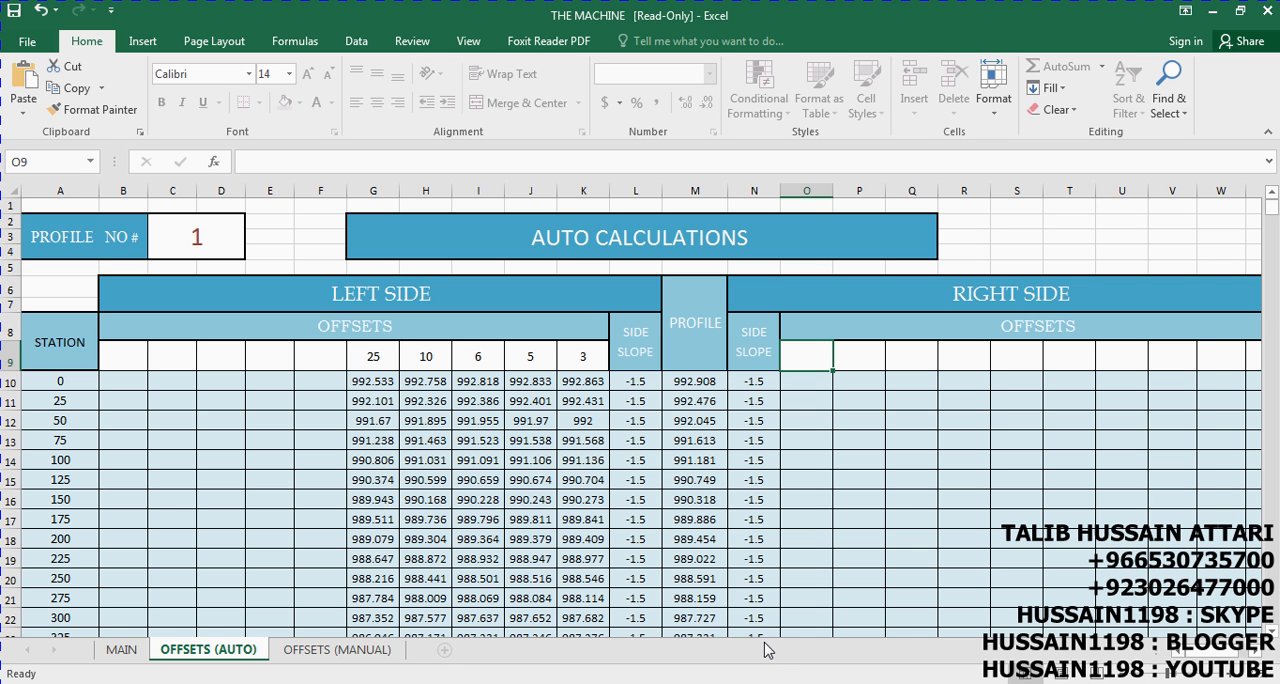
{"action": "type", "text": "10"}
{"action": "key", "text": "Tab"}
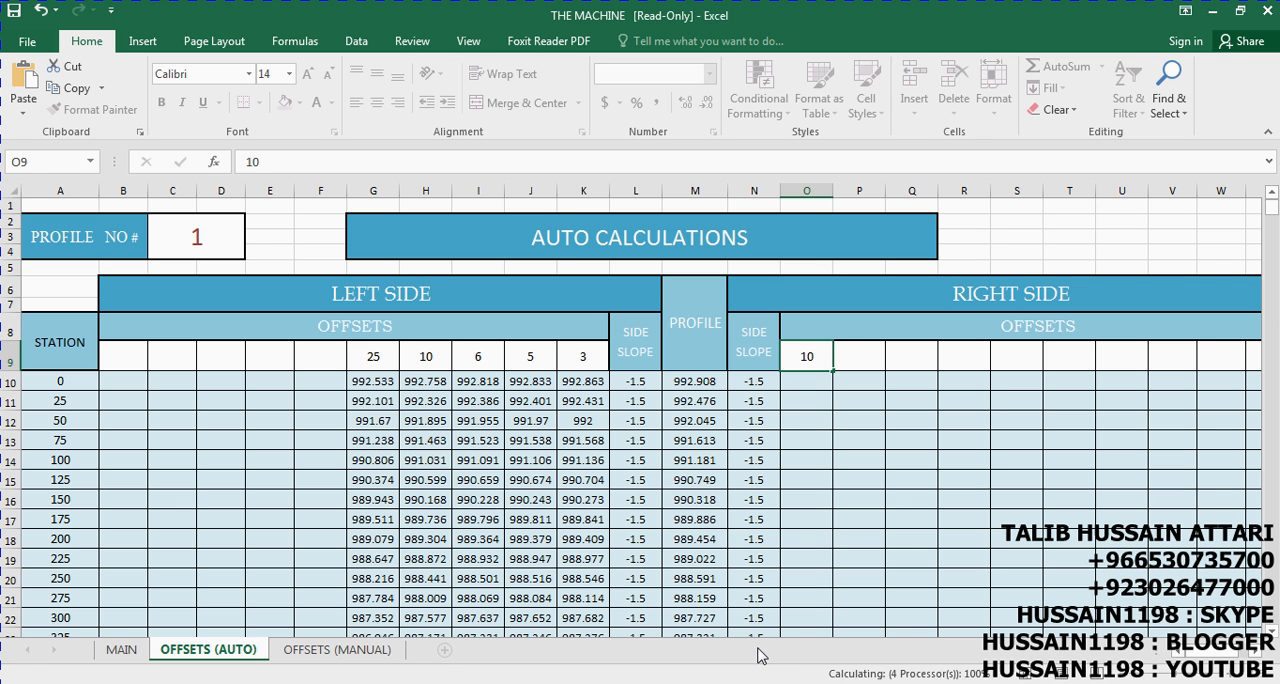
{"action": "type", "text": "20"}
{"action": "key", "text": "Tab"}
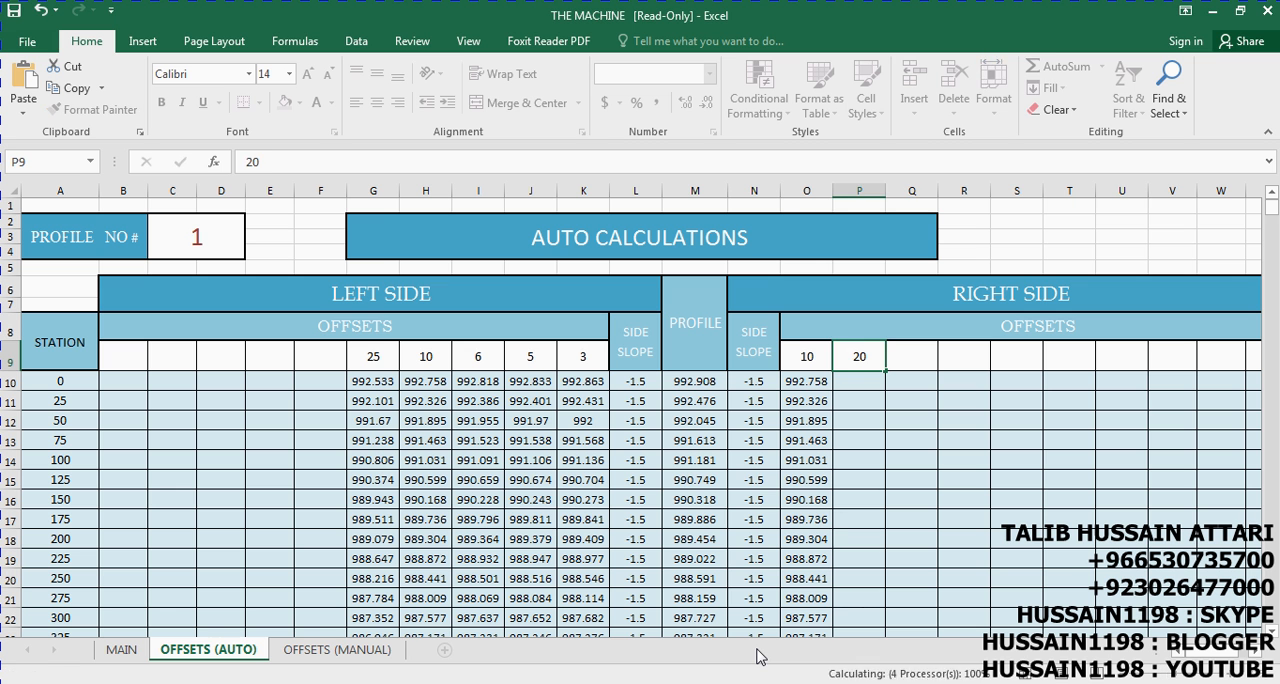
{"action": "type", "text": "30"}
{"action": "key", "text": "Tab"}
{"action": "type", "text": "50"}
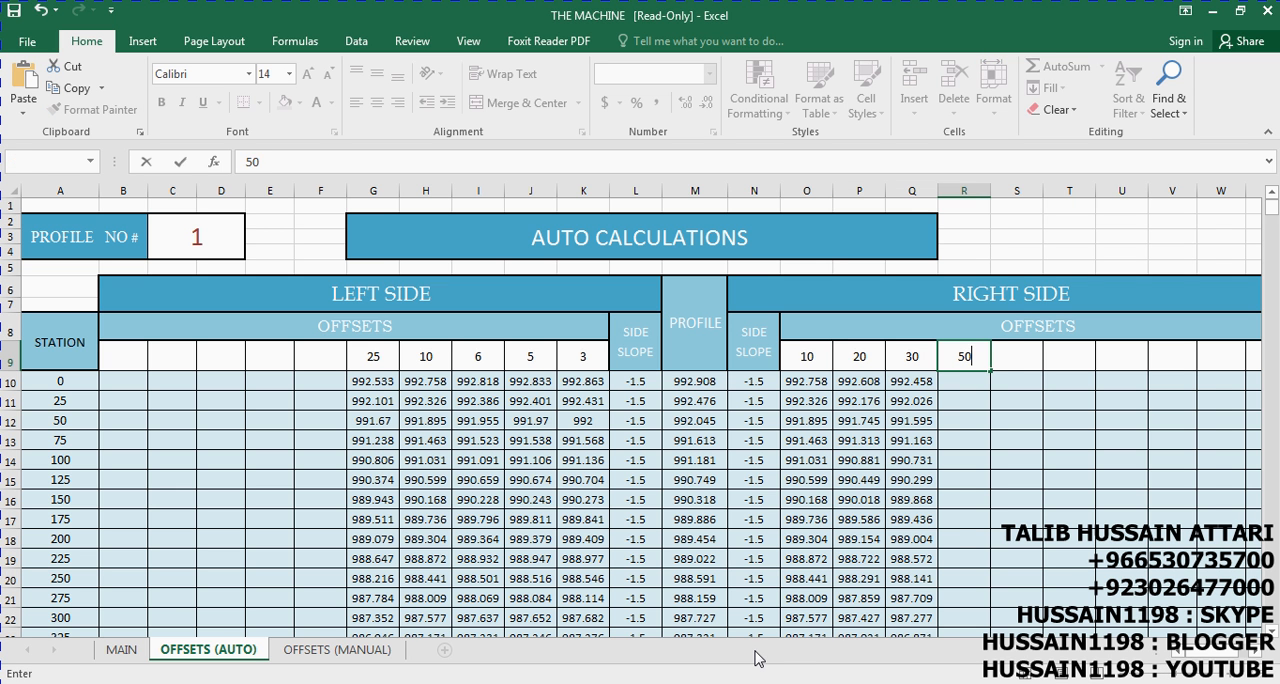
{"action": "key", "text": "Tab"}
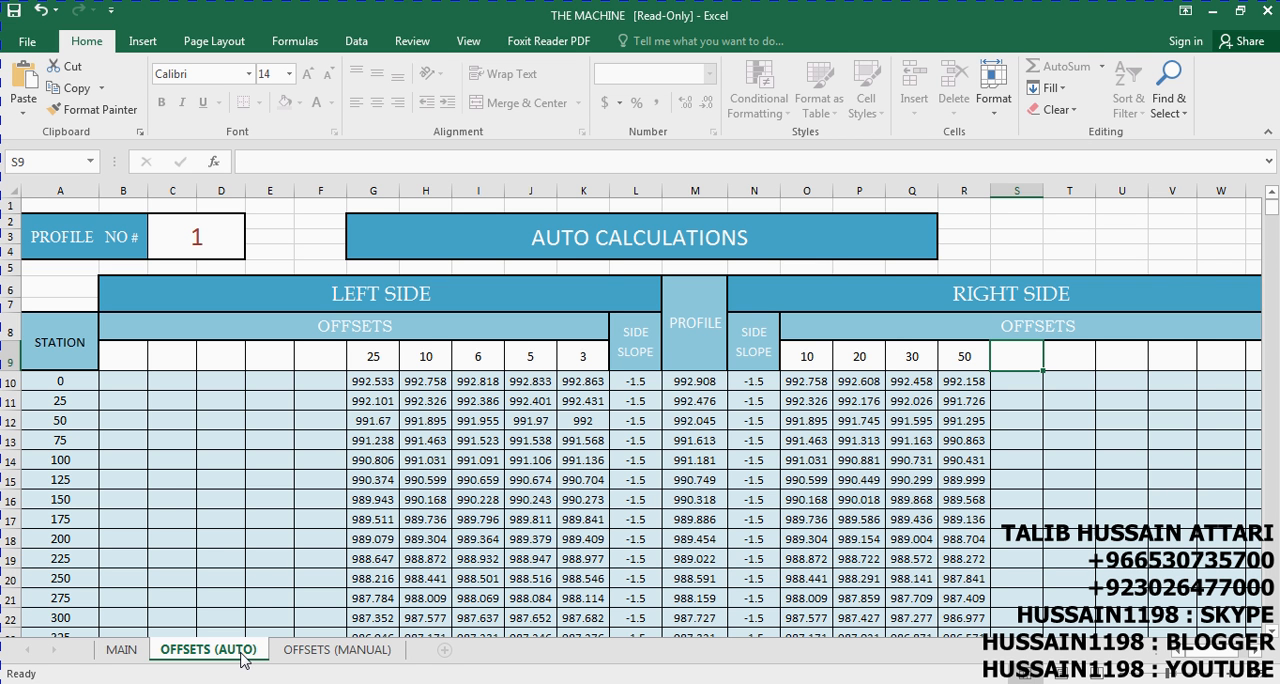
Set the PROFILE level adjustment on the OFFSETS (MANUAL) sheet to -0.85 and compare its levels with the OFFSETS (AUTO) sheet
{"action": "left_click", "coordinate": [318, 651]}
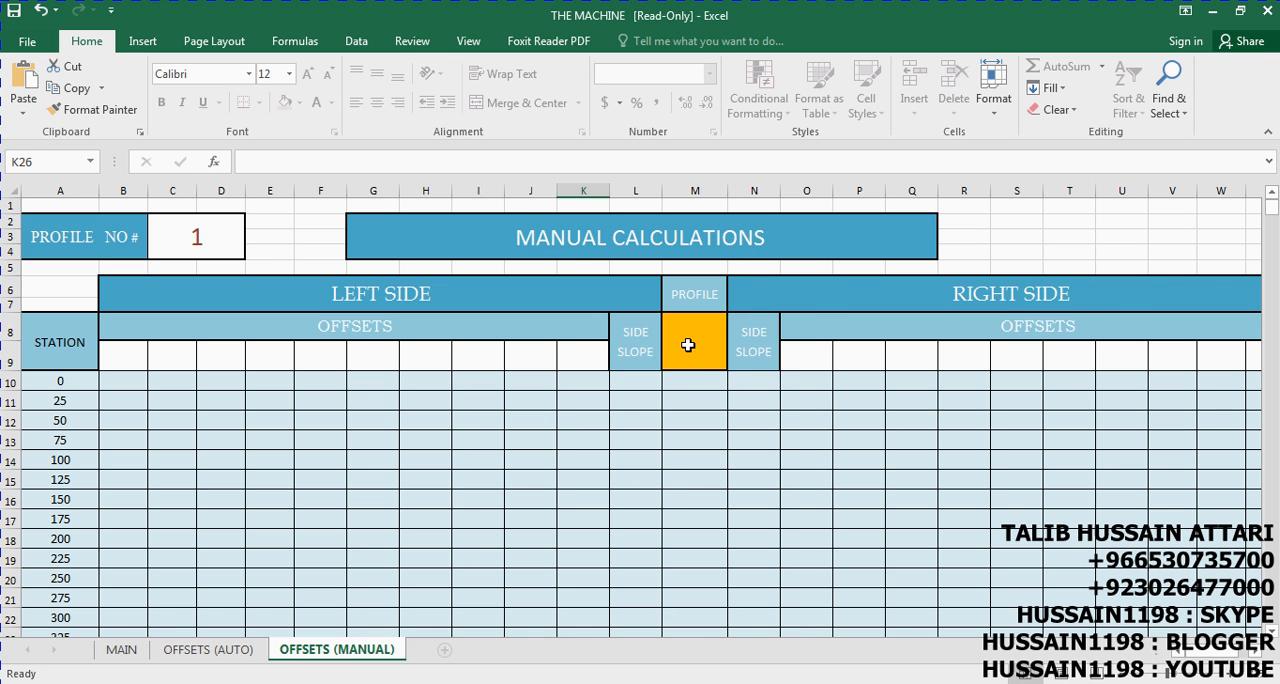
{"action": "left_click", "coordinate": [688, 345]}
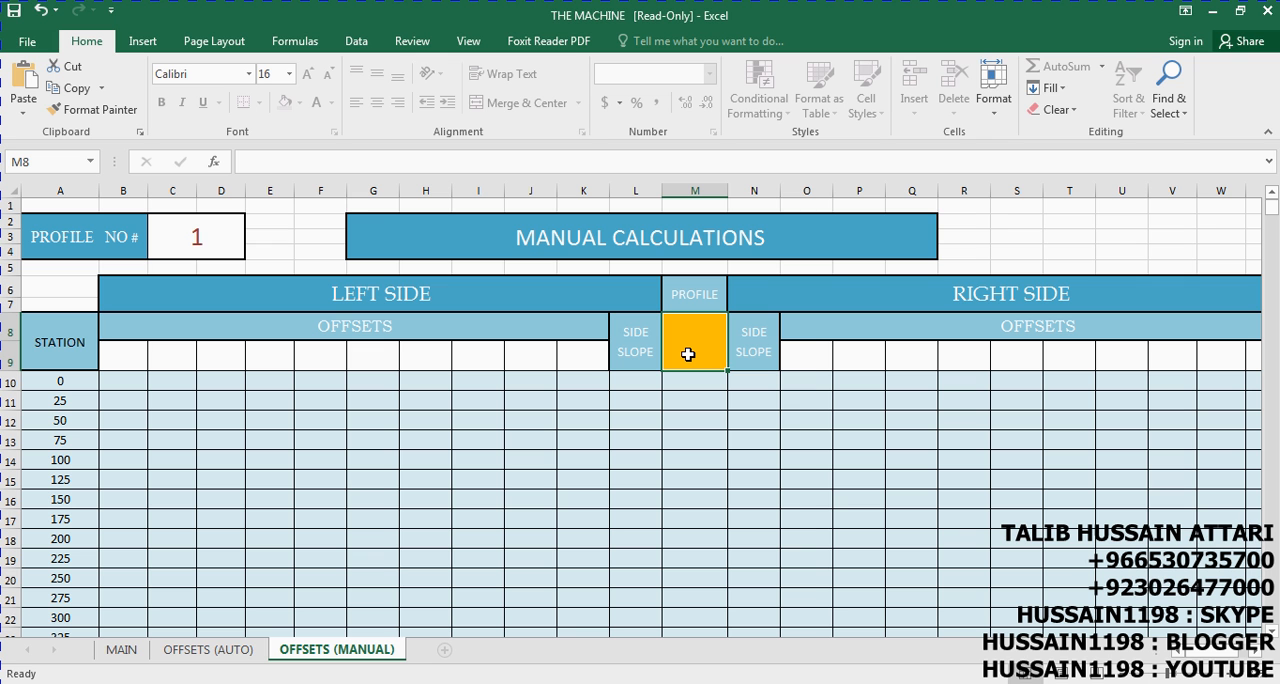
{"action": "type", "text": "-.85"}
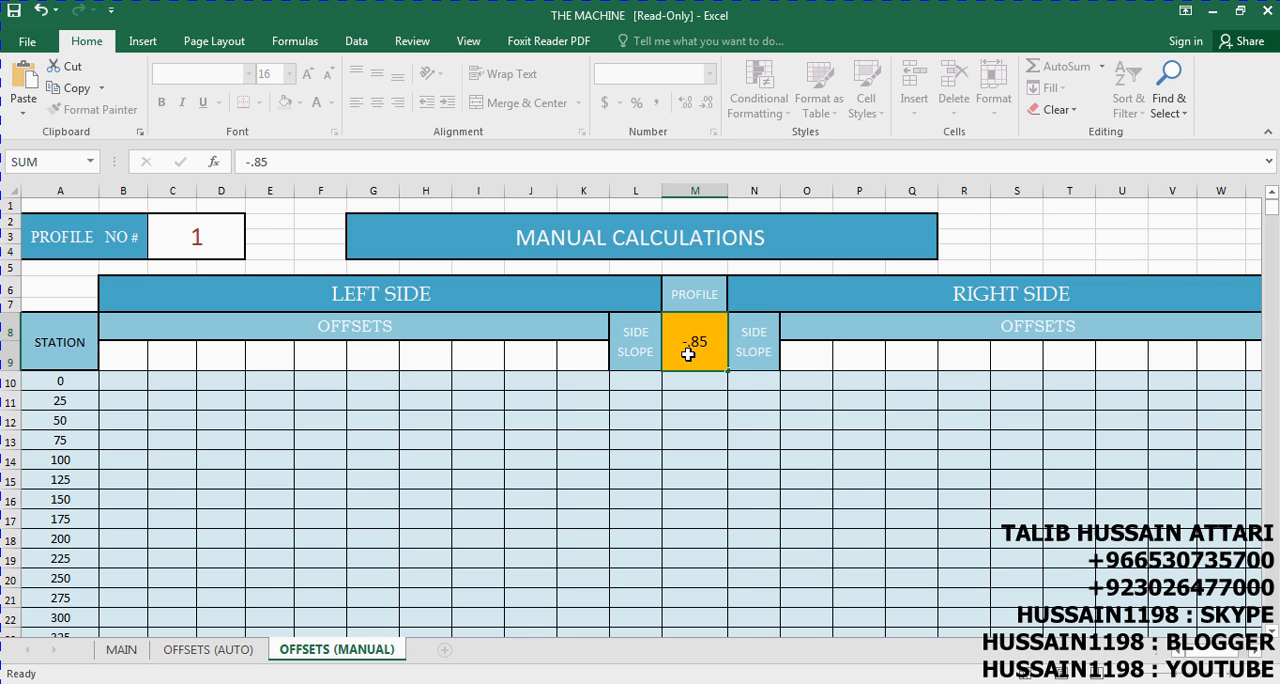
{"action": "key", "text": "Return"}
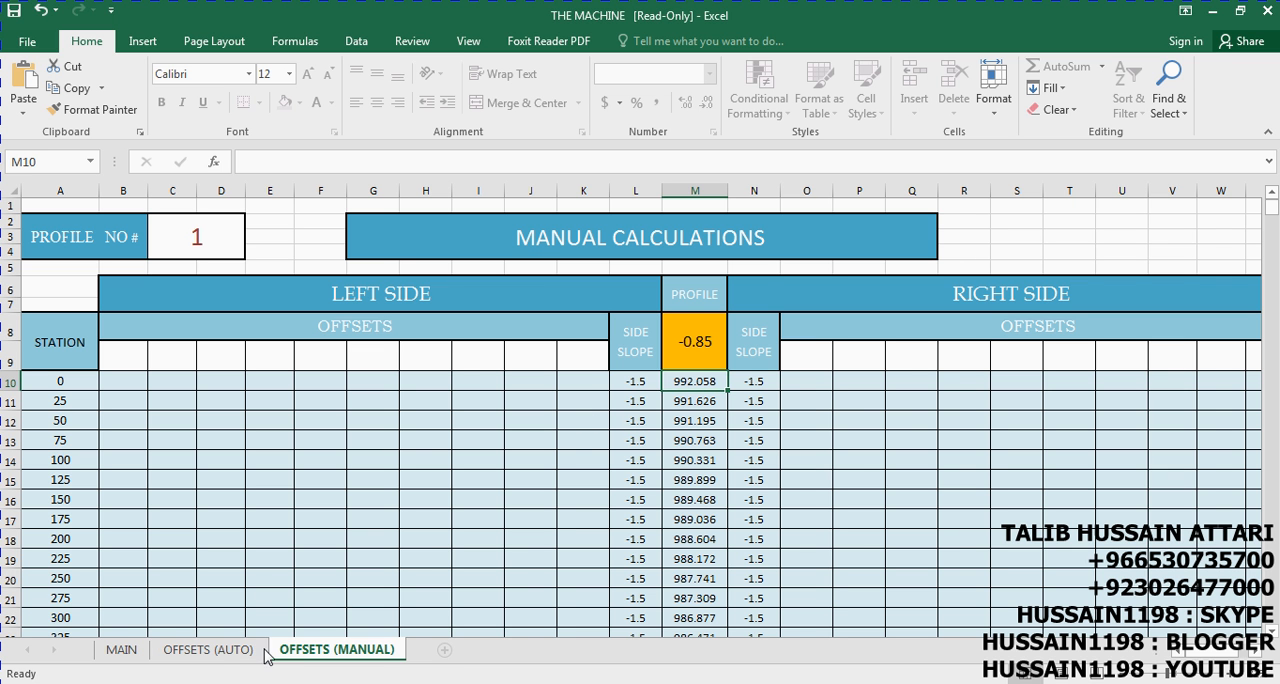
{"action": "left_click", "coordinate": [218, 652]}
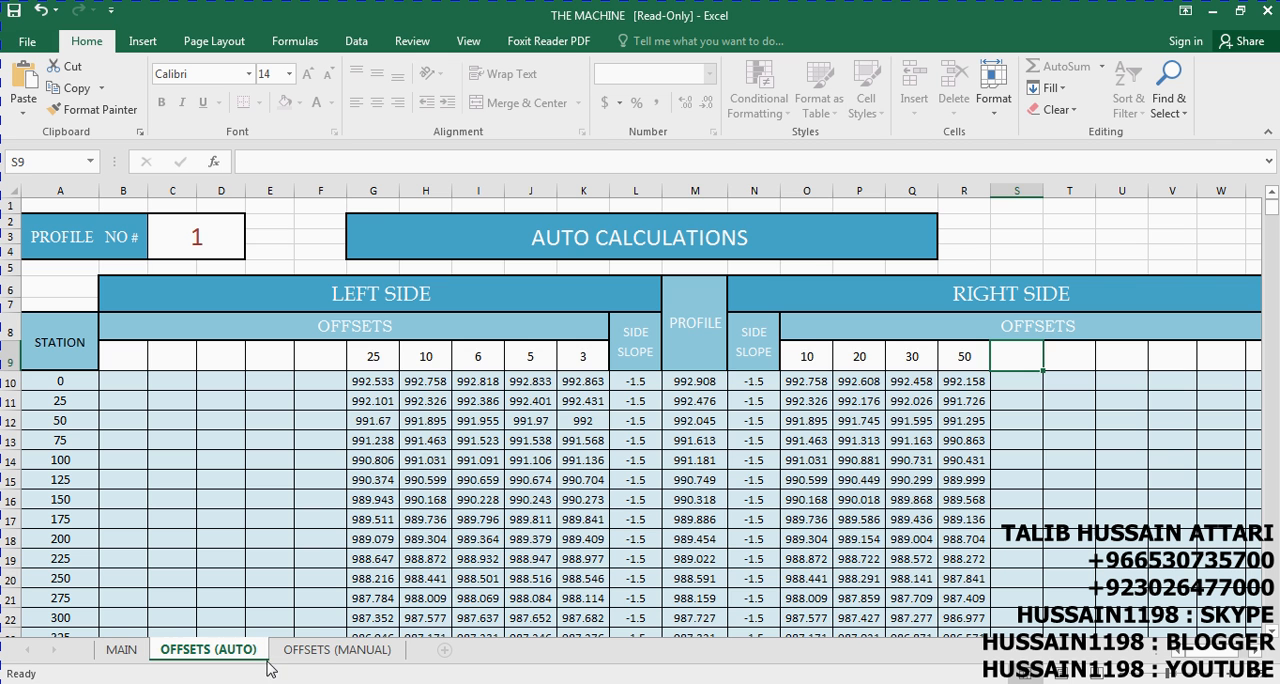
{"action": "left_click", "coordinate": [333, 651]}
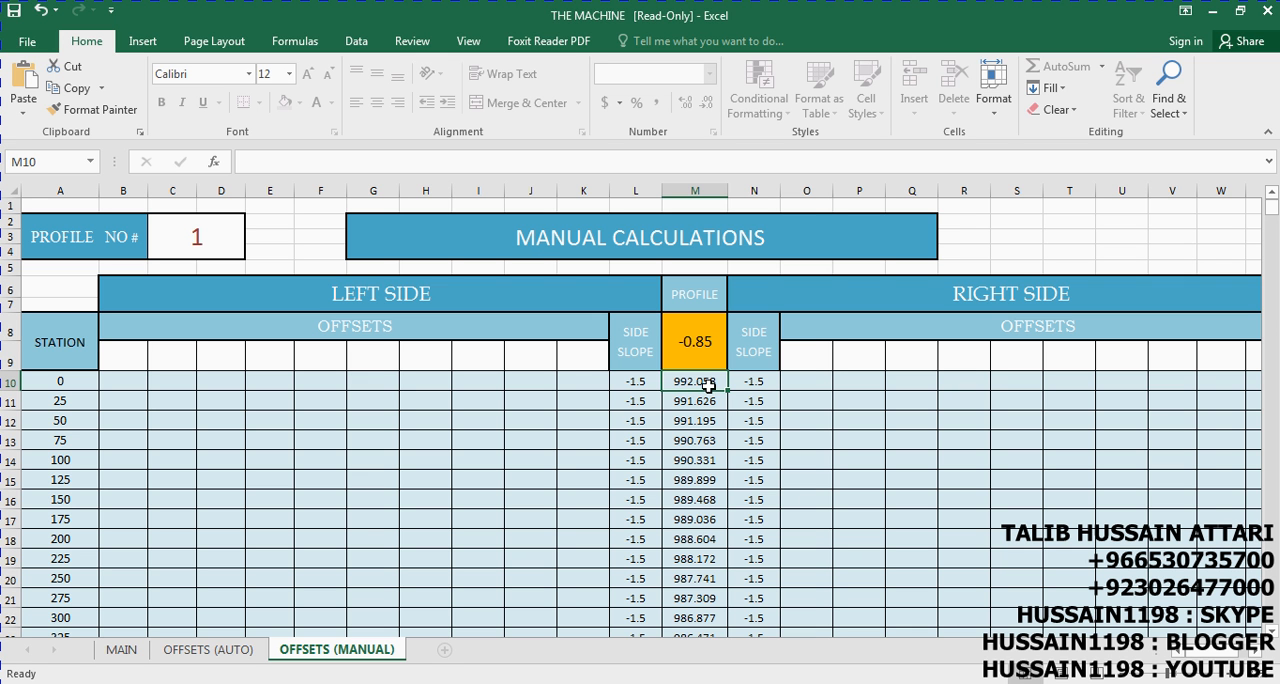
Enter 5 as the left-side offset nearest the profile on the OFFSETS (MANUAL) sheet
{"action": "left_click", "coordinate": [586, 361]}
{"action": "type", "text": "5"}
{"action": "key", "text": "Left"}
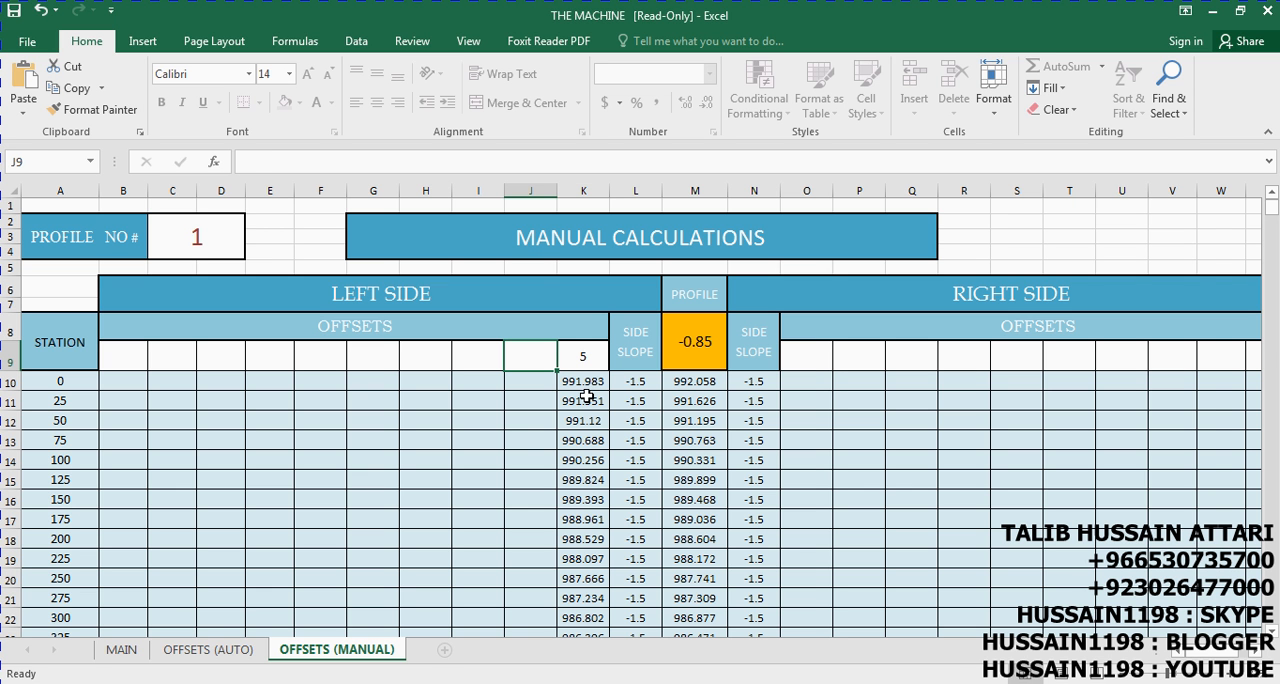
Enter 36 as the second left-side offset and 5 and 10 as the right-side offsets on the OFFSETS (MANUAL) sheet, working outward from the profile
{"action": "type", "text": "36"}
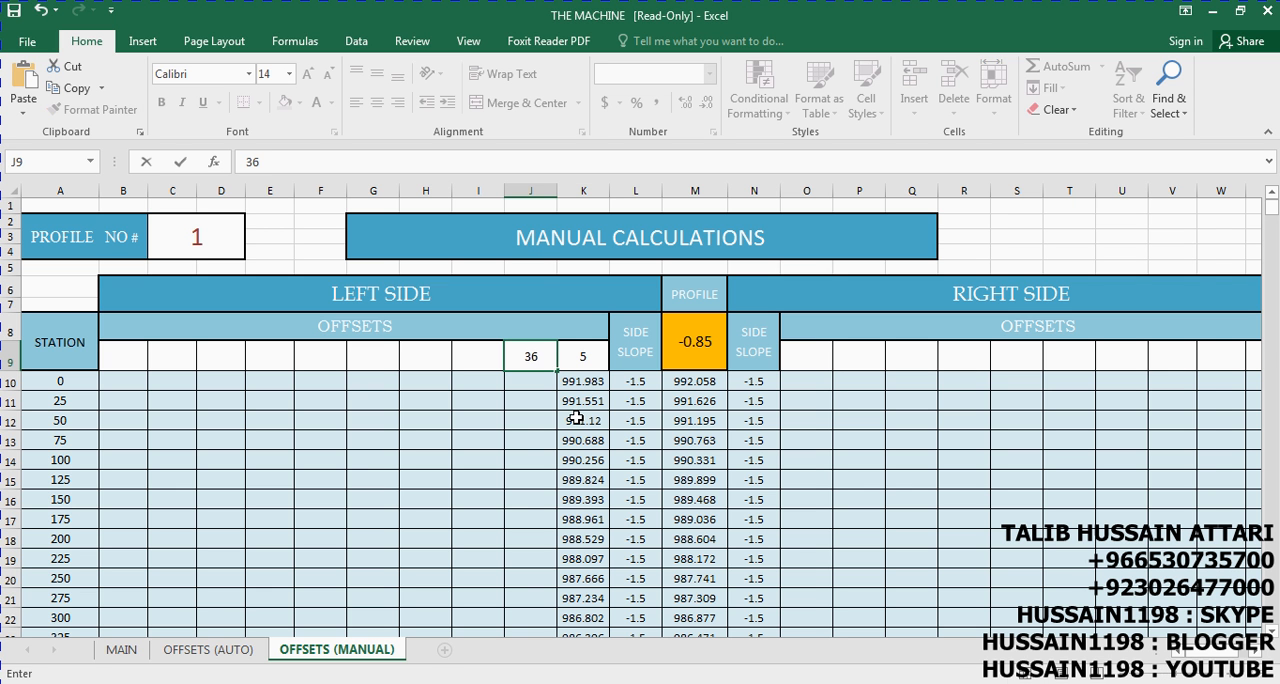
{"action": "key", "text": "Right"}
{"action": "key", "text": "Right"}
{"action": "key", "text": "Right"}
{"action": "key", "text": "Right"}
{"action": "key", "text": "Right"}
{"action": "type", "text": "5"}
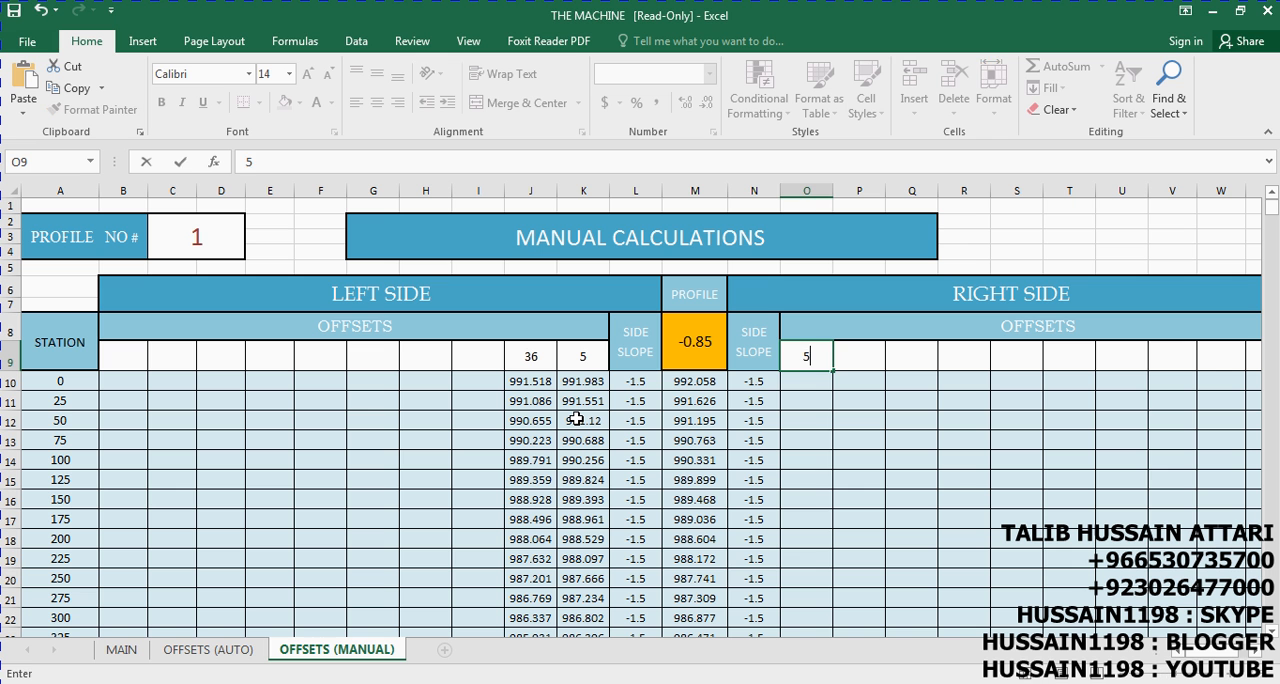
{"action": "key", "text": "Right"}
{"action": "type", "text": "10"}
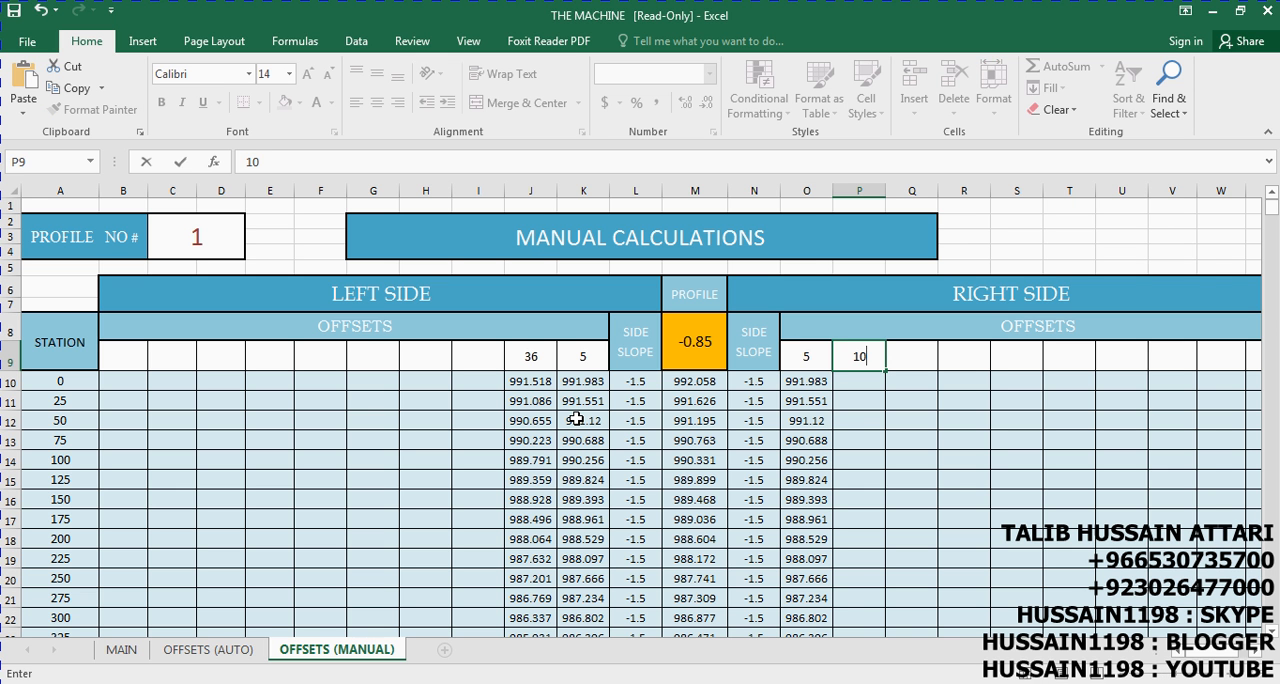
{"action": "key", "text": "Right"}
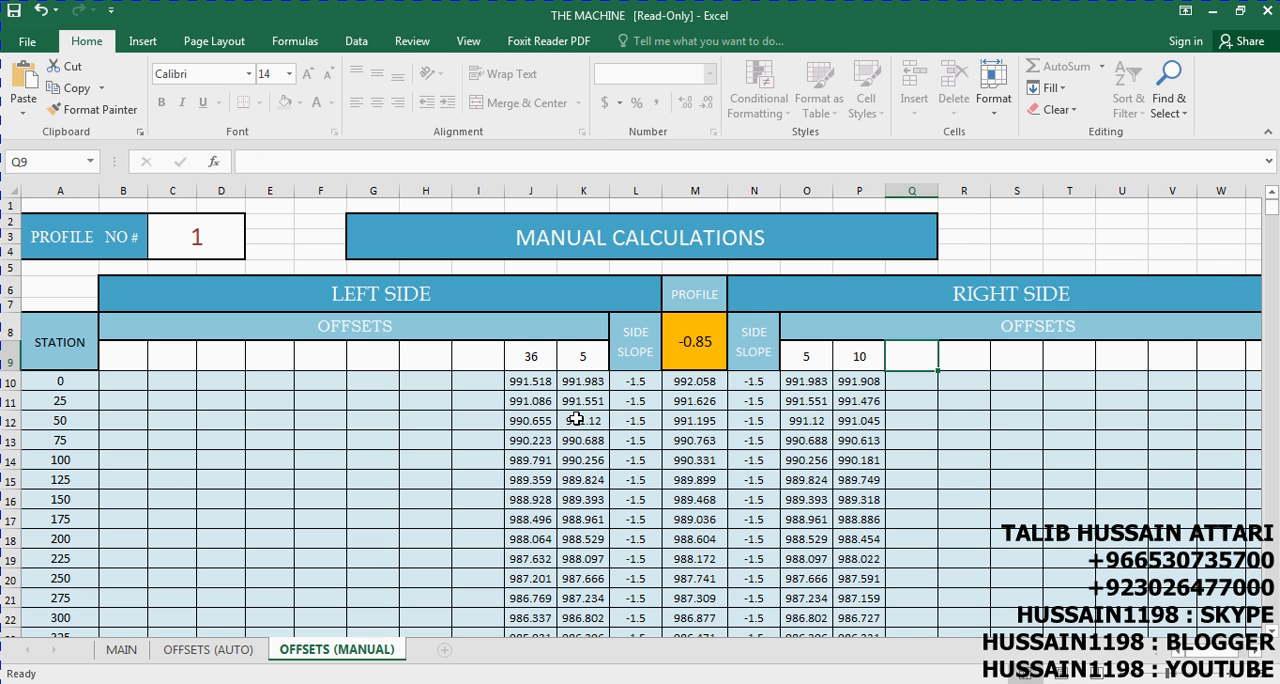
Review the stations, PROFILE # 1 levels and PVI data on the MAIN sheet
{"action": "left_click", "coordinate": [121, 650]}
{"action": "scroll", "coordinate": [514, 314], "scroll_direction": "down", "scroll_amount": 4}
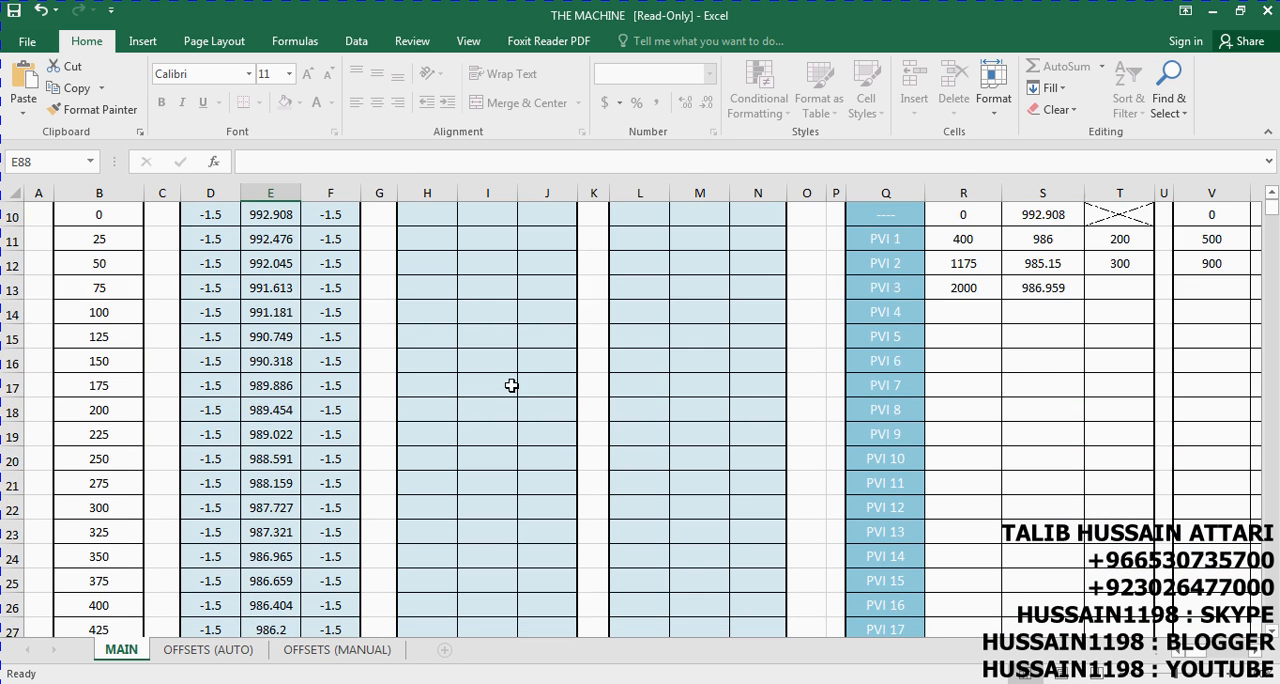
{"action": "scroll", "coordinate": [507, 387], "scroll_direction": "down", "scroll_amount": 2}
{"action": "scroll", "coordinate": [507, 387], "scroll_direction": "up", "scroll_amount": 6}
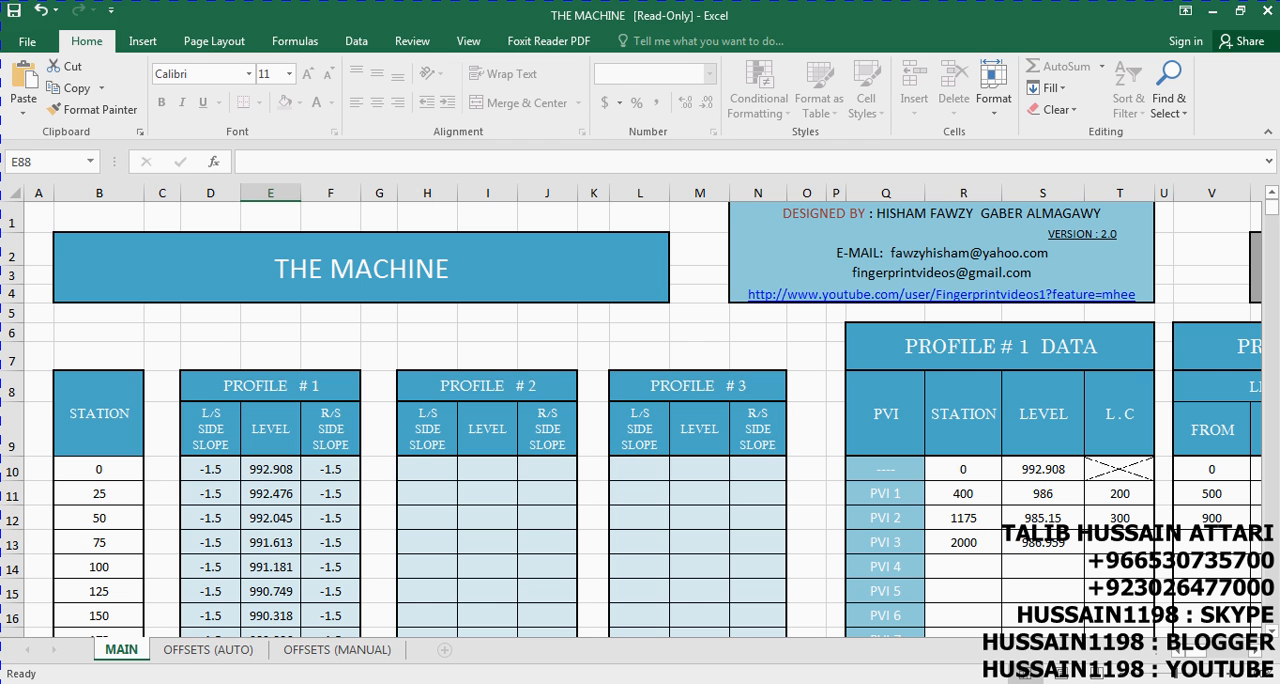
Switch to Chrome, maximize its window, and look at the Civil Engineer blog and the YouTube channel's created playlists
{"action": "left_click", "coordinate": [258, 682]}
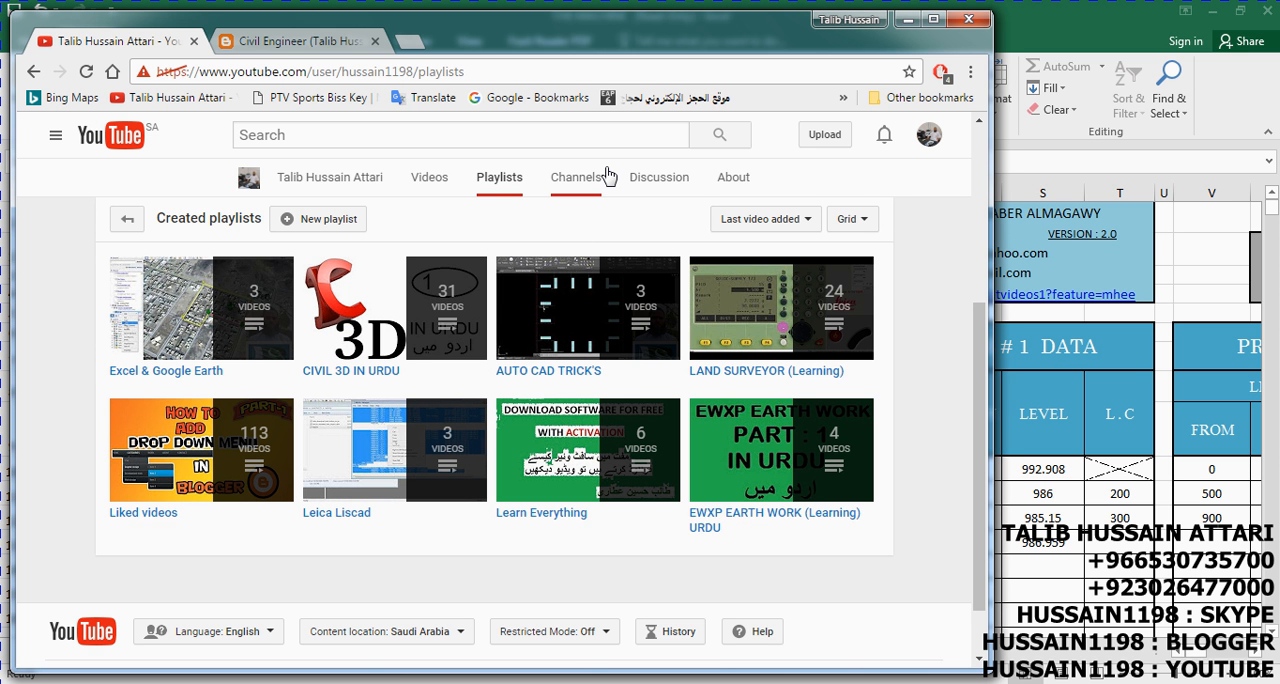
{"action": "left_click", "coordinate": [933, 19]}
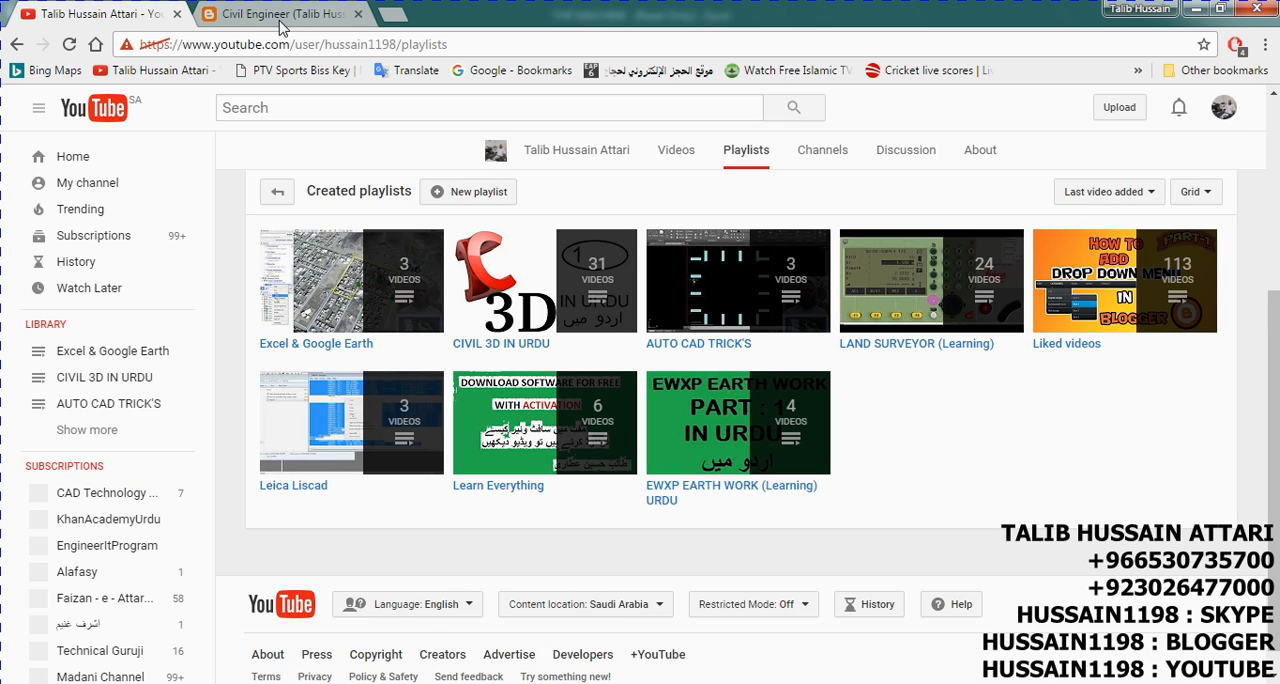
{"action": "left_click", "coordinate": [272, 14]}
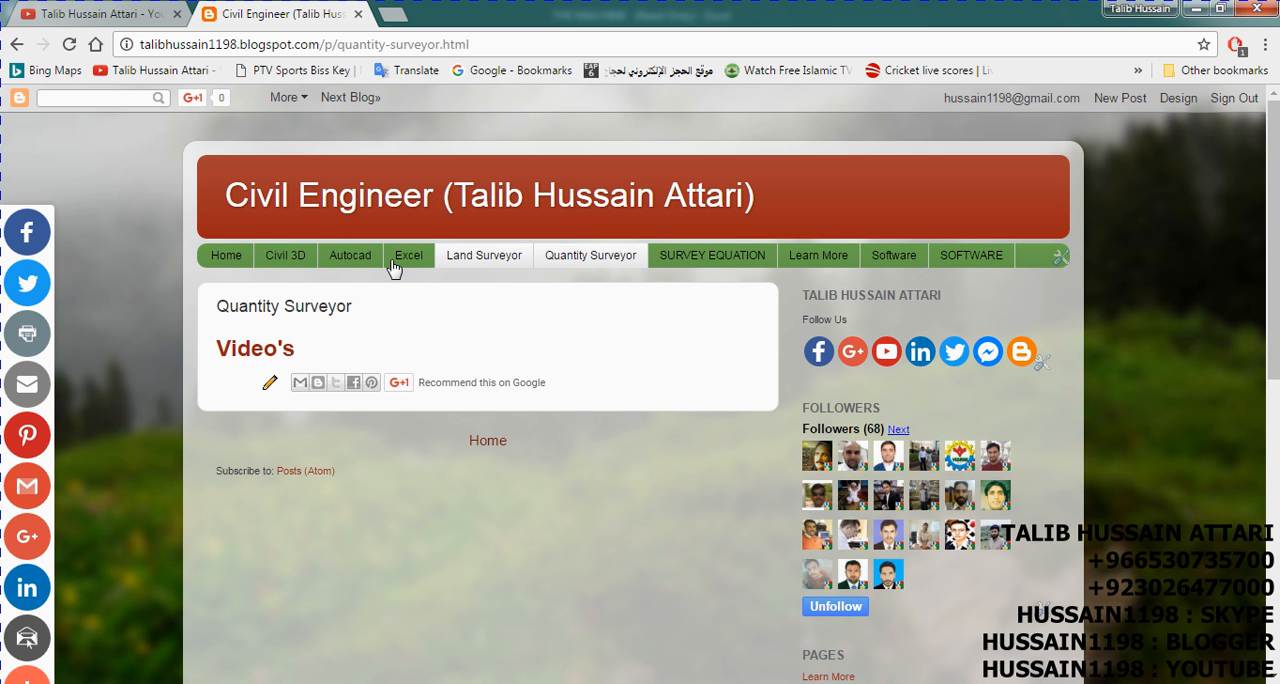
{"action": "left_click", "coordinate": [72, 14]}
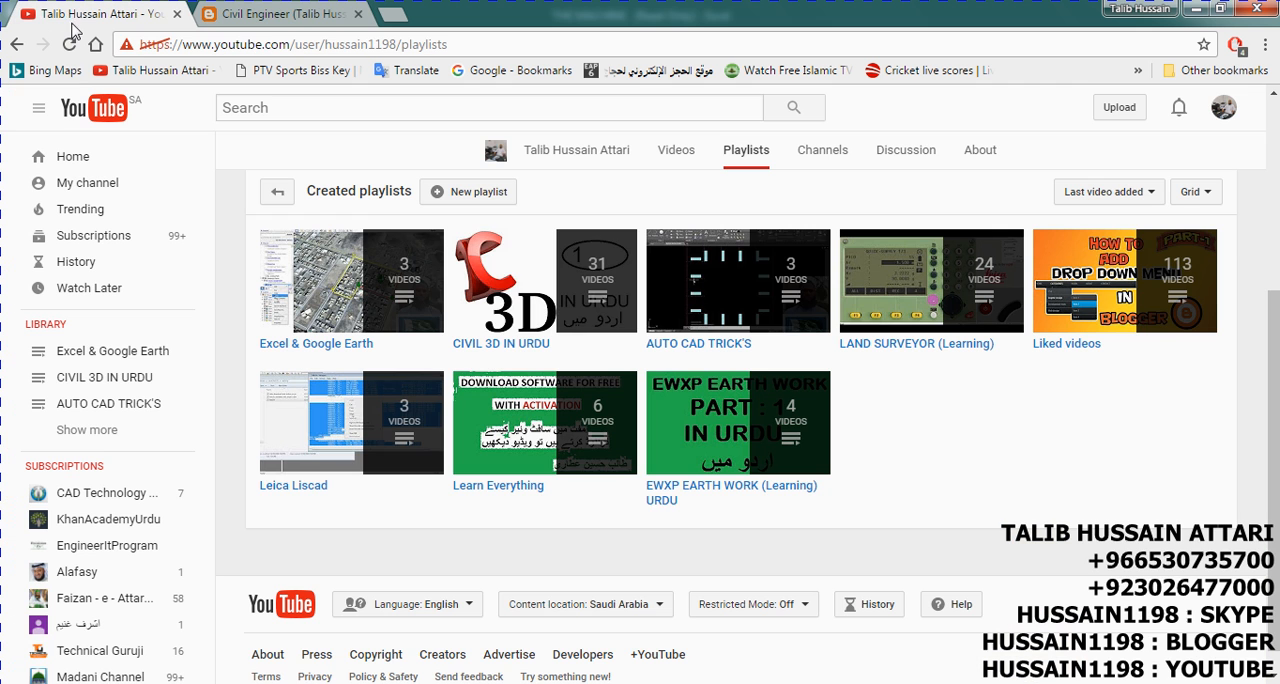